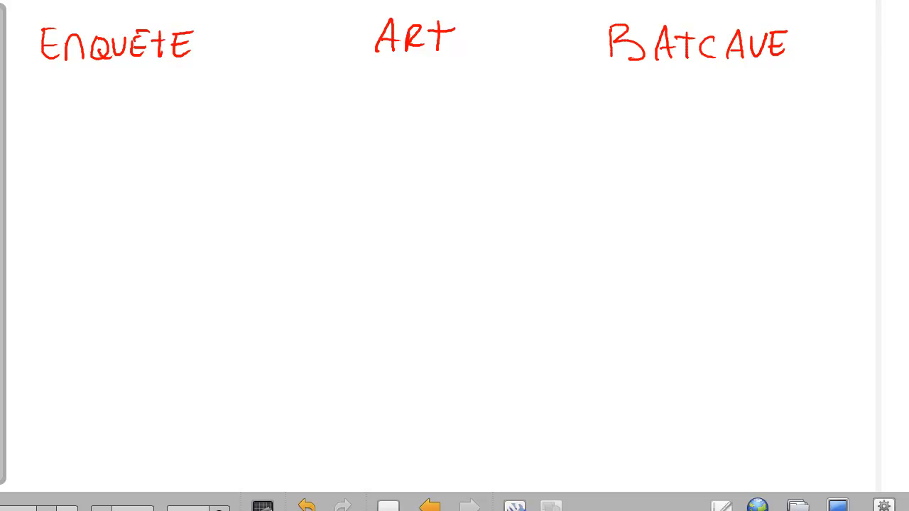
Handwrite 'RW - polices + enquêteurs' in blue under the ENQUETE heading.
left_click(18, 104)
left_click_drag(19, 90, 31, 114)
mouse_move(35, 94)
left_mouse_down()
mouse_move(40, 111)
mouse_move(59, 94)
mouse_move(87, 120)
mouse_move(91, 106)
mouse_move(108, 108)
left_mouse_up()
mouse_move(112, 86)
left_mouse_down()
mouse_move(112, 107)
mouse_move(128, 107)
left_mouse_up()
mouse_move(140, 101)
left_mouse_down()
mouse_move(146, 95)
mouse_move(145, 107)
left_mouse_up()
mouse_move(159, 93)
left_mouse_down()
mouse_move(153, 108)
mouse_move(196, 107)
left_mouse_up()
left_click_drag(201, 98, 214, 107)
mouse_move(220, 96)
left_mouse_down()
mouse_move(212, 104)
mouse_move(223, 118)
left_mouse_up()
mouse_move(227, 97)
left_mouse_down()
mouse_move(246, 105)
mouse_move(249, 89)
left_mouse_up()
mouse_move(254, 77)
left_mouse_down()
mouse_move(254, 104)
mouse_move(253, 95)
left_mouse_up()
mouse_move(258, 96)
left_mouse_down()
mouse_move(277, 103)
mouse_move(285, 91)
mouse_move(280, 107)
left_mouse_up()
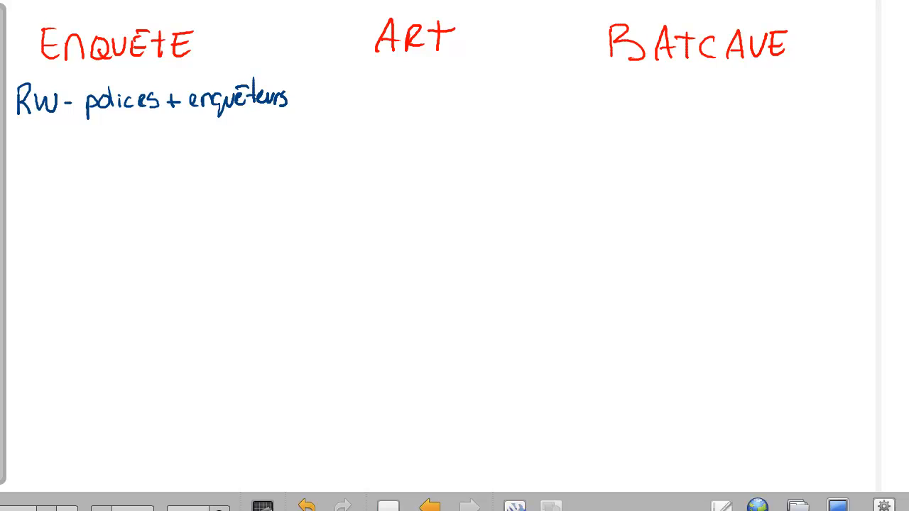
Add the 'RO - Superhéros' and 'DENY - Mechants' lines under ENQUETE.
mouse_move(19, 151)
left_mouse_down()
mouse_move(18, 174)
mouse_move(31, 174)
mouse_move(42, 155)
mouse_move(125, 186)
left_mouse_up()
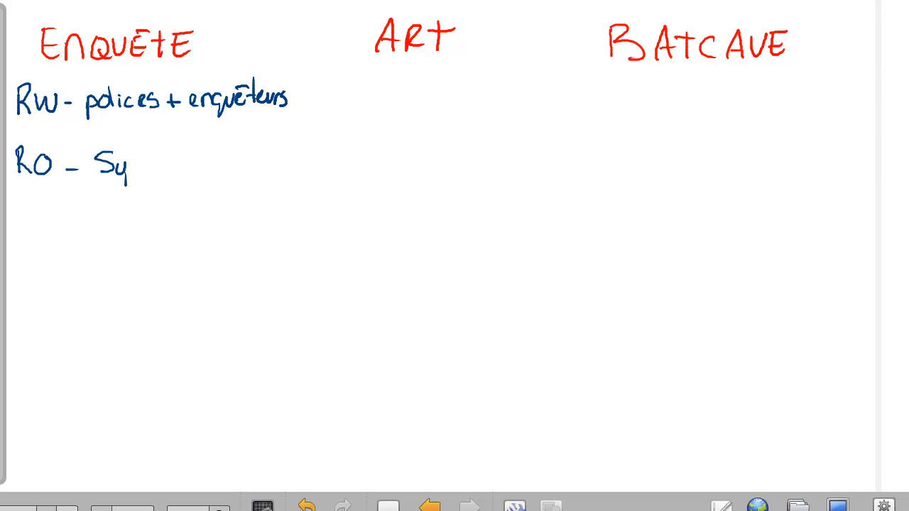
mouse_move(128, 155)
left_mouse_down()
mouse_move(169, 171)
mouse_move(197, 170)
mouse_move(213, 158)
mouse_move(203, 171)
left_mouse_up()
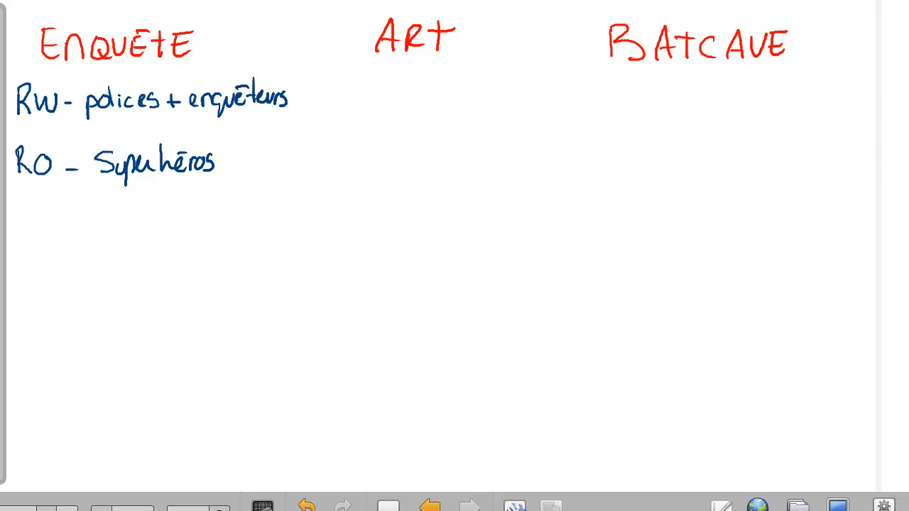
mouse_move(14, 212)
left_mouse_down()
mouse_move(14, 227)
mouse_move(42, 228)
mouse_move(42, 215)
left_mouse_up()
mouse_move(52, 219)
left_mouse_down()
mouse_move(64, 211)
mouse_move(75, 222)
left_mouse_up()
mouse_move(80, 212)
left_mouse_down()
mouse_move(72, 235)
mouse_move(92, 221)
mouse_move(142, 226)
left_mouse_up()
left_click_drag(145, 206, 165, 227)
left_click_drag(166, 221, 214, 225)
left_click_drag(196, 210, 210, 209)
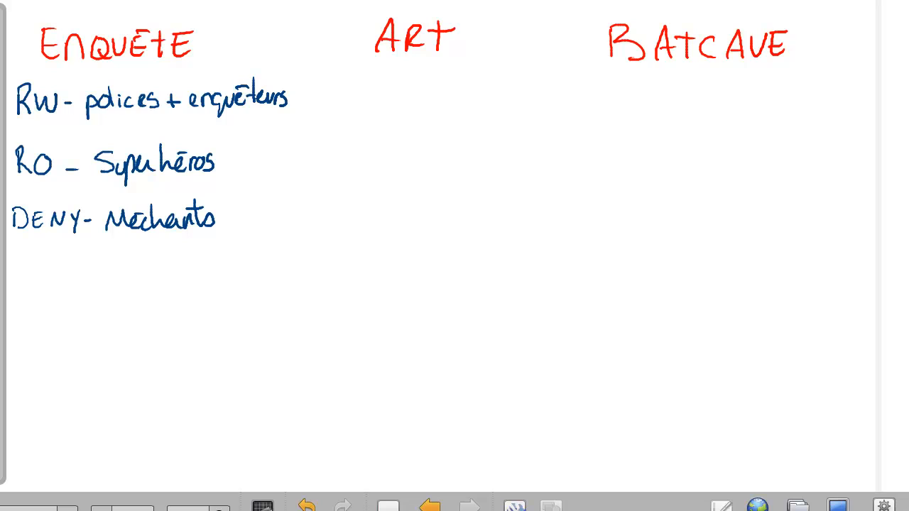
Write 'RW - Méchants' in green under the ART heading.
mouse_move(340, 92)
left_mouse_down()
mouse_move(341, 113)
mouse_move(367, 112)
mouse_move(376, 92)
left_mouse_up()
mouse_move(382, 103)
left_mouse_down()
mouse_move(410, 91)
mouse_move(423, 110)
left_mouse_up()
mouse_move(432, 101)
left_mouse_down()
mouse_move(423, 111)
mouse_move(433, 92)
left_mouse_up()
mouse_move(444, 101)
left_mouse_down()
mouse_move(435, 110)
mouse_move(452, 109)
left_mouse_up()
left_click_drag(462, 97, 473, 111)
mouse_move(474, 111)
left_mouse_down()
mouse_move(482, 100)
mouse_move(486, 109)
left_mouse_up()
mouse_move(493, 82)
left_mouse_down()
mouse_move(497, 109)
mouse_move(511, 109)
left_mouse_up()
left_click_drag(477, 85, 500, 82)
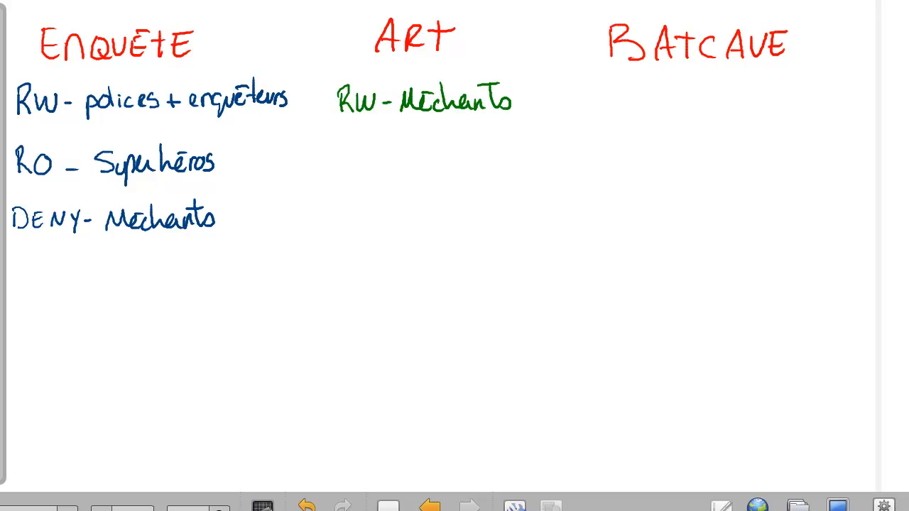
Write 'RO - SuperHéros' in green on the second ART line.
mouse_move(346, 148)
left_mouse_down()
mouse_move(346, 163)
mouse_move(357, 165)
mouse_move(371, 150)
mouse_move(405, 150)
mouse_move(404, 166)
left_mouse_up()
mouse_move(420, 155)
left_mouse_down()
mouse_move(432, 156)
mouse_move(432, 182)
left_mouse_up()
mouse_move(432, 156)
left_mouse_down()
mouse_move(434, 167)
mouse_move(447, 165)
left_mouse_up()
mouse_move(446, 167)
left_mouse_down()
mouse_move(455, 155)
mouse_move(460, 164)
left_mouse_up()
mouse_move(467, 140)
left_mouse_down()
mouse_move(466, 168)
mouse_move(477, 165)
left_mouse_up()
mouse_move(472, 155)
left_mouse_down()
mouse_move(482, 153)
mouse_move(485, 169)
mouse_move(496, 145)
left_mouse_up()
mouse_move(497, 157)
left_mouse_down()
mouse_move(499, 166)
mouse_move(514, 156)
left_mouse_up()
left_click_drag(525, 155, 517, 168)
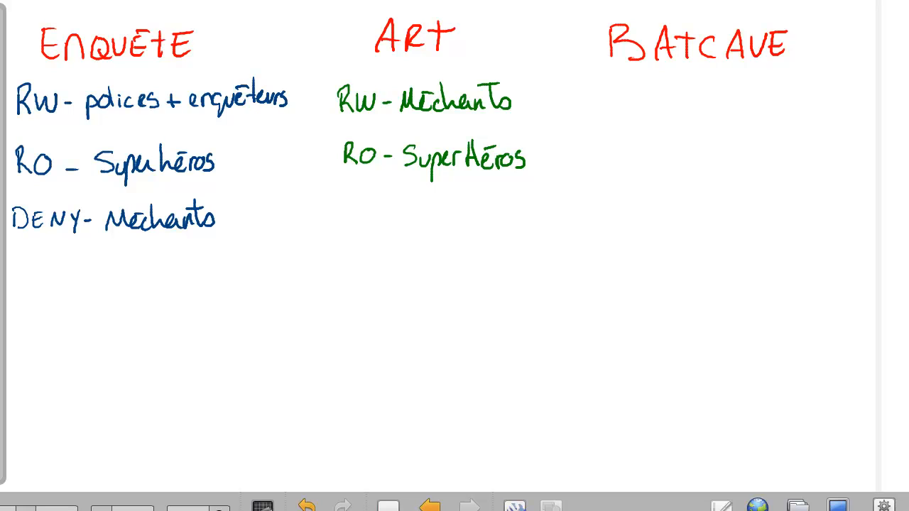
Under BATCAVE, write 'rw superhéros' and 'DENY policiers' in red.
mouse_move(627, 98)
left_mouse_down()
mouse_move(706, 107)
mouse_move(702, 120)
left_mouse_up()
mouse_move(722, 105)
left_mouse_down()
mouse_move(735, 105)
mouse_move(737, 139)
mouse_move(752, 115)
left_mouse_up()
mouse_move(756, 114)
left_mouse_down()
mouse_move(811, 107)
mouse_move(858, 115)
left_mouse_up()
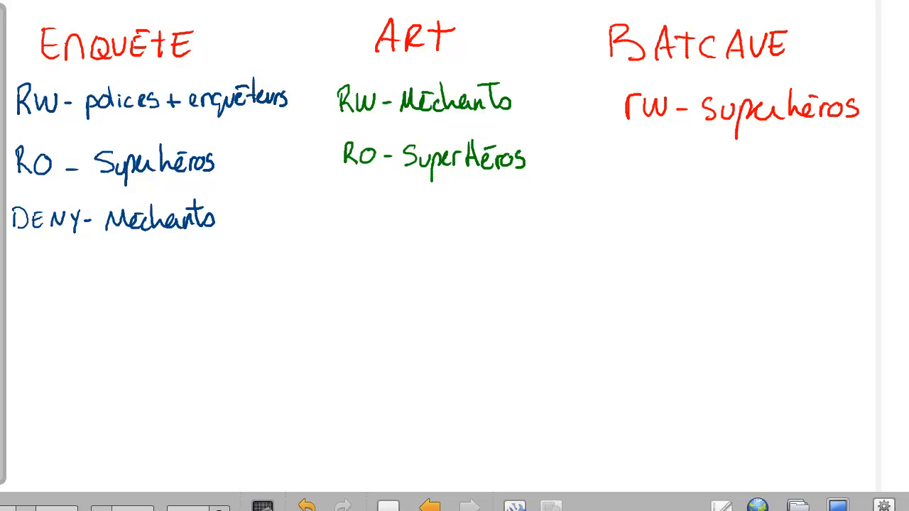
mouse_move(629, 165)
left_mouse_down()
mouse_move(630, 186)
mouse_move(656, 186)
mouse_move(659, 174)
left_mouse_up()
mouse_move(662, 186)
left_mouse_down()
mouse_move(678, 170)
mouse_move(686, 194)
mouse_move(707, 182)
mouse_move(725, 197)
mouse_move(734, 179)
left_mouse_up()
left_click_drag(741, 168, 751, 185)
mouse_move(755, 173)
left_mouse_down()
mouse_move(756, 182)
mouse_move(772, 182)
left_mouse_up()
mouse_move(783, 170)
left_mouse_down()
mouse_move(784, 182)
mouse_move(807, 180)
left_mouse_up()
Add the third BATCAVE line 'deny_mechants'.
left_click_drag(634, 238, 634, 257)
mouse_move(632, 236)
left_mouse_down()
mouse_move(636, 251)
mouse_move(698, 250)
left_mouse_up()
mouse_move(707, 236)
left_mouse_down()
mouse_move(699, 261)
mouse_move(729, 249)
mouse_move(787, 250)
left_mouse_up()
mouse_move(799, 217)
left_mouse_down()
mouse_move(822, 246)
mouse_move(843, 247)
left_mouse_up()
left_click_drag(851, 219, 849, 248)
left_click_drag(866, 233, 857, 249)
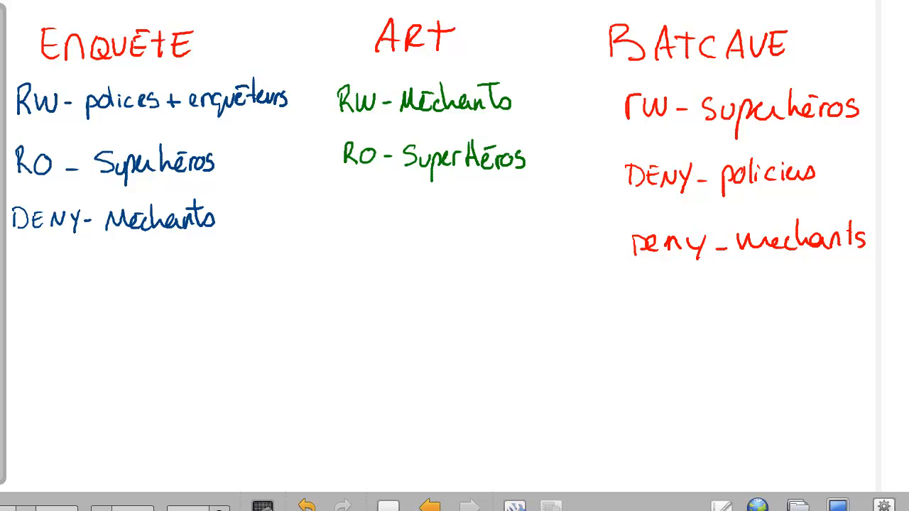
Circle the ENQUETE permission labels and write three DL lines beneath its rules.
mouse_move(53, 76)
left_mouse_down()
mouse_move(29, 73)
mouse_move(71, 84)
left_mouse_up()
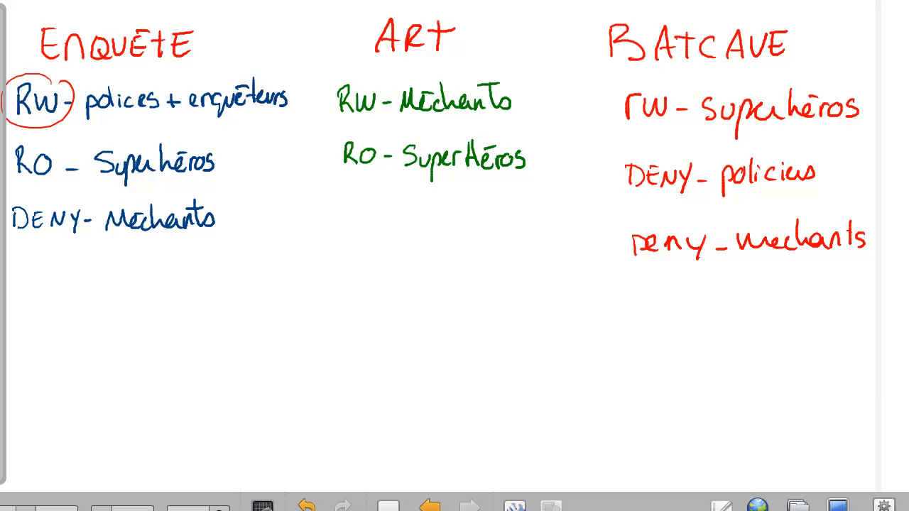
mouse_move(51, 142)
left_mouse_down()
mouse_move(26, 190)
mouse_move(62, 150)
left_mouse_up()
mouse_move(57, 195)
left_mouse_down()
mouse_move(68, 205)
mouse_move(80, 198)
left_mouse_up()
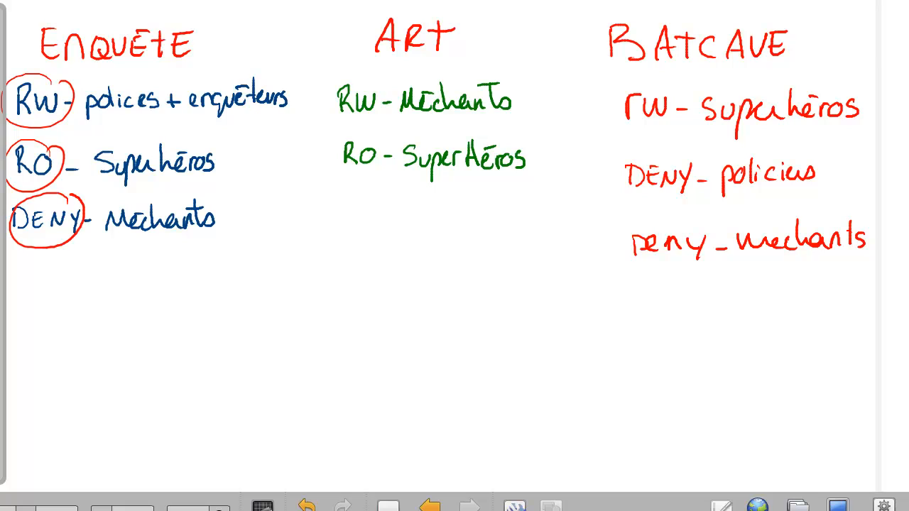
left_click_drag(19, 291, 18, 314)
mouse_move(19, 293)
left_mouse_down()
mouse_move(18, 314)
mouse_move(47, 316)
left_mouse_up()
left_click_drag(19, 347, 20, 367)
mouse_move(20, 348)
left_mouse_down()
mouse_move(20, 367)
mouse_move(54, 367)
mouse_move(24, 416)
left_mouse_up()
left_click_drag(46, 392, 60, 416)
Circle ART's RW and RO labels and write two DL lines below them.
mouse_move(383, 78)
left_mouse_down()
mouse_move(368, 74)
mouse_move(385, 100)
left_mouse_up()
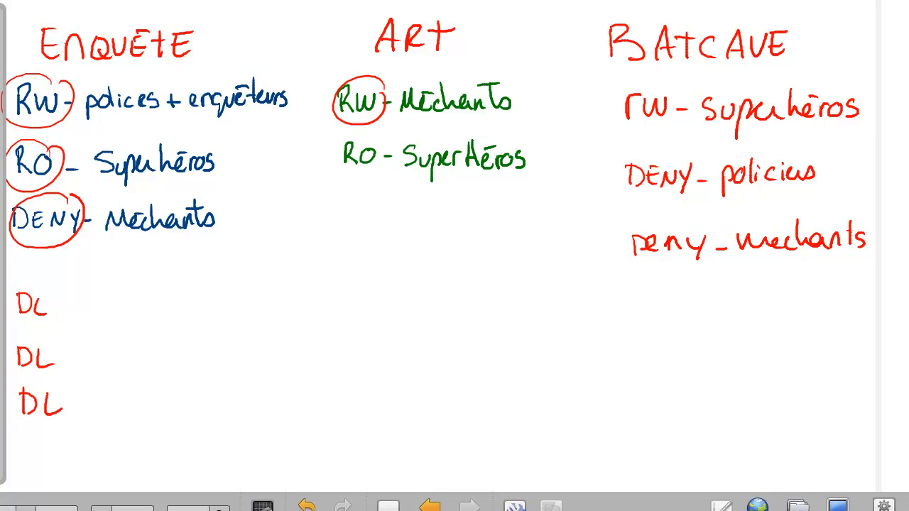
left_click_drag(381, 137, 392, 160)
left_click_drag(344, 281, 345, 310)
mouse_move(338, 287)
left_mouse_down()
mouse_move(353, 310)
mouse_move(372, 311)
mouse_move(342, 359)
mouse_move(355, 357)
left_mouse_up()
mouse_move(363, 338)
left_mouse_down()
mouse_move(362, 349)
mouse_move(378, 358)
left_mouse_up()
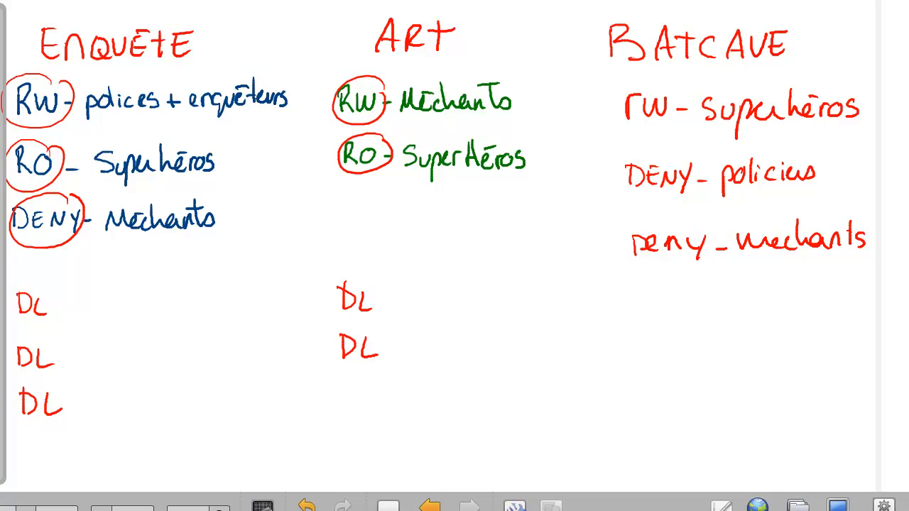
Circle BATCAVE's rw and DENY labels, add two DL lines, and extend the first ENQUETE DL.
mouse_move(675, 97)
left_mouse_down()
mouse_move(660, 129)
mouse_move(683, 107)
left_mouse_up()
left_click_drag(700, 158, 708, 178)
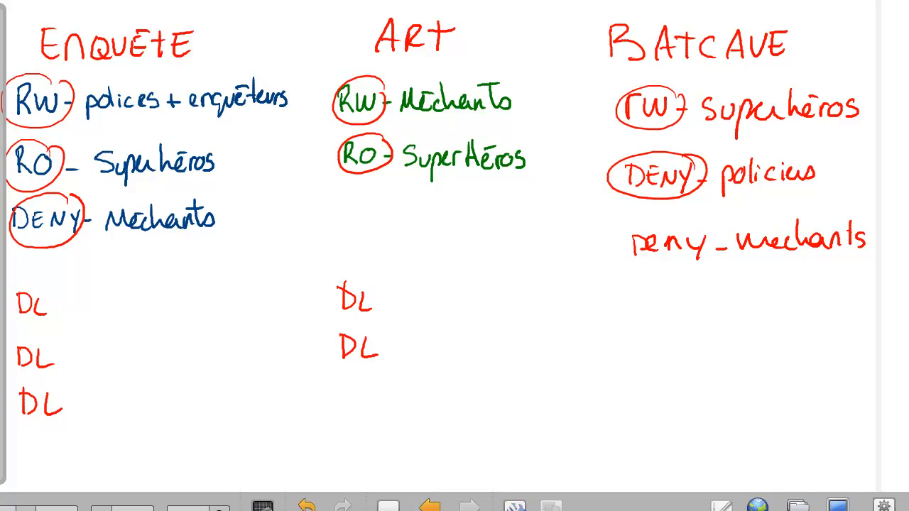
left_click_drag(639, 306, 640, 324)
mouse_move(635, 307)
left_mouse_down()
mouse_move(655, 315)
mouse_move(644, 327)
left_mouse_up()
mouse_move(662, 307)
left_mouse_down()
mouse_move(672, 330)
mouse_move(640, 373)
left_mouse_up()
left_click_drag(639, 356, 644, 373)
mouse_move(663, 354)
left_mouse_down()
mouse_move(663, 365)
mouse_move(678, 370)
left_mouse_up()
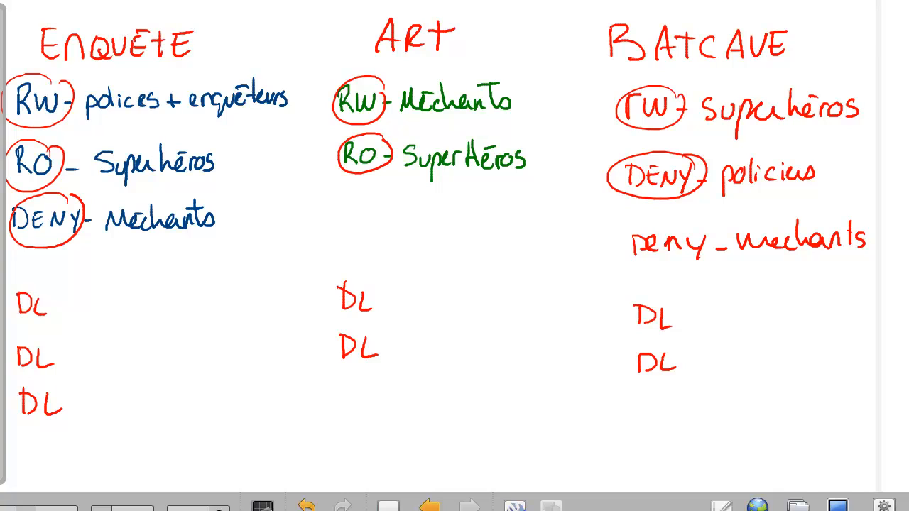
mouse_move(51, 314)
left_mouse_down()
mouse_move(89, 300)
mouse_move(97, 314)
mouse_move(114, 315)
left_mouse_up()
Extend the first ENQUETE group name with fich and enq, with arrows labelling its parts.
mouse_move(122, 292)
left_mouse_down()
mouse_move(116, 321)
mouse_move(128, 315)
left_mouse_up()
mouse_move(135, 293)
left_mouse_down()
mouse_move(135, 316)
mouse_move(161, 315)
mouse_move(167, 304)
mouse_move(169, 313)
left_mouse_up()
left_click_drag(172, 304, 182, 314)
mouse_move(188, 304)
left_mouse_down()
mouse_move(189, 326)
mouse_move(221, 301)
mouse_move(242, 302)
left_mouse_up()
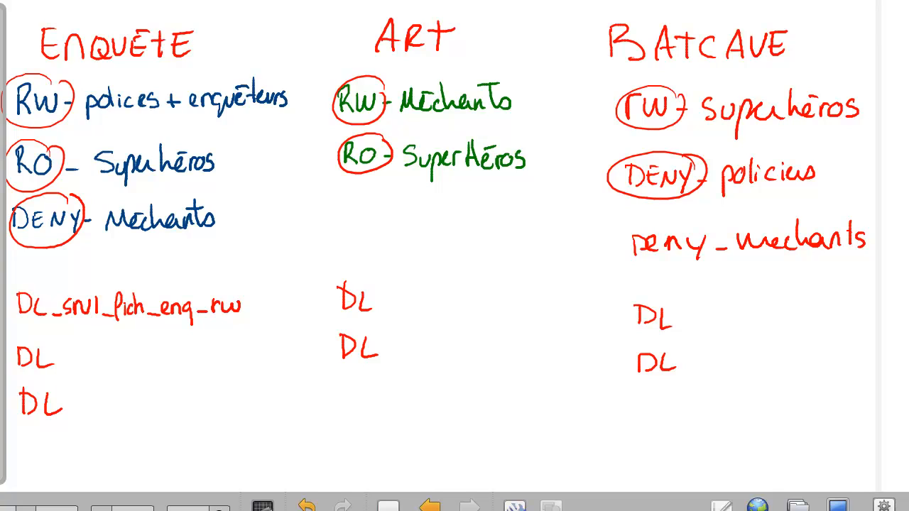
mouse_move(82, 287)
left_mouse_down()
mouse_move(110, 271)
mouse_move(119, 284)
mouse_move(217, 284)
left_mouse_up()
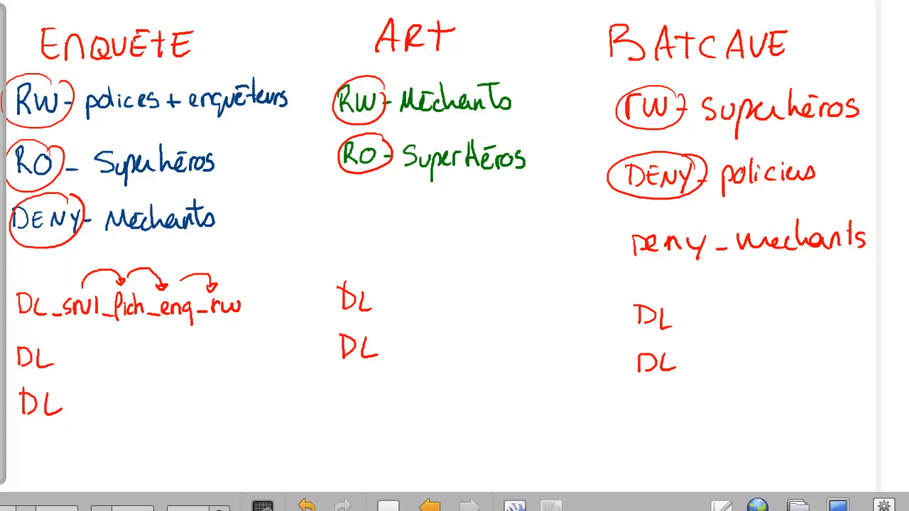
Write the second ENQUETE name, copy its prefix to the third line and end it with DENY.
mouse_move(56, 366)
left_mouse_down()
mouse_move(127, 375)
mouse_move(141, 367)
left_mouse_up()
mouse_move(149, 343)
left_mouse_down()
mouse_move(147, 368)
mouse_move(159, 367)
left_mouse_up()
mouse_move(168, 365)
left_mouse_down()
mouse_move(199, 372)
mouse_move(241, 351)
left_mouse_up()
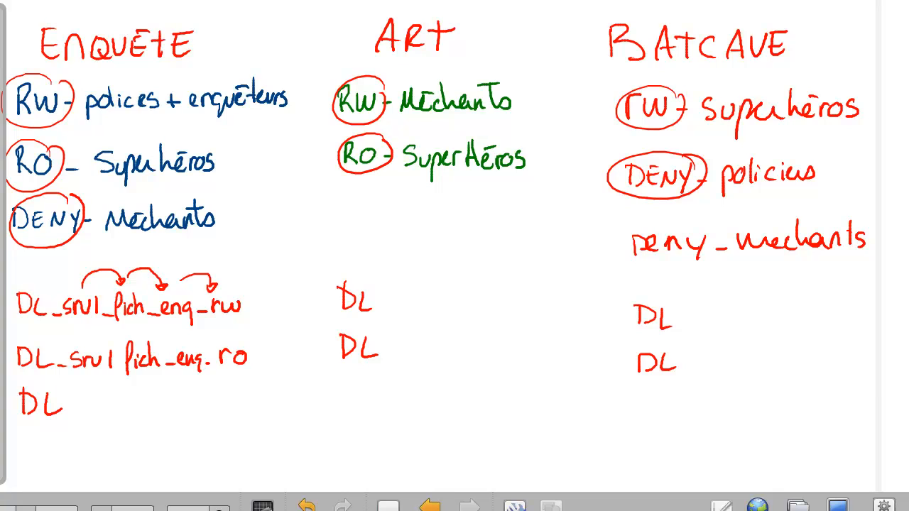
left_click_drag(12, 337, 215, 375)
left_click_drag(113, 357, 117, 407)
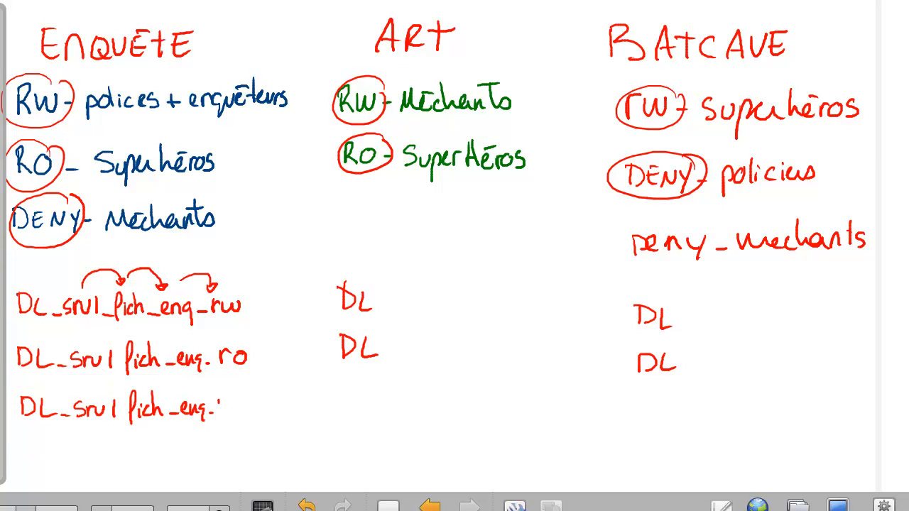
mouse_move(217, 402)
left_mouse_down()
mouse_move(240, 414)
mouse_move(253, 404)
mouse_move(260, 417)
left_mouse_up()
Complete the first ART group name as art_rw.
left_click_drag(381, 310, 393, 310)
left_click_drag(399, 310, 407, 310)
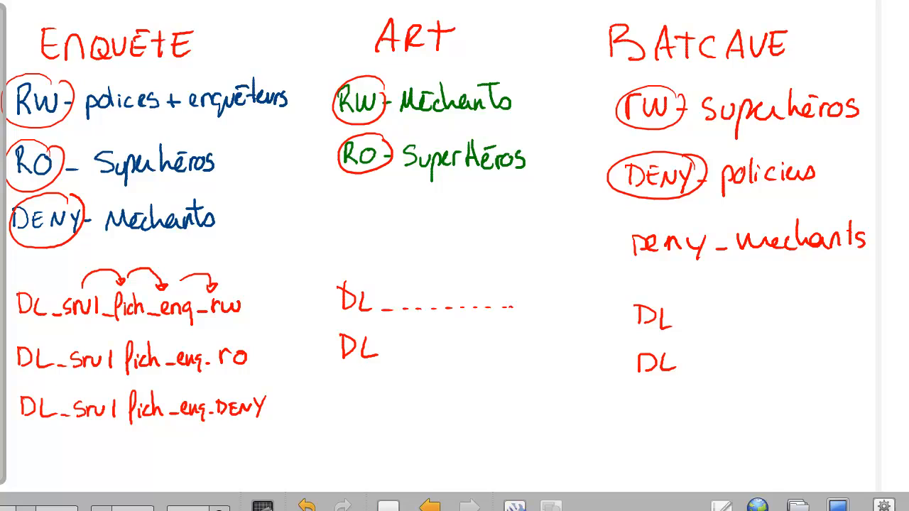
mouse_move(487, 297)
left_mouse_down()
mouse_move(498, 308)
mouse_move(506, 299)
left_mouse_up()
mouse_move(512, 282)
left_mouse_down()
mouse_move(513, 309)
mouse_move(518, 290)
left_mouse_up()
mouse_move(529, 297)
left_mouse_down()
mouse_move(533, 309)
mouse_move(538, 296)
left_mouse_up()
left_click_drag(541, 297, 564, 292)
left_click_drag(388, 355, 411, 355)
left_click_drag(417, 356, 426, 356)
Write art_ro to finish the second ART group name.
left_click(439, 357)
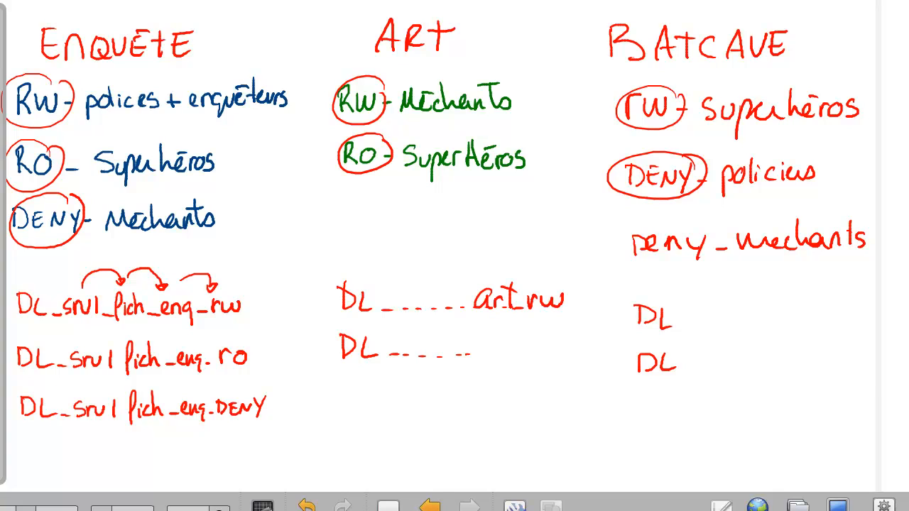
mouse_move(486, 342)
left_mouse_down()
mouse_move(490, 355)
mouse_move(500, 343)
left_mouse_up()
mouse_move(507, 328)
left_mouse_down()
mouse_move(508, 355)
mouse_move(513, 334)
left_mouse_up()
left_click_drag(514, 354, 525, 353)
mouse_move(532, 343)
left_mouse_down()
mouse_move(533, 354)
mouse_move(540, 341)
left_mouse_up()
left_click_drag(547, 340, 545, 341)
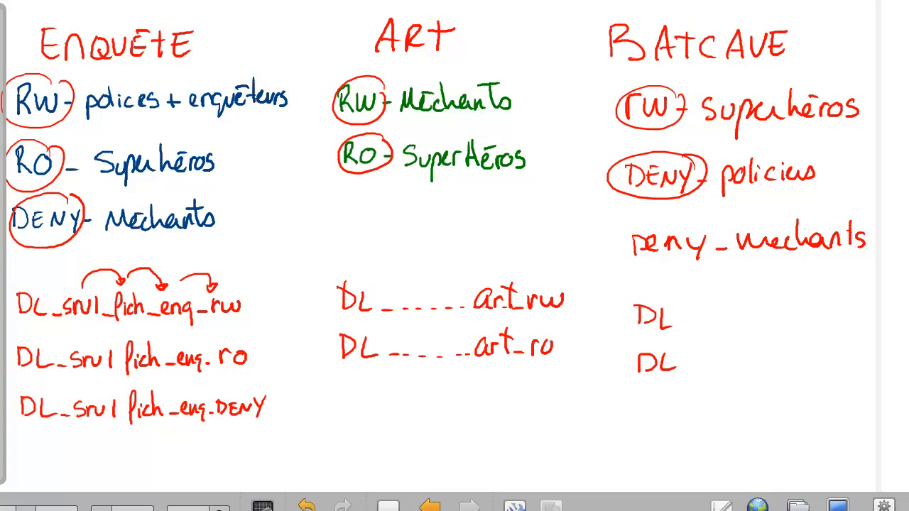
Complete the first BATCAVE group name as Bc-rw.
left_click_drag(704, 323, 712, 323)
left_click_drag(718, 324, 725, 323)
left_click_drag(733, 322, 776, 306)
mouse_move(795, 308)
left_mouse_down()
mouse_move(793, 323)
mouse_move(814, 319)
left_mouse_up()
mouse_move(824, 313)
left_mouse_down()
mouse_move(825, 323)
mouse_move(836, 311)
left_mouse_up()
mouse_move(839, 313)
left_mouse_down()
mouse_move(855, 324)
mouse_move(862, 313)
left_mouse_up()
Complete the second BATCAVE group name as Bc-DENY.
left_click_drag(693, 367, 707, 367)
left_click_drag(722, 368, 732, 368)
left_click_drag(745, 366, 775, 367)
mouse_move(782, 357)
left_mouse_down()
mouse_move(783, 371)
mouse_move(803, 369)
left_mouse_up()
left_click_drag(809, 368, 826, 366)
mouse_move(827, 350)
left_mouse_down()
mouse_move(828, 365)
mouse_move(861, 353)
mouse_move(869, 359)
left_mouse_up()
left_click_drag(880, 348, 864, 369)
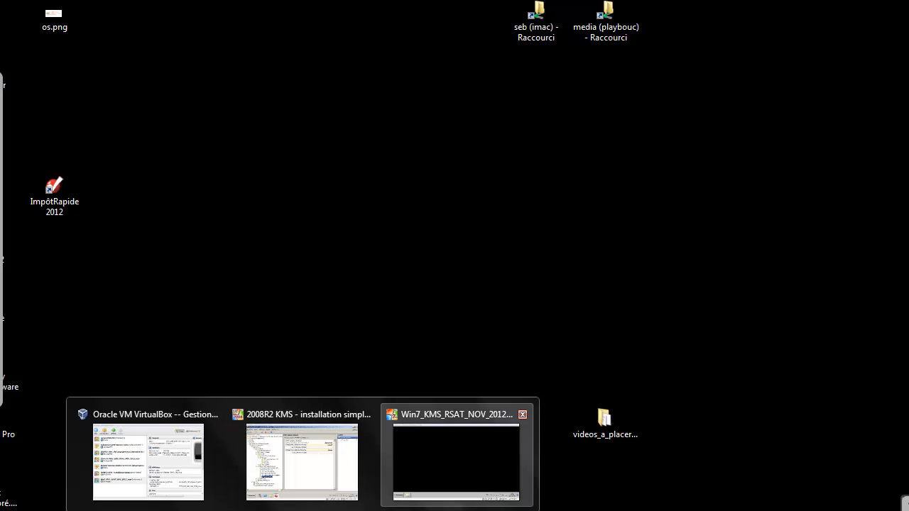
Switch to the 2008R2 KMS VM and select GROUPES_Domain_Locals under gotham.dc > GOTHAM.
left_click(339, 443)
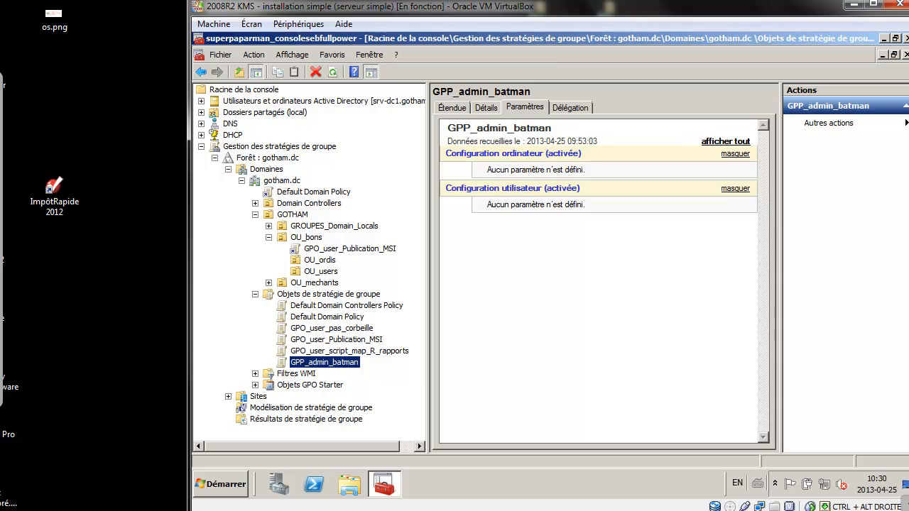
left_click(215, 157)
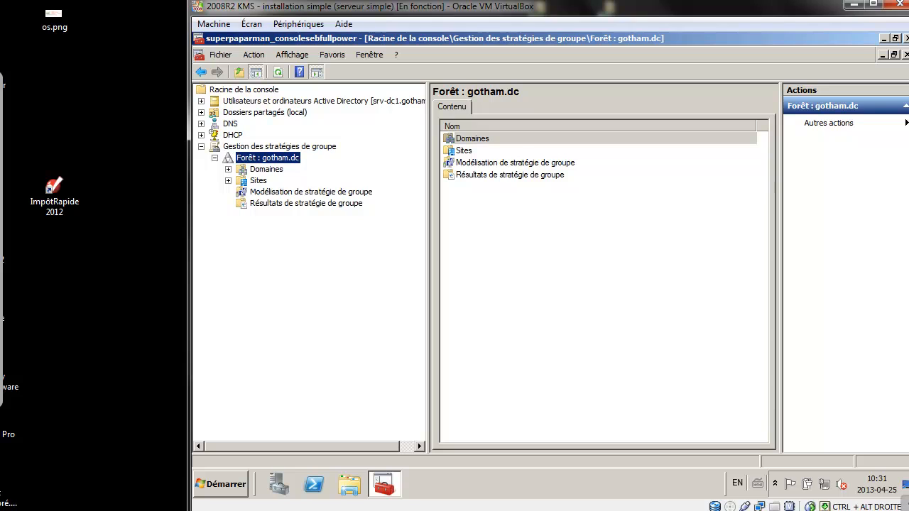
left_click(201, 146)
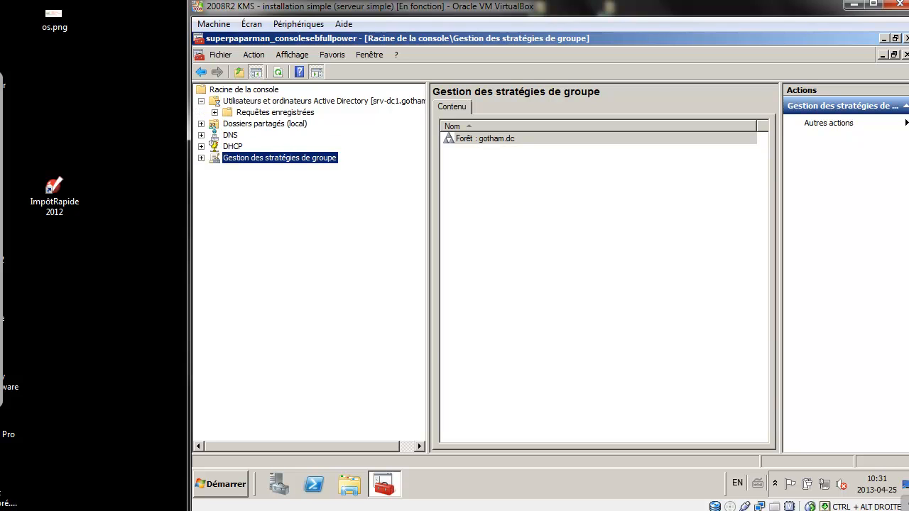
left_click(215, 124)
left_click(228, 180)
left_click(307, 192)
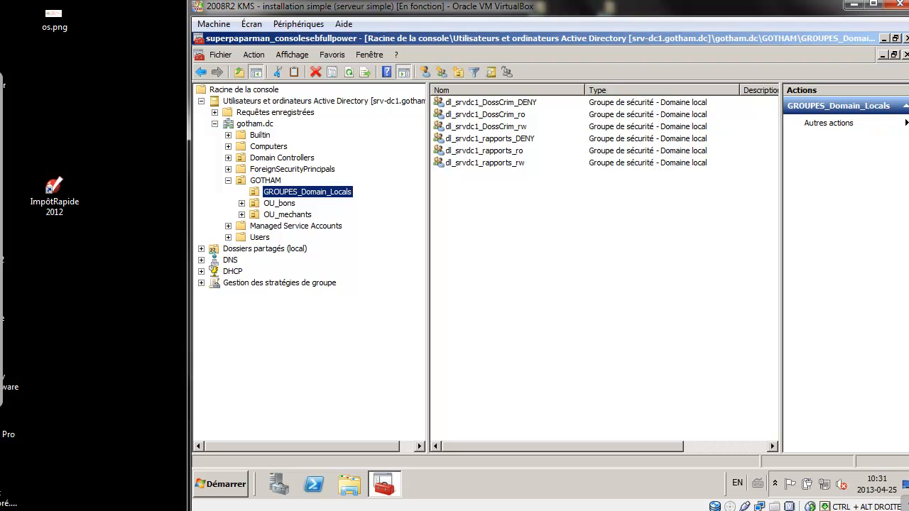
Create the Domaine local Sécurité group Dl_srv_dc1_fichiers_enquete_RW in GROUPES_Domain_Locals.
left_click(442, 71)
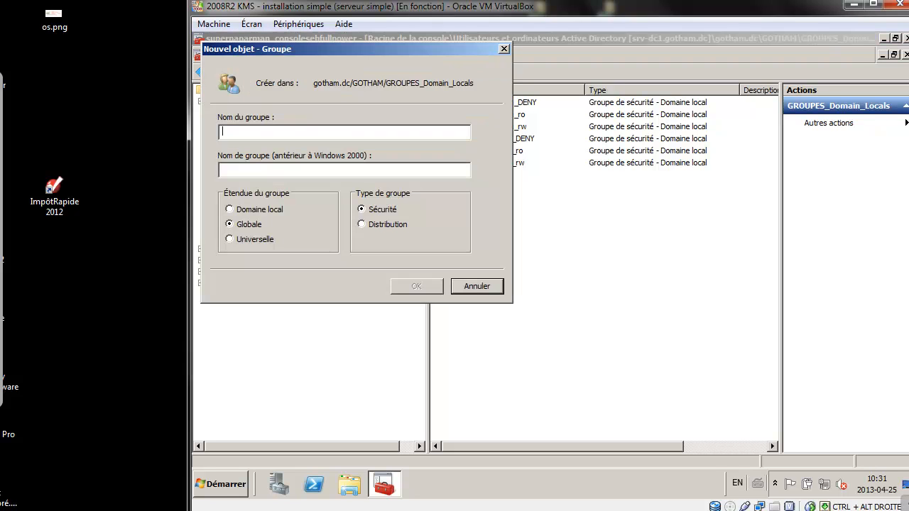
type("Dl")
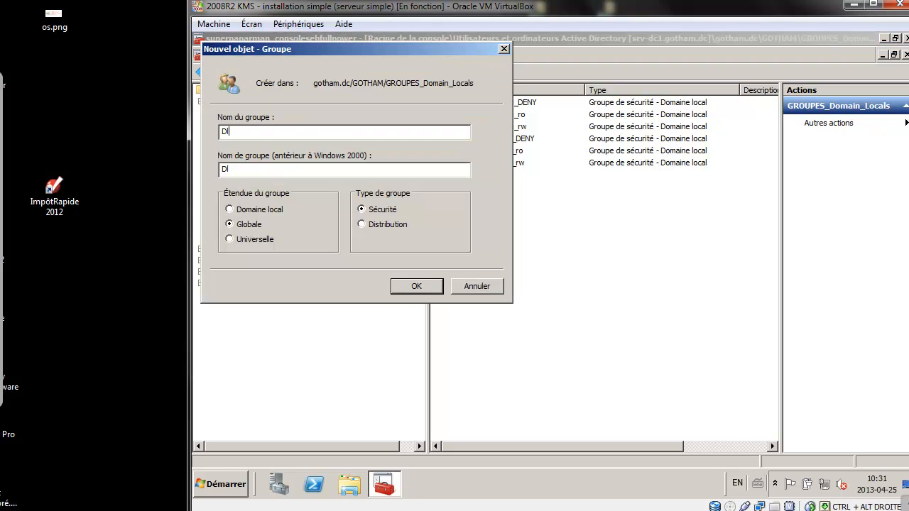
type("_srv_dc1_ficheri")
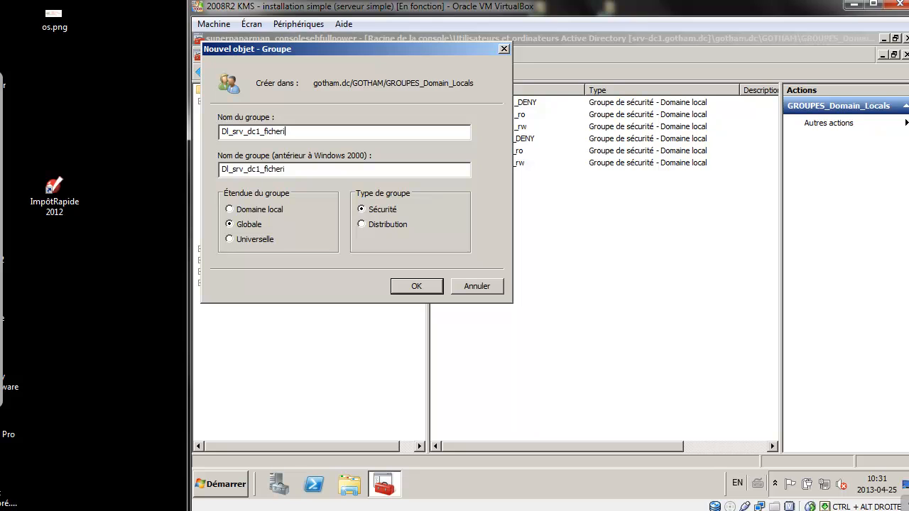
key("BackSpace")
key("BackSpace")
type("iers_")
type("enquete_RW")
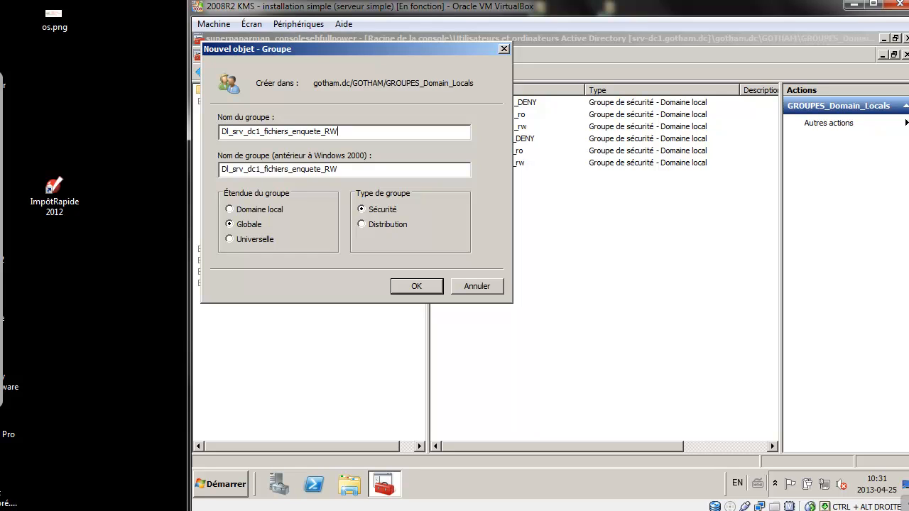
left_click(230, 210)
left_click_drag(327, 131, 222, 132)
key("ctrl+c")
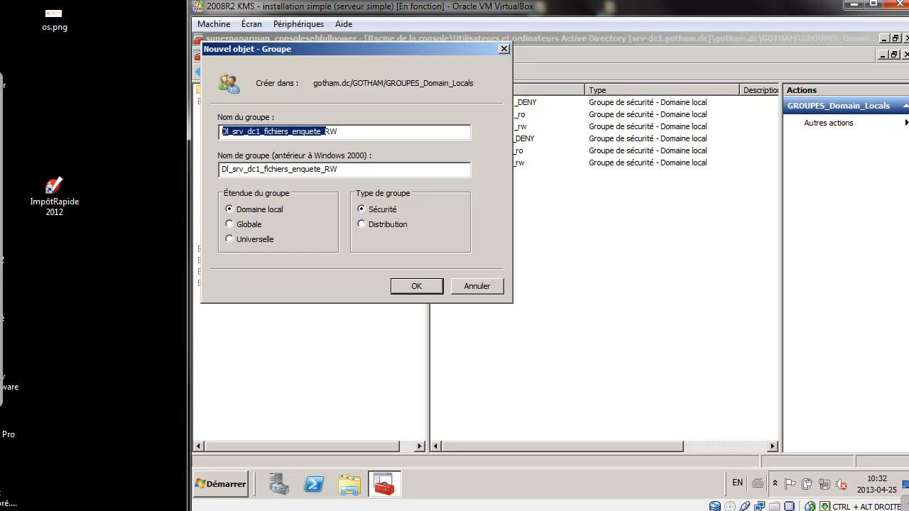
key("Return")
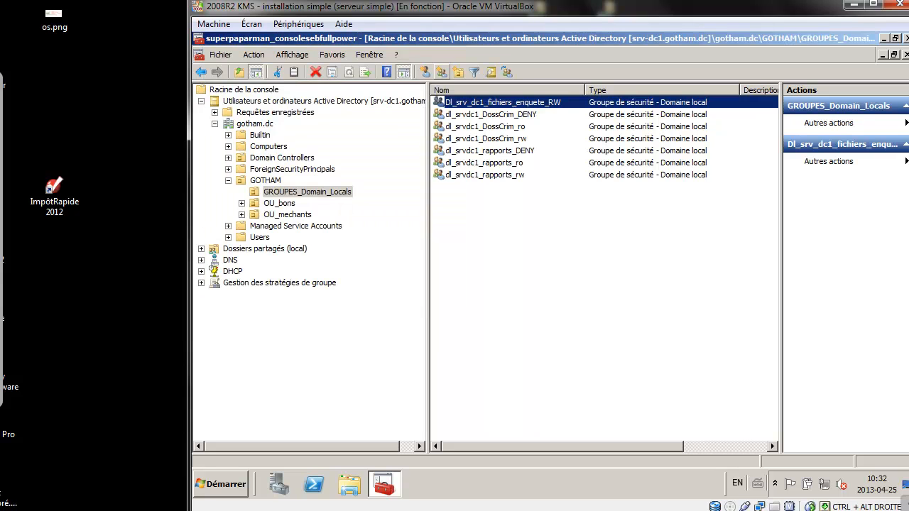
left_click(441, 71)
Create domain local groups Dl_srv_dc1_fichiers_enquete_RO and Dl_srv_dc1_fichiers_enquete_DENY.
key("ctrl+v")
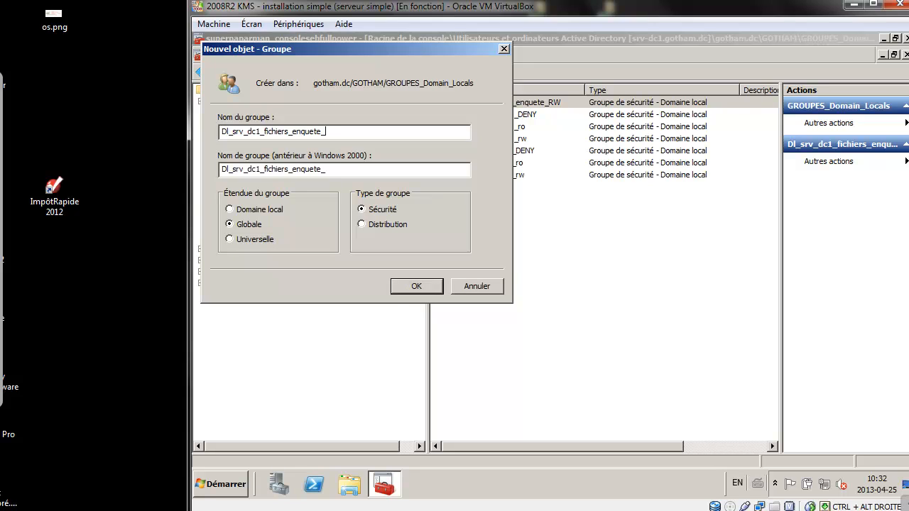
type("RO")
left_click(230, 210)
key("Return")
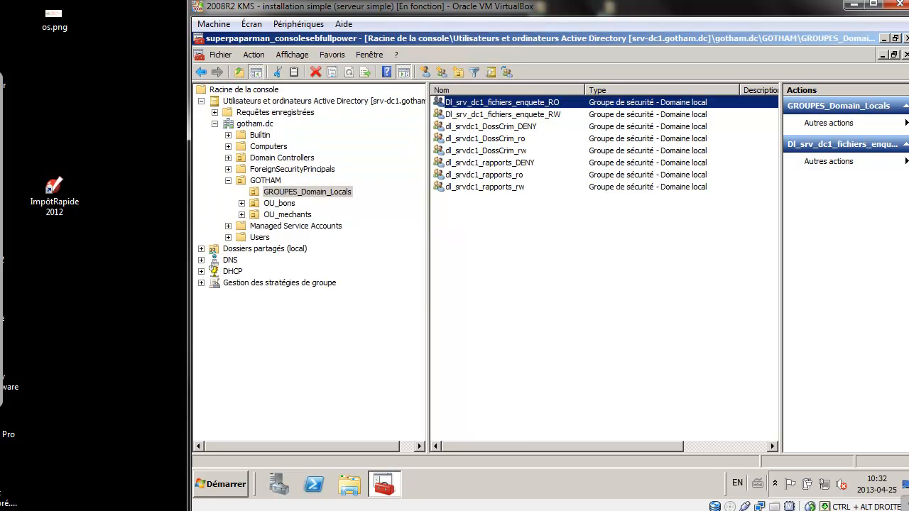
left_click(442, 72)
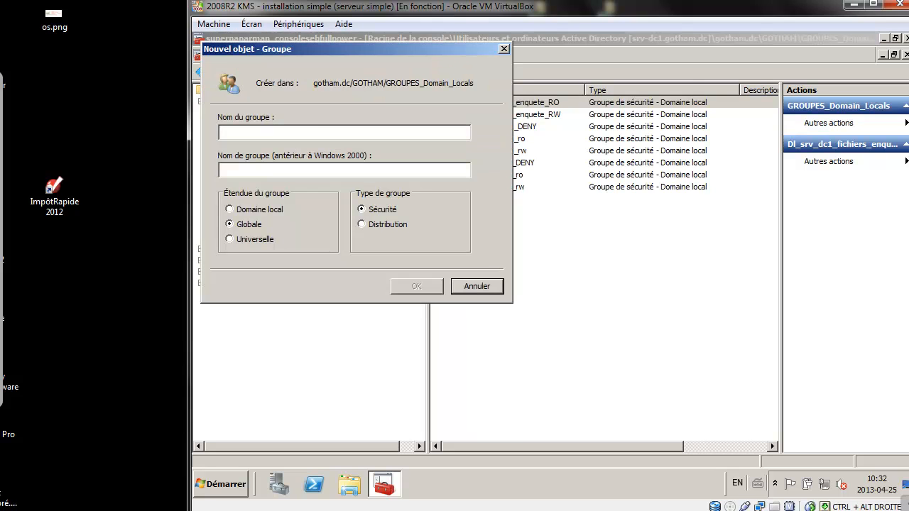
key("ctrl+v")
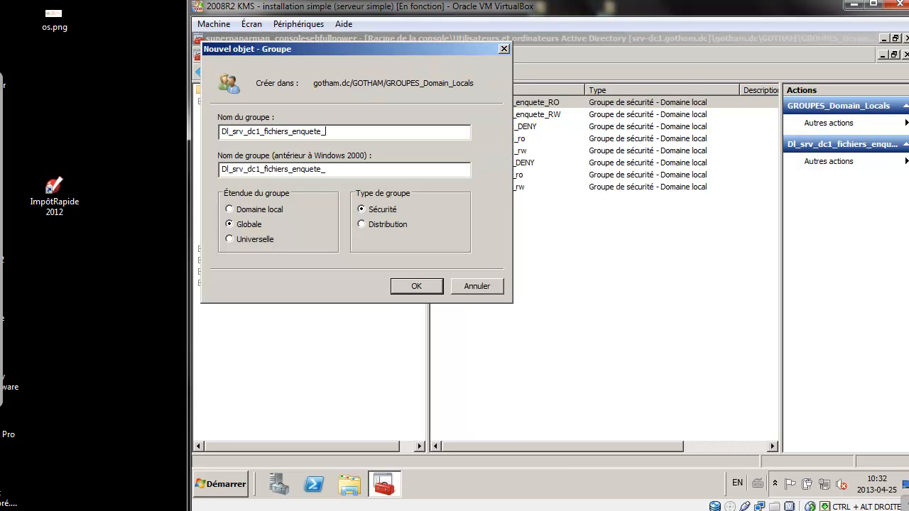
type("DENY")
key("Return")
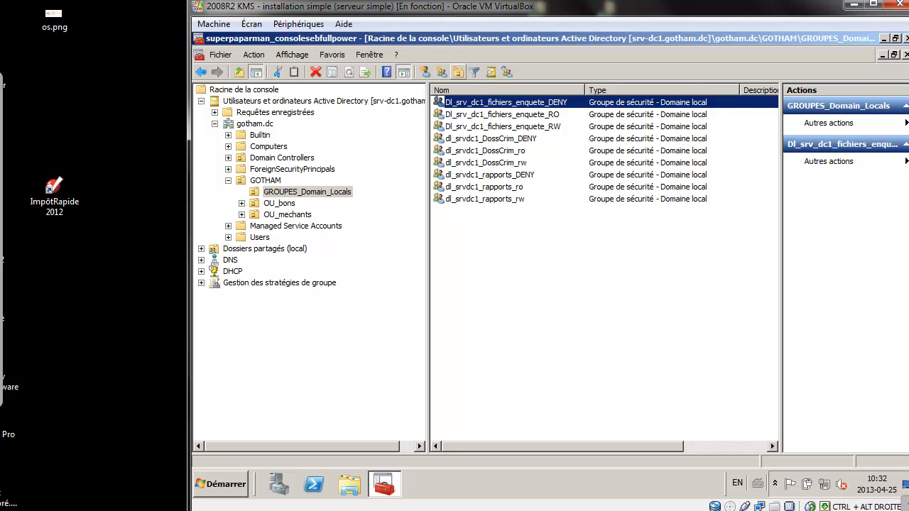
Create domain local groups Dl_srv_dc1_fichiers_art_RW and Dl_srv_dc1_fichiers_art_RO.
left_click(442, 72)
key("ctrl+v")
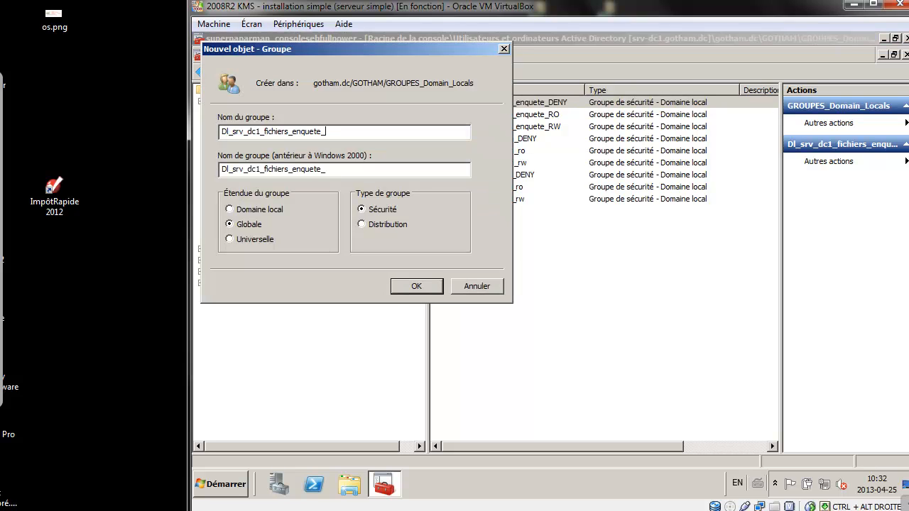
key("BackSpace")
key("BackSpace")
key("BackSpace")
key("BackSpace")
key("BackSpace")
key("BackSpace")
key("BackSpace")
type("art_RW")
left_click_drag(321, 132, 221, 132)
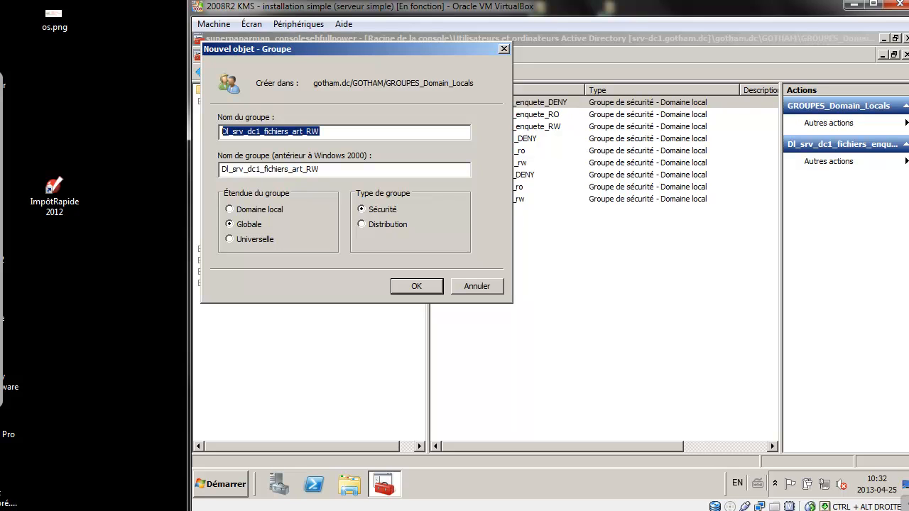
left_click(230, 210)
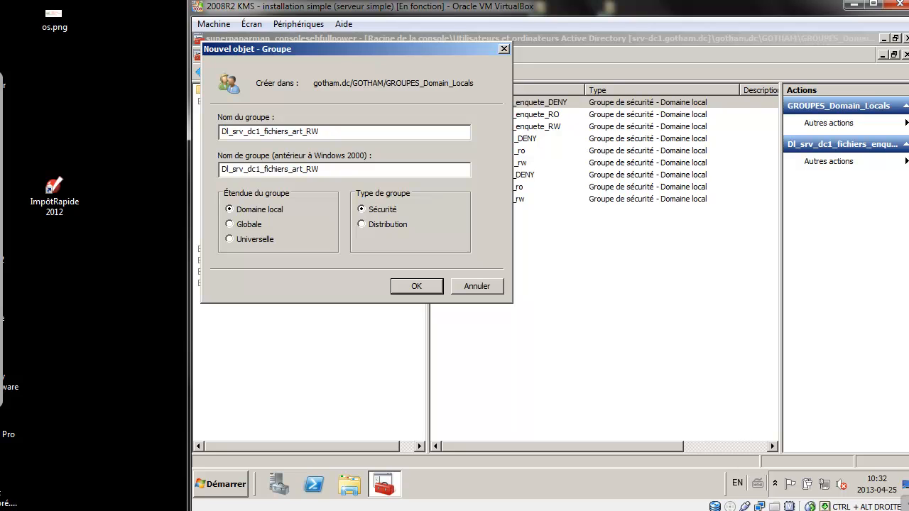
left_click_drag(307, 132, 222, 132)
key("ctrl+c")
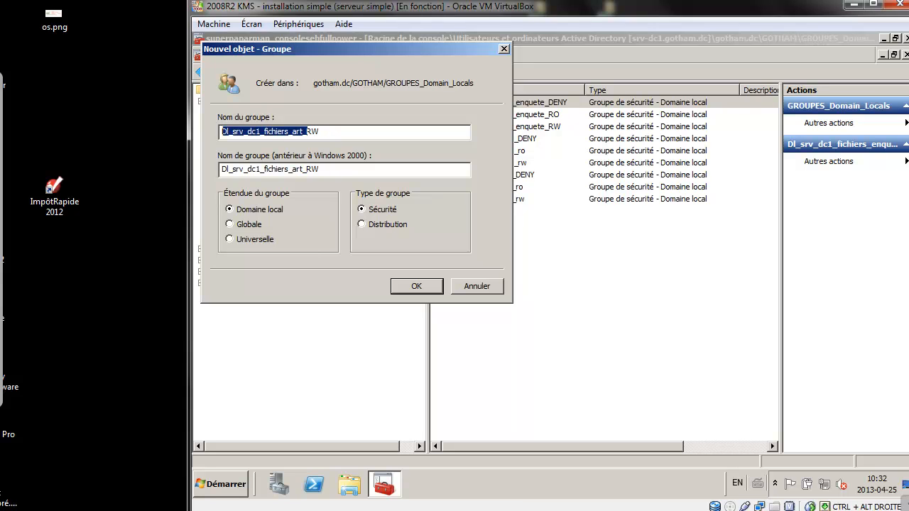
left_click(416, 286)
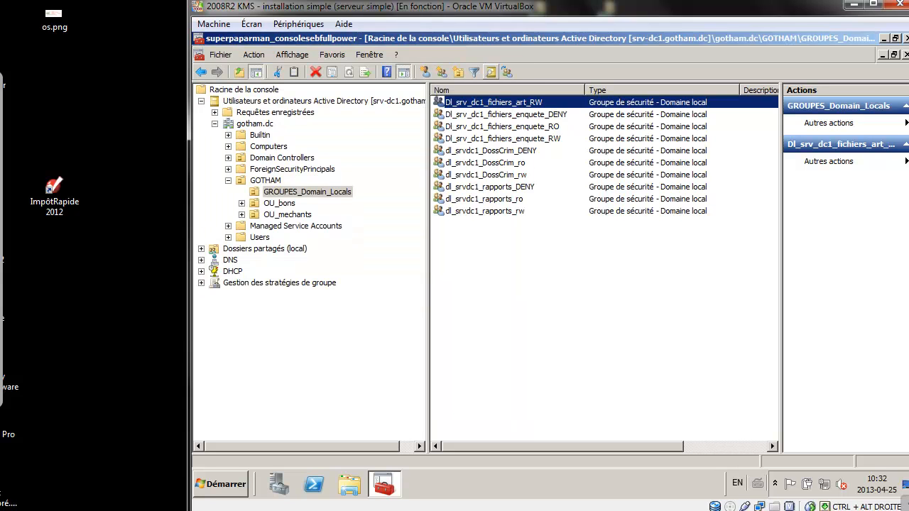
left_click(442, 72)
key("ctrl+v")
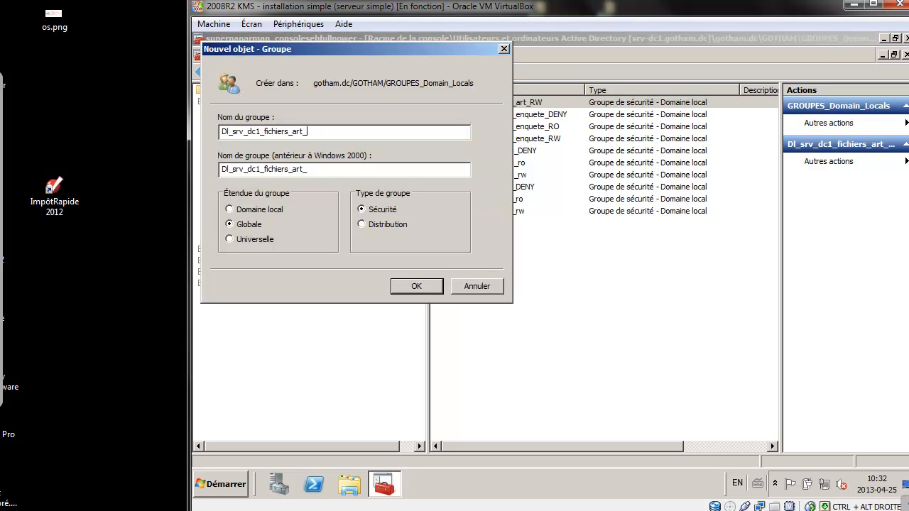
type("RO")
left_click(229, 209)
key("Return")
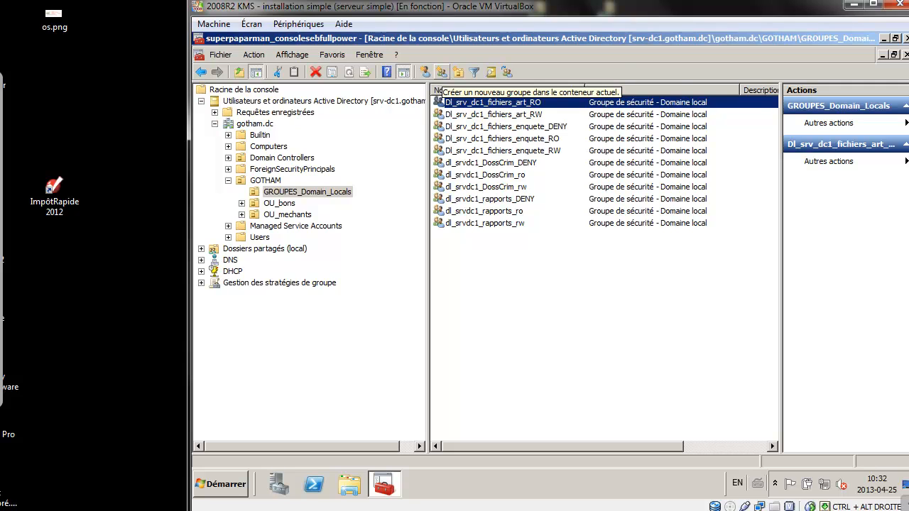
Create the domain local group Dl_srv_dc1_fichiers_BC_RW.
left_click(441, 72)
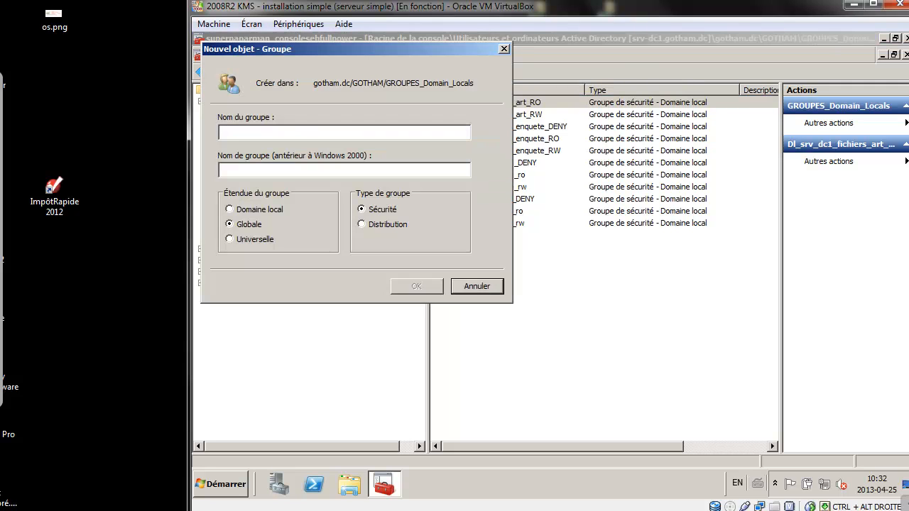
key("ctrl+v")
key("BackSpace")
key("BackSpace")
key("BackSpace")
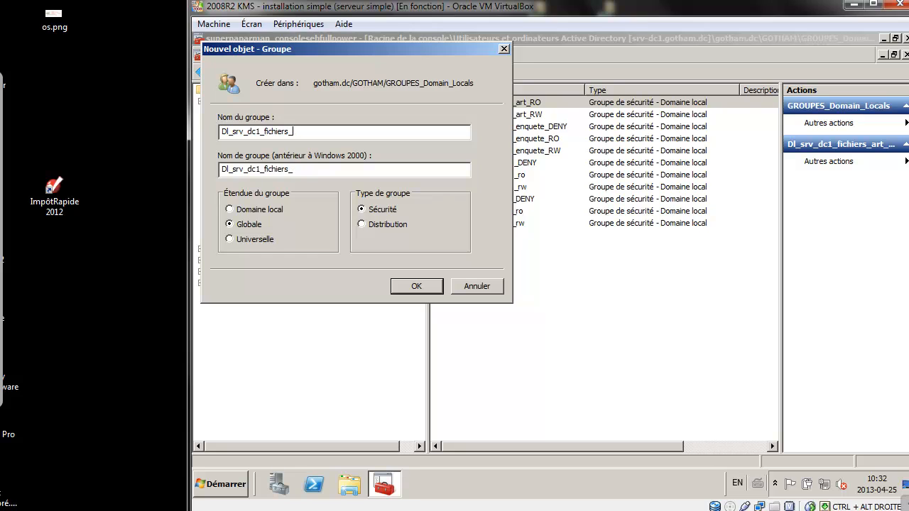
type("BC_RW")
left_click_drag(307, 131, 221, 131)
key("ctrl+c")
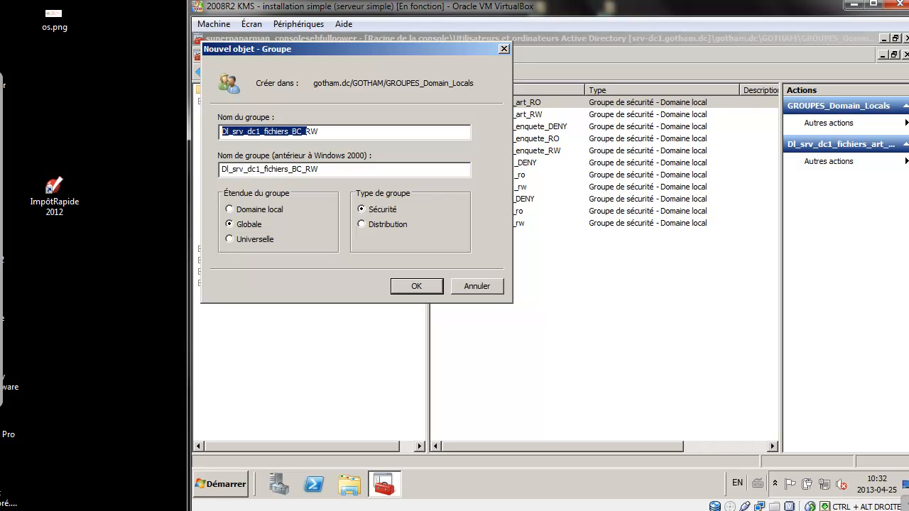
left_click(230, 209)
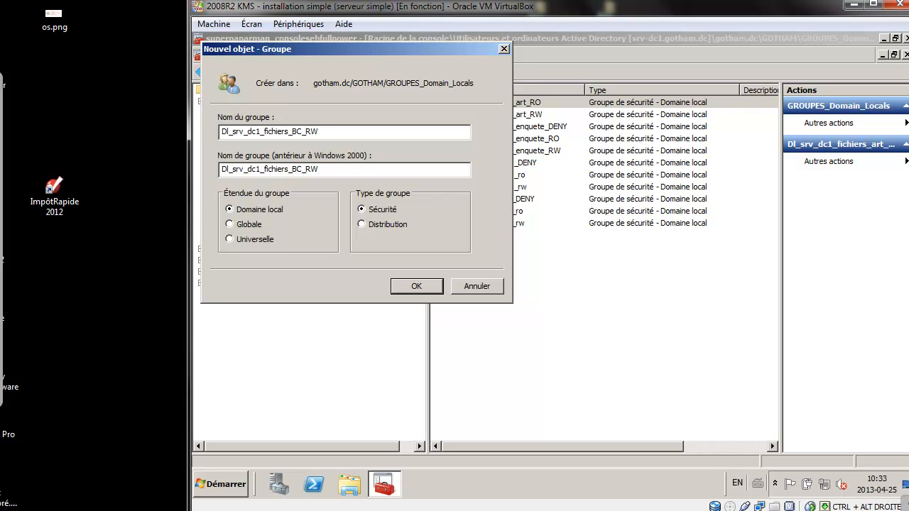
left_click(416, 286)
Create the domain local group Dl_srv_dc1_fichiers_BC_DENY.
left_click(458, 72)
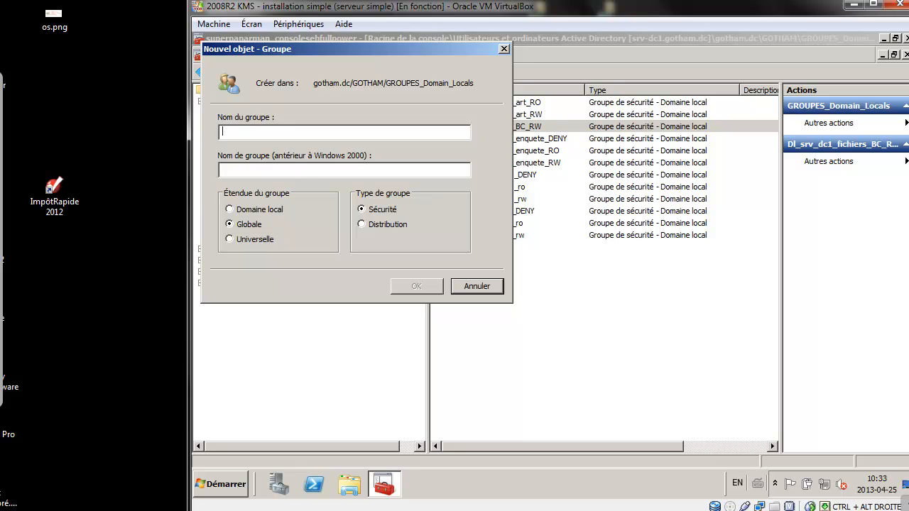
key("ctrl+v")
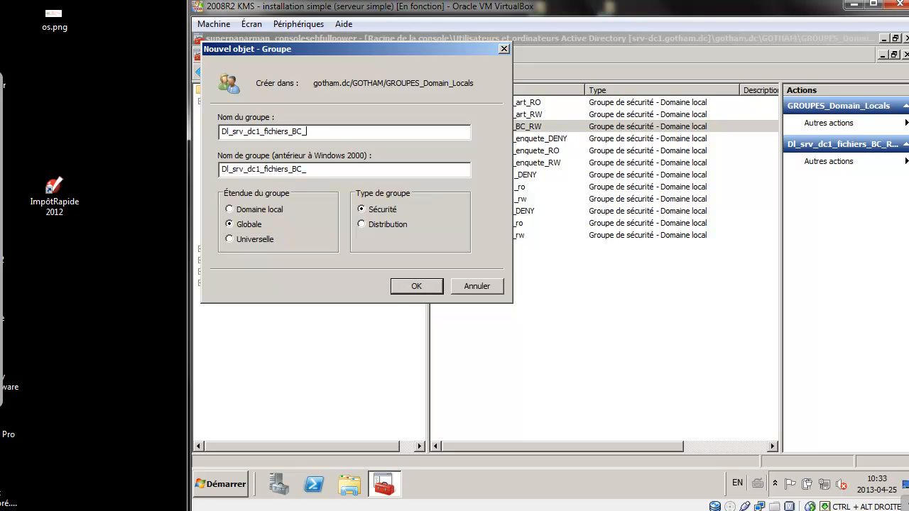
type("RO")
key("BackSpace")
key("BackSpace")
type("DENY")
key("Return")
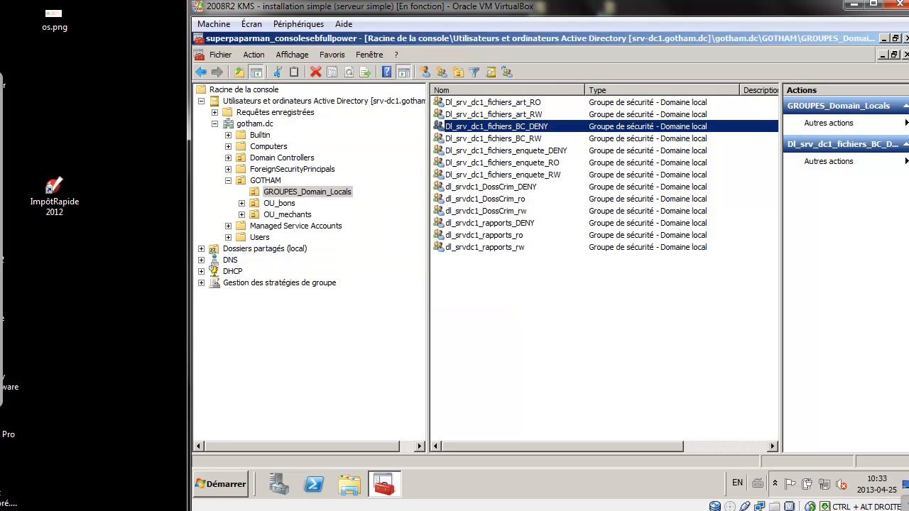
Check the art groups in the list, then return to the gotham.dc domain root.
left_click(493, 102)
left_click(493, 115)
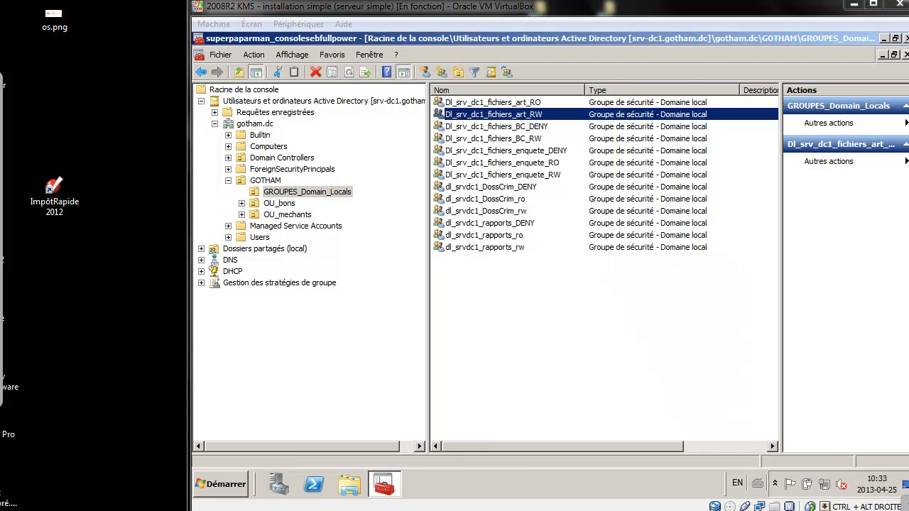
mouse_move(710, 101)
left_mouse_down()
mouse_move(598, 84)
mouse_move(561, 189)
mouse_move(750, 157)
mouse_move(697, 80)
left_mouse_up()
left_click(214, 123)
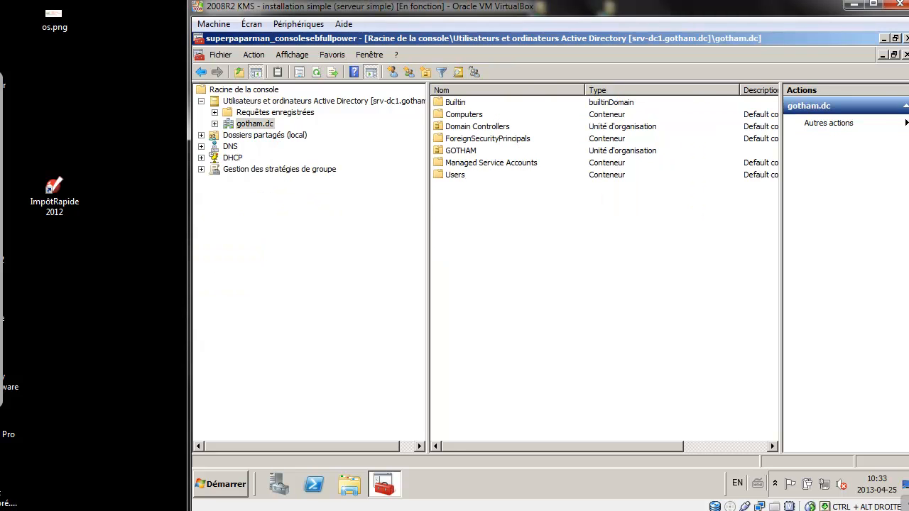
Go to Shared Folders > Shares and launch the Create a Shared Folder Wizard.
left_click(201, 135)
left_click(264, 135)
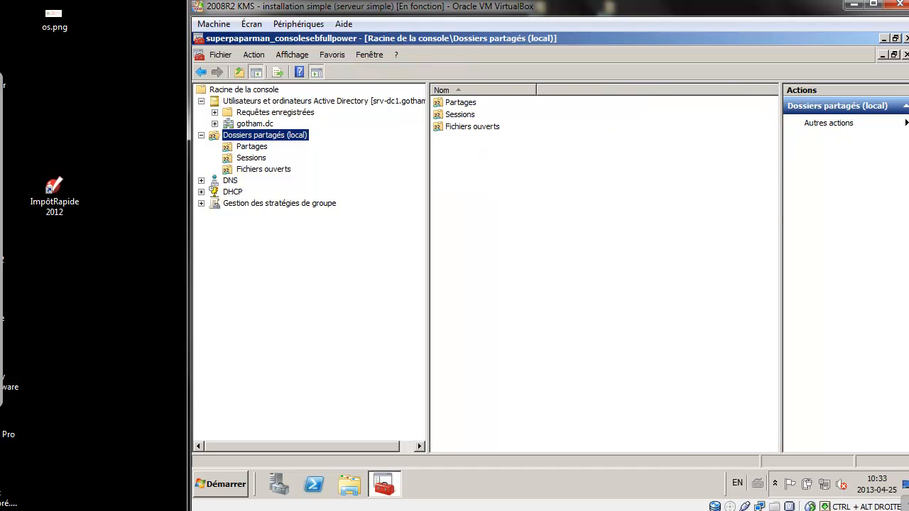
left_click(253, 147)
left_click(568, 284)
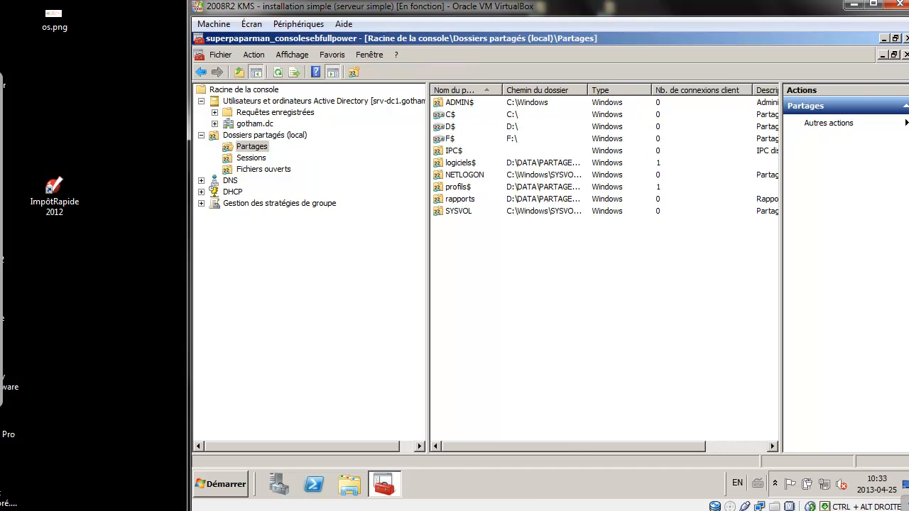
right_click(477, 241)
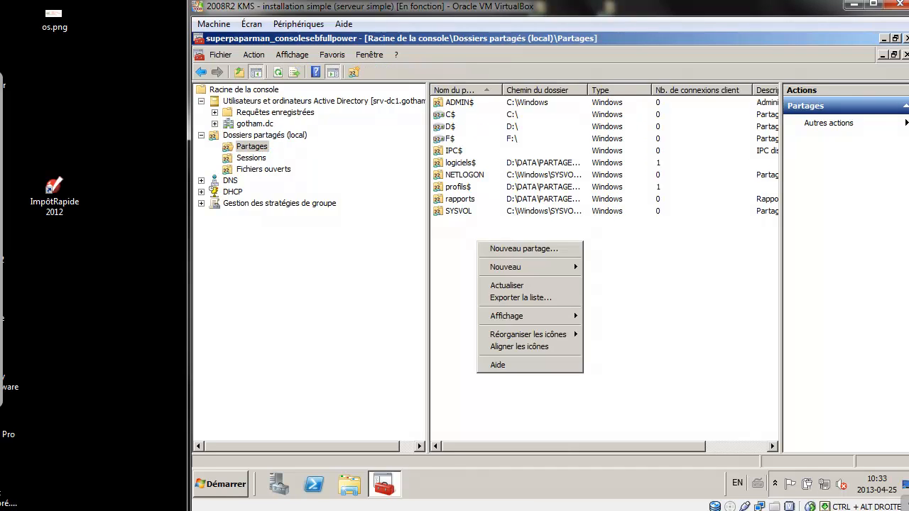
left_click(524, 249)
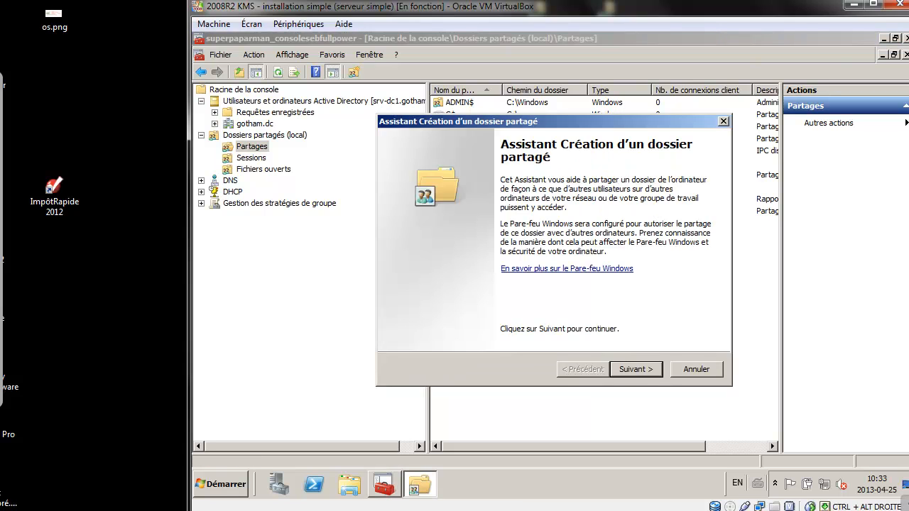
key("Return")
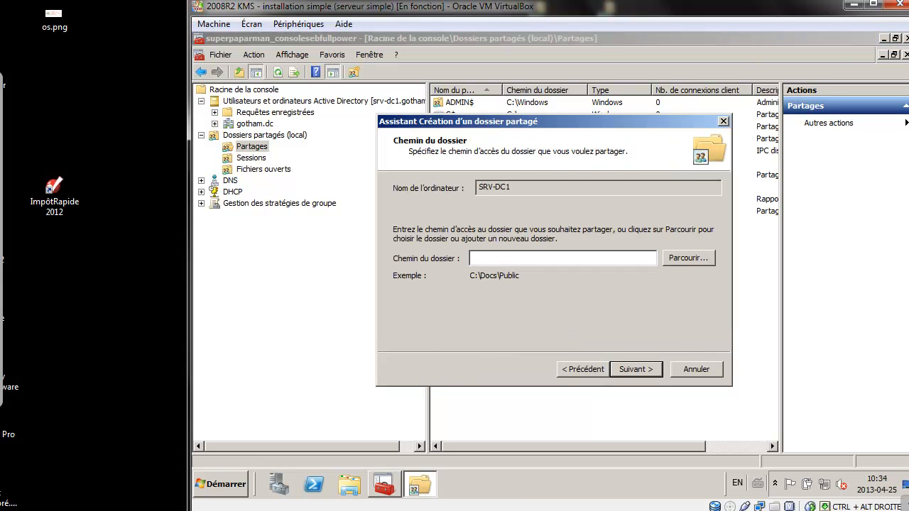
Create a new FICHIERS folder under D:\DATA\PARTAGES and select it as the folder to share.
key("alt+p")
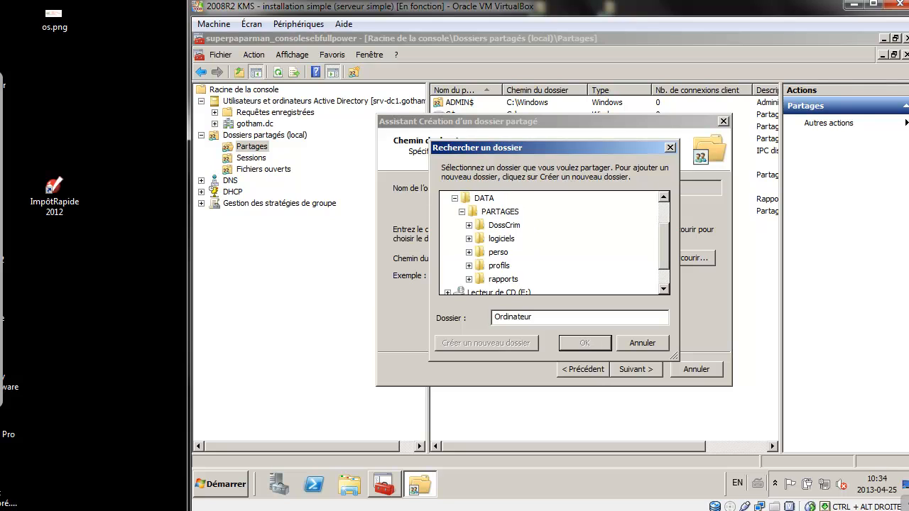
left_click(500, 211)
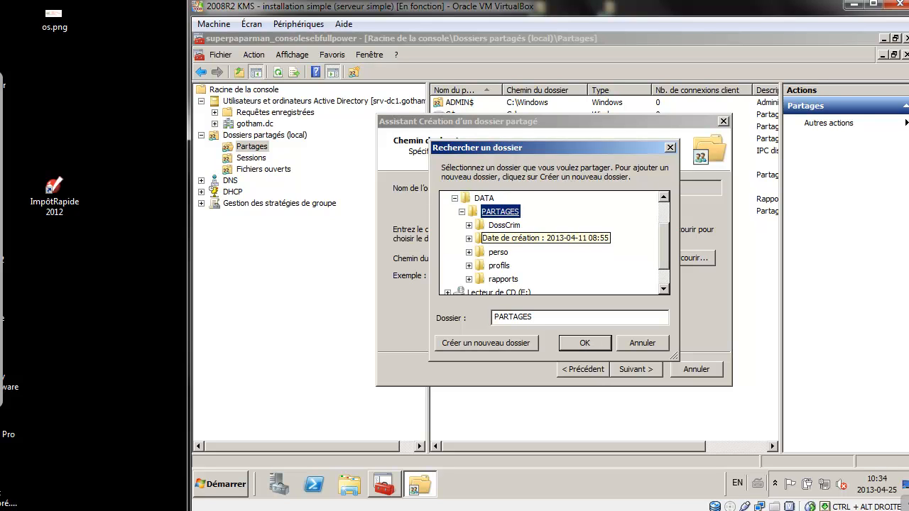
key("alt+c")
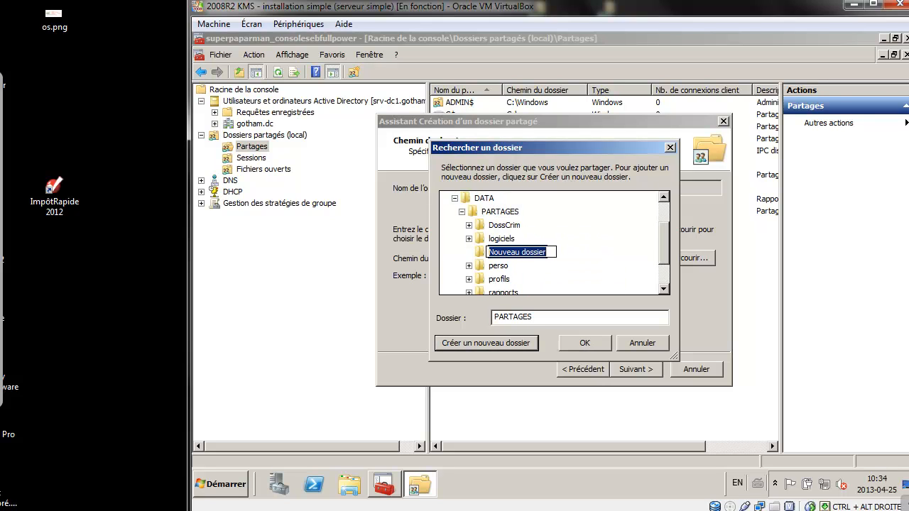
type("FICHIERS")
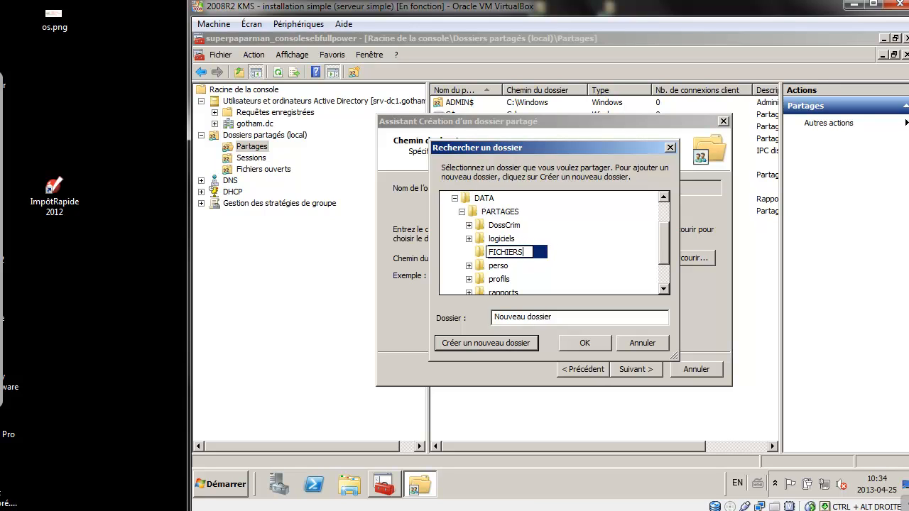
key("Return")
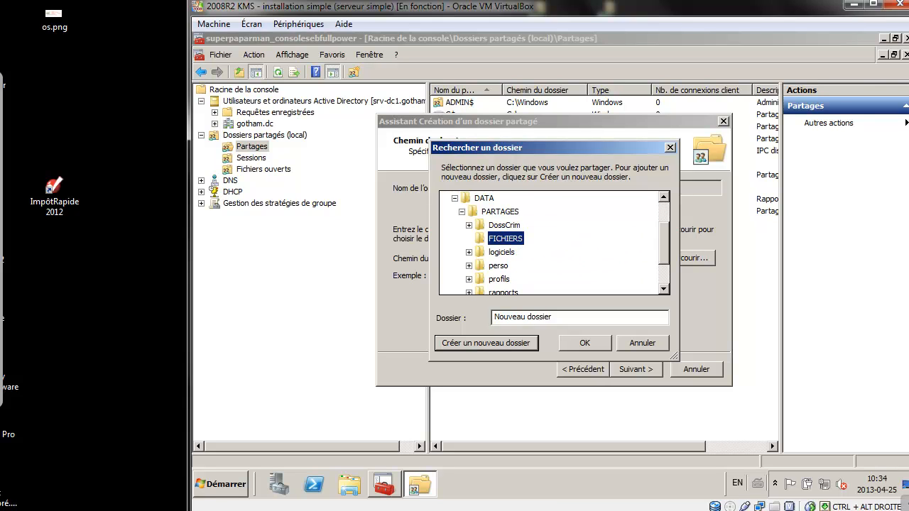
key("Return")
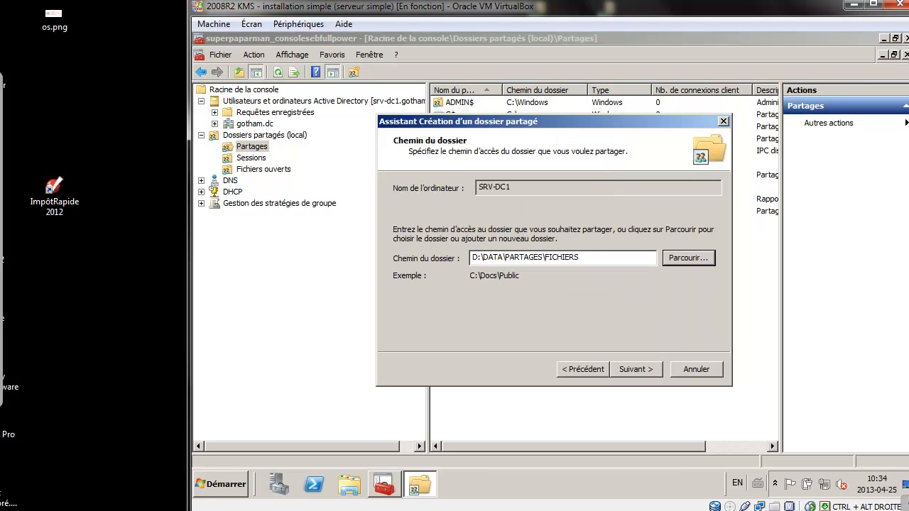
key("Return")
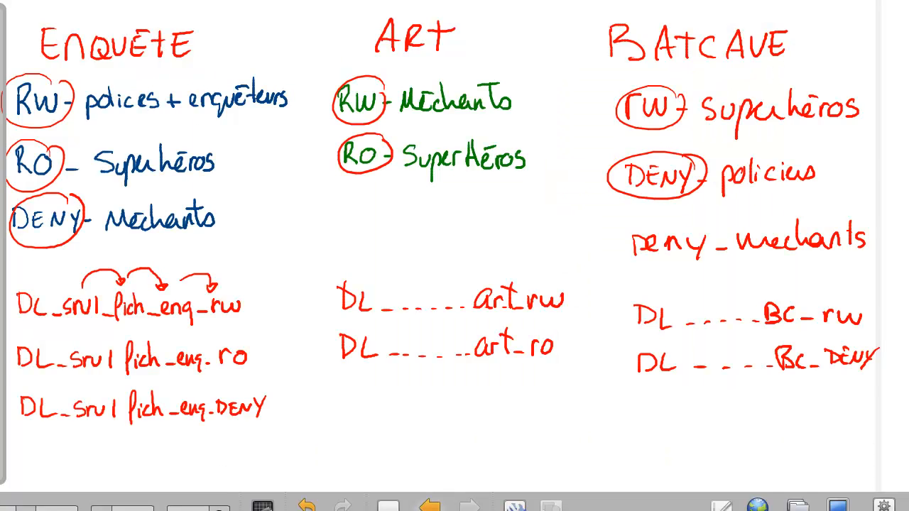
On the previous slide, highlight Extras, the offline-files test item and the (Z:) drive in yellow.
key("Page_Up")
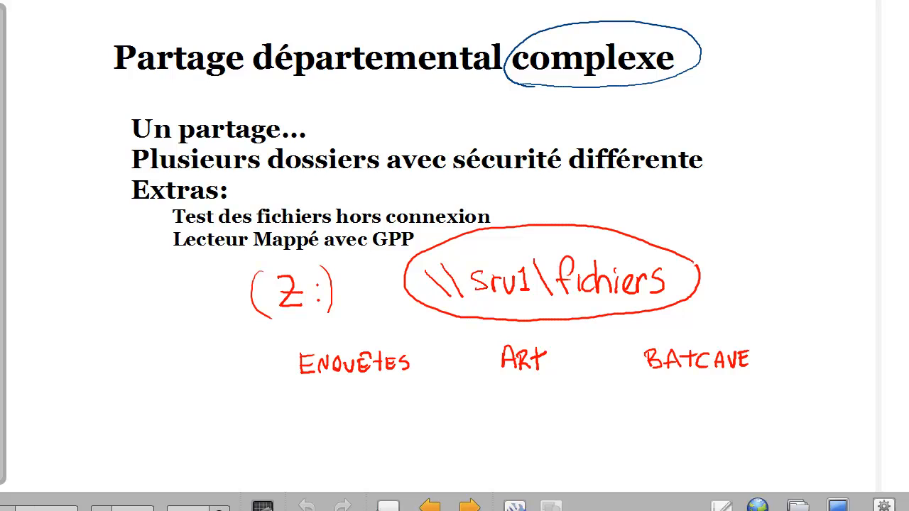
mouse_move(217, 184)
left_mouse_down()
mouse_move(208, 214)
mouse_move(213, 176)
left_mouse_up()
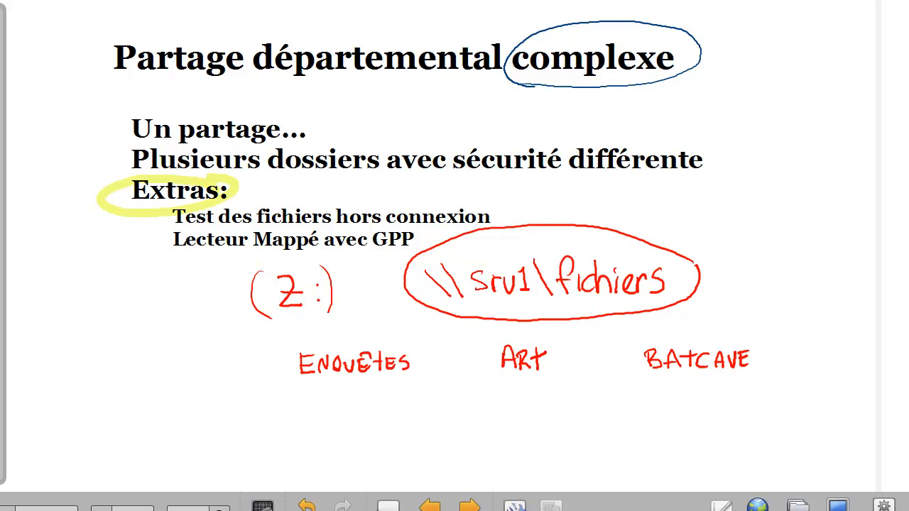
mouse_move(177, 218)
left_mouse_down()
mouse_move(128, 226)
mouse_move(121, 257)
left_mouse_up()
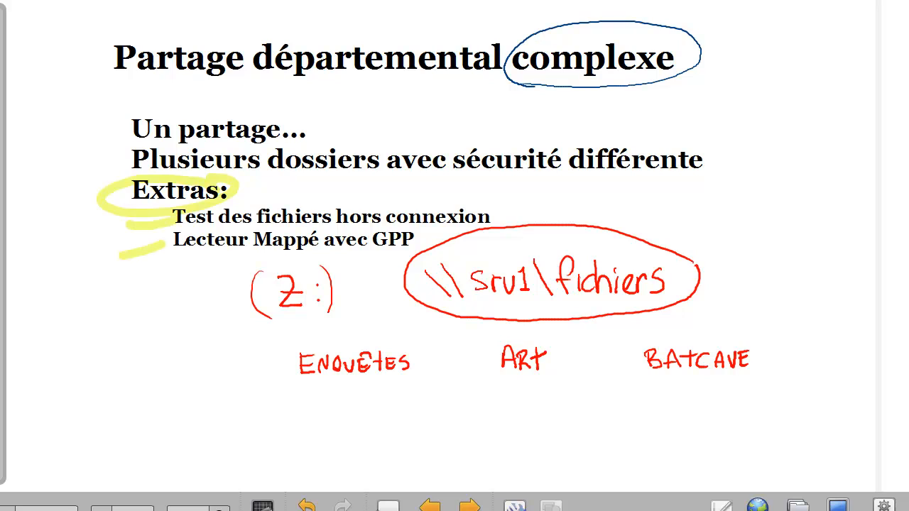
mouse_move(312, 253)
left_mouse_down()
mouse_move(318, 284)
mouse_move(267, 262)
left_mouse_up()
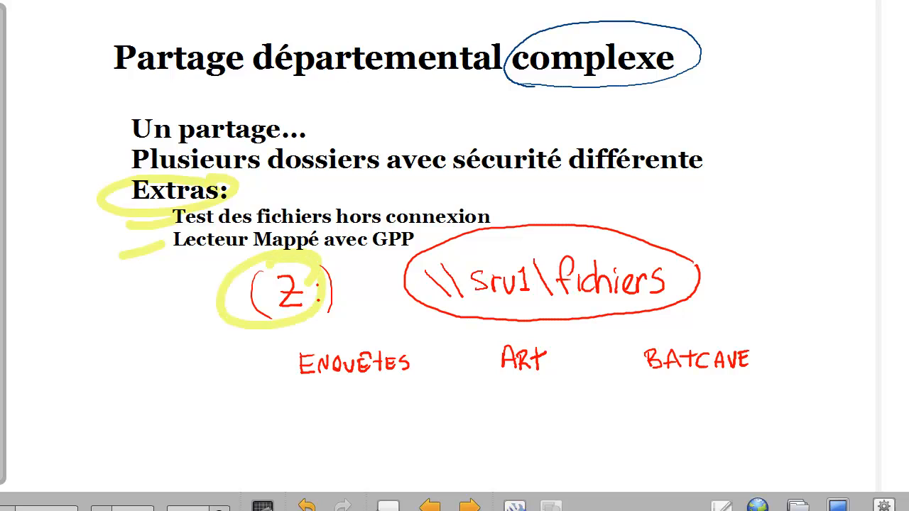
left_click_drag(496, 213, 547, 199)
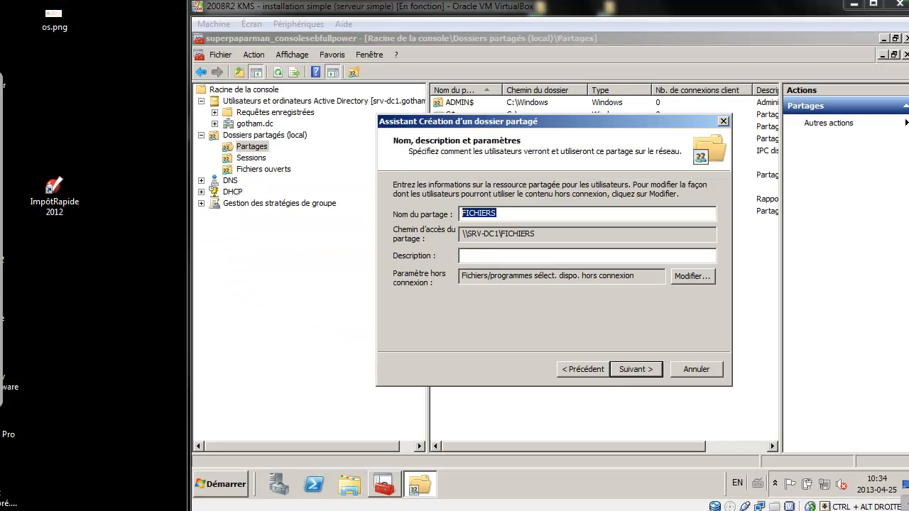
Make all files opened from the share automatically available offline.
left_click(693, 276)
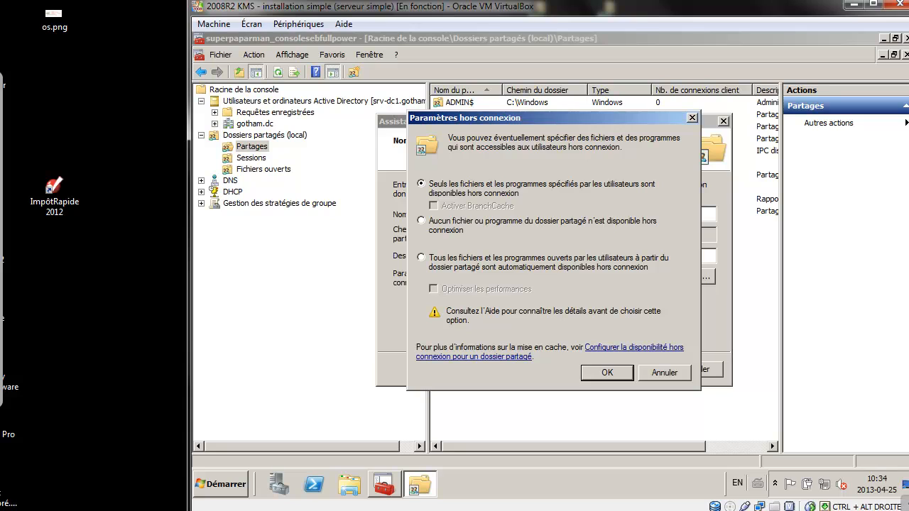
left_click(421, 258)
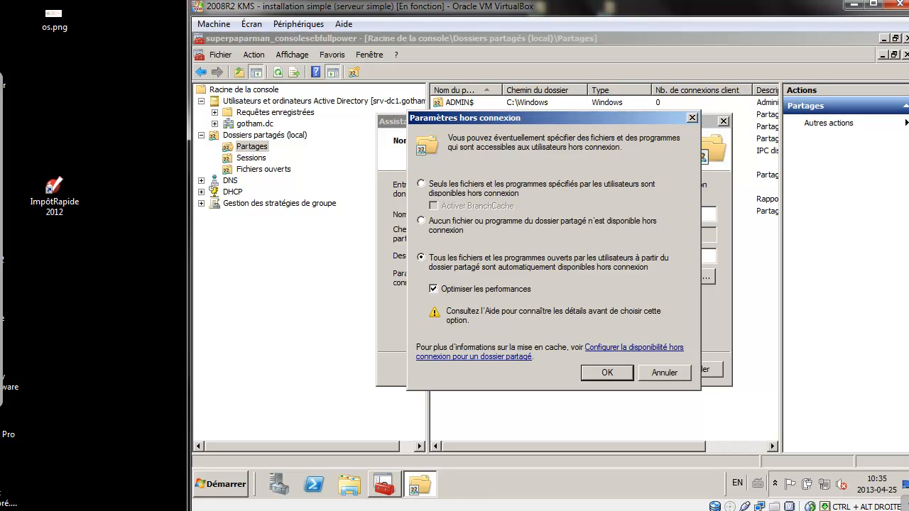
key("Return")
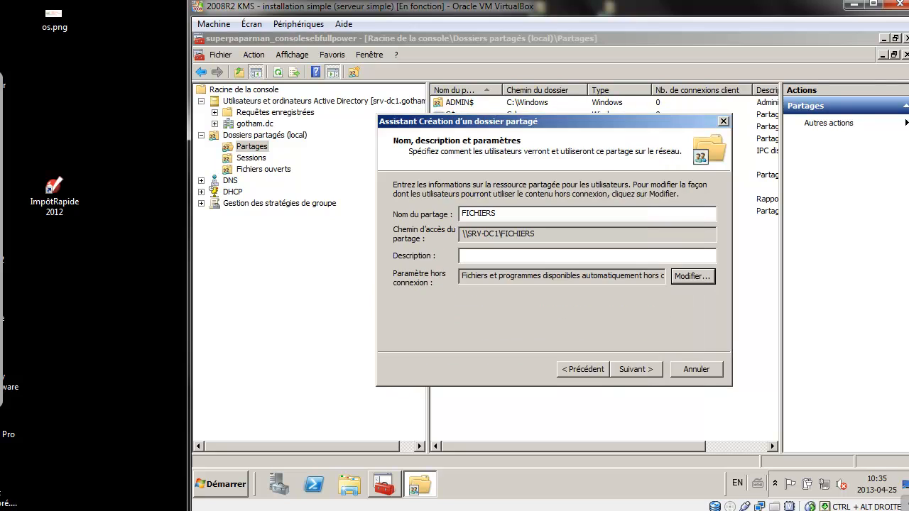
Enter the share description 'Tous les fichiers de GOTHAM' and continue.
left_click(587, 256)
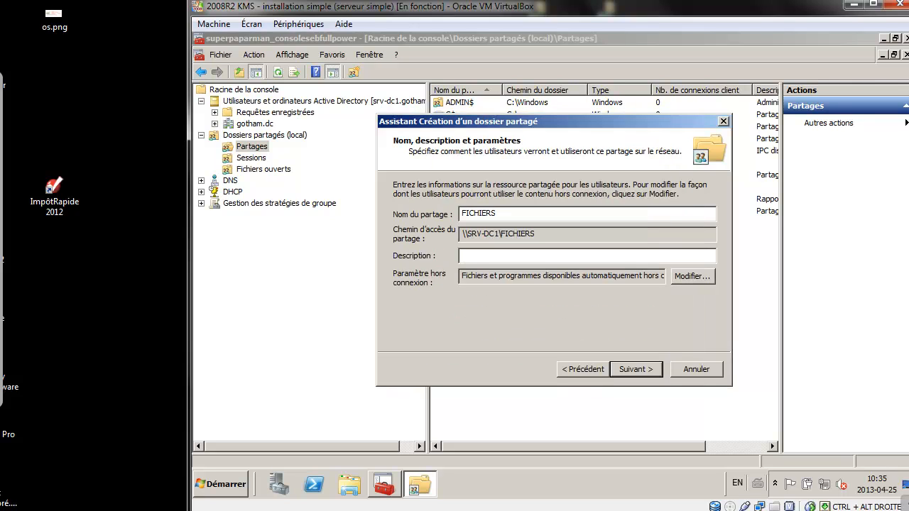
type("Tous les fichiers de G")
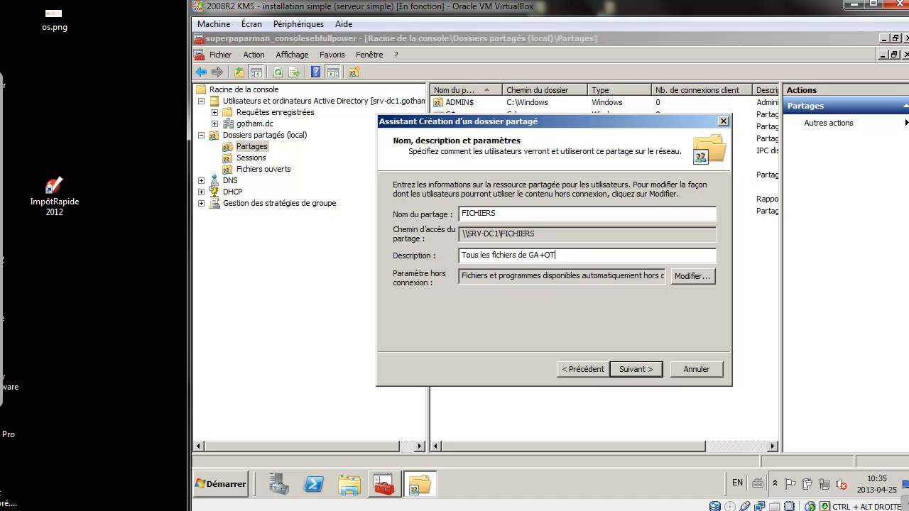
type("OTHAM")
key("Return")
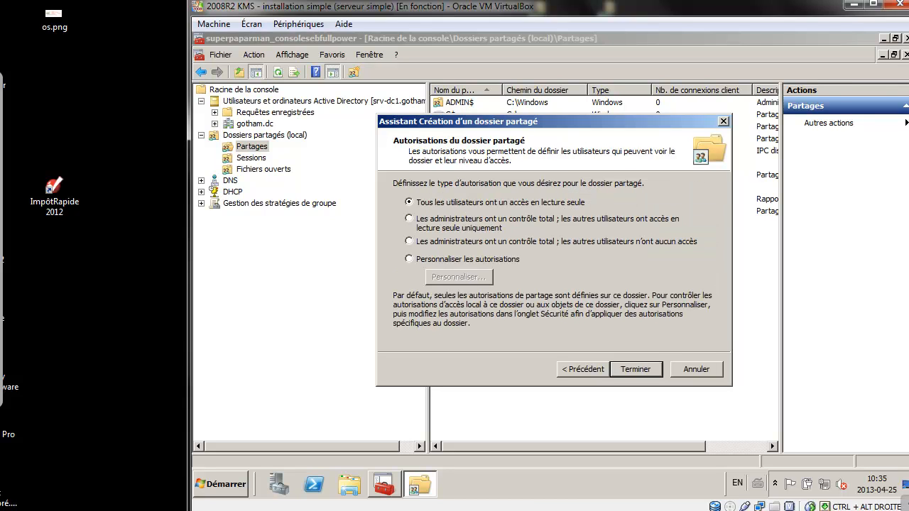
Use custom share permissions, adding the Utilisateurs group with Modify allowed.
left_click(410, 259)
left_click(459, 277)
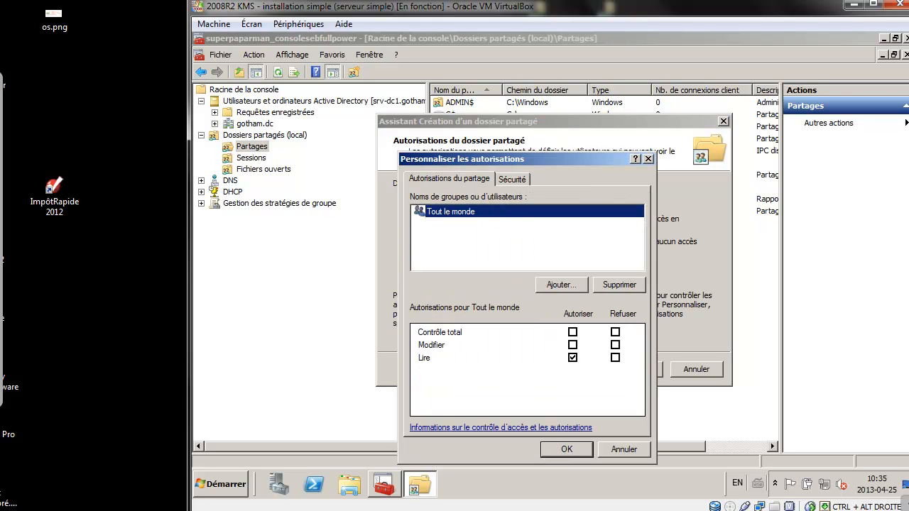
left_click(561, 285)
type("uti")
key("Return")
left_click(380, 289)
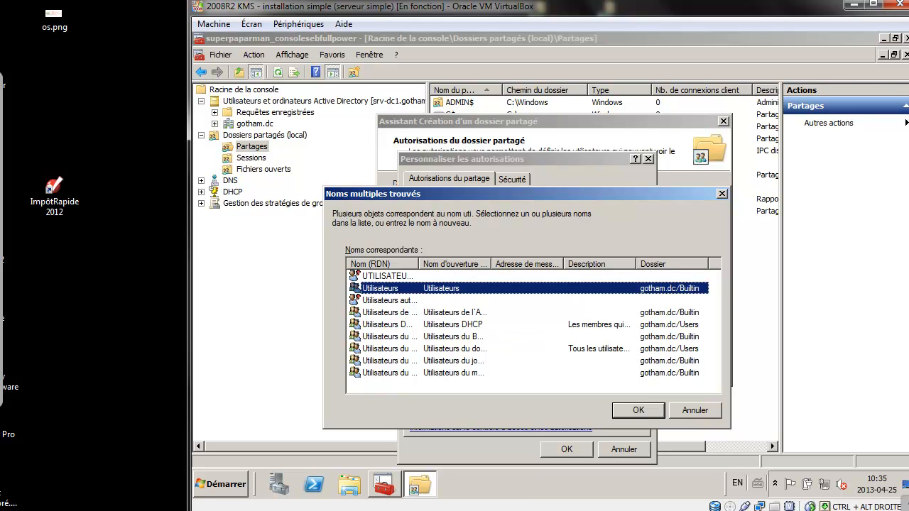
key("Return")
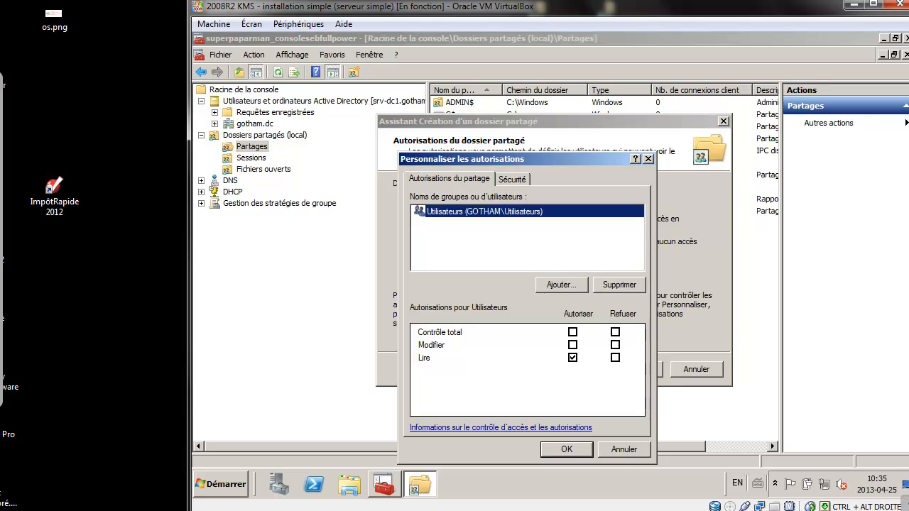
left_click(573, 345)
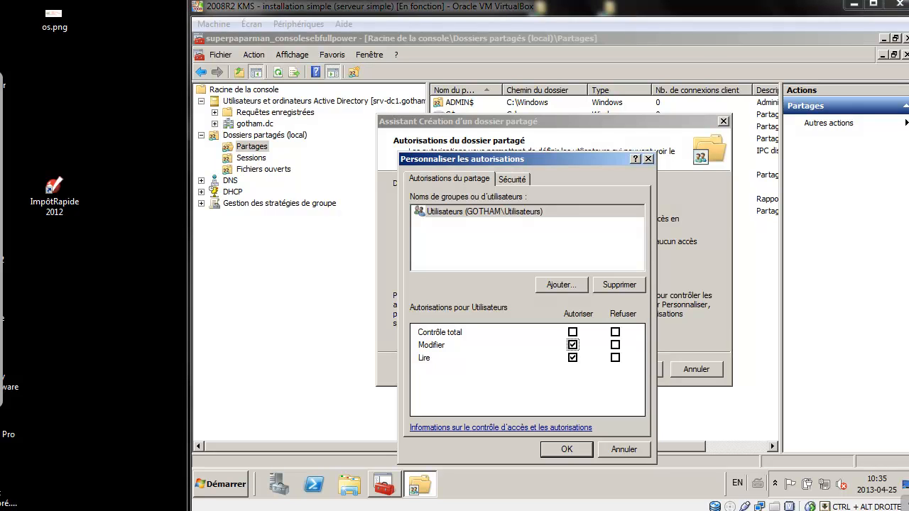
Draw red explanatory strokes over the permissions dialog toward Utilisateurs and the permission list.
mouse_move(270, 68)
left_mouse_down()
mouse_move(310, 125)
mouse_move(346, 218)
left_mouse_up()
left_click_drag(720, 69, 561, 222)
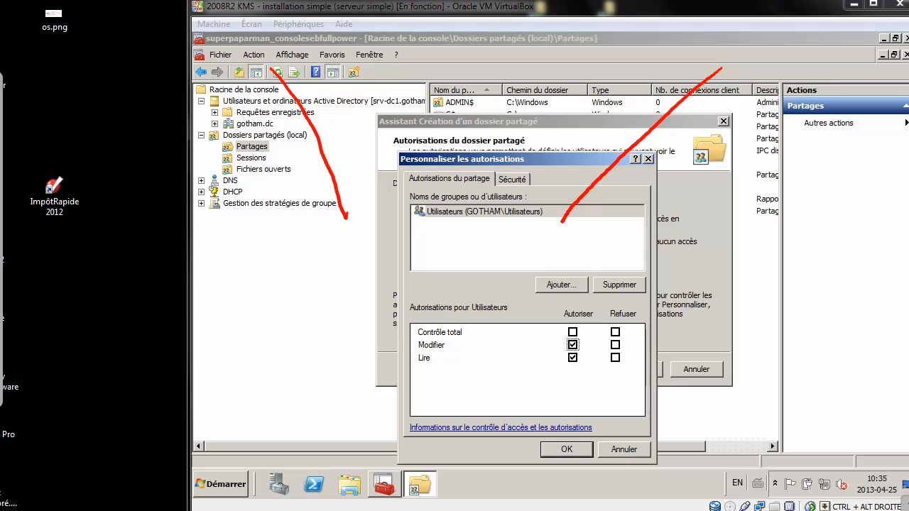
left_click_drag(346, 218, 393, 293)
left_click_drag(561, 222, 494, 304)
left_click_drag(395, 293, 321, 385)
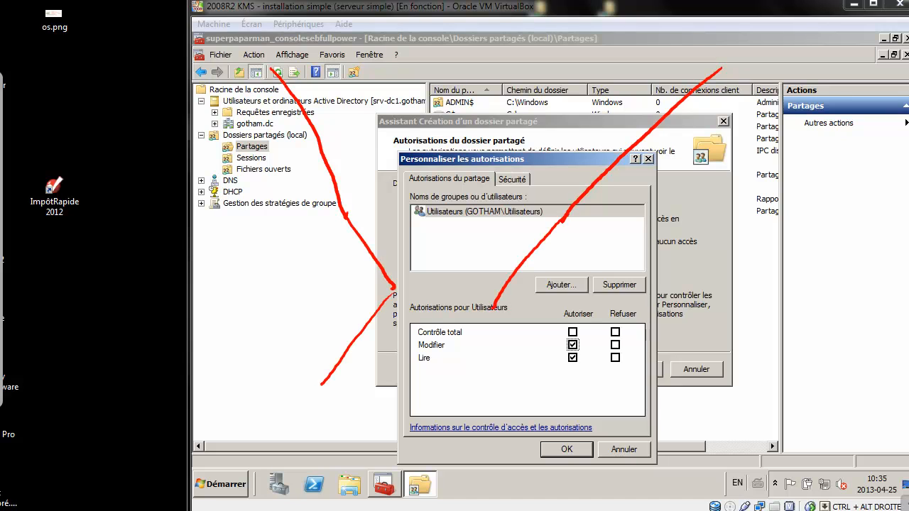
left_click_drag(412, 317, 341, 398)
mouse_move(415, 324)
left_mouse_down()
mouse_move(410, 413)
mouse_move(439, 416)
left_mouse_up()
left_click_drag(490, 311, 528, 391)
mouse_move(455, 328)
left_mouse_down()
mouse_move(491, 397)
mouse_move(494, 428)
mouse_move(459, 331)
mouse_move(435, 361)
left_mouse_up()
mouse_move(395, 309)
left_mouse_down()
mouse_move(369, 344)
mouse_move(402, 347)
left_mouse_up()
left_click_drag(485, 324, 502, 354)
left_click_drag(415, 89, 416, 139)
mouse_move(401, 80)
left_mouse_down()
mouse_move(389, 113)
mouse_move(410, 119)
left_mouse_up()
Annotate with RW and ro notes and an arrow to Utilisateurs, crossing out and circling parts.
left_click_drag(411, 120, 460, 138)
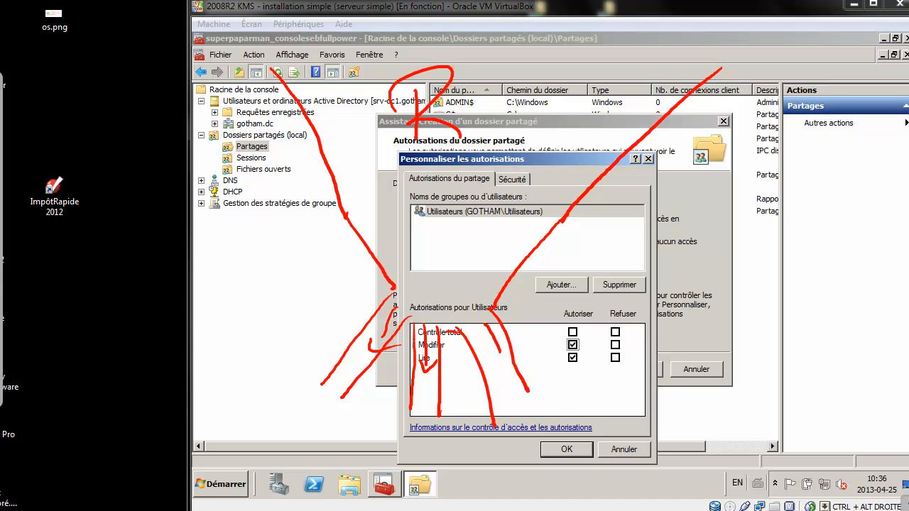
left_click_drag(473, 87, 540, 134)
left_click_drag(459, 155, 447, 260)
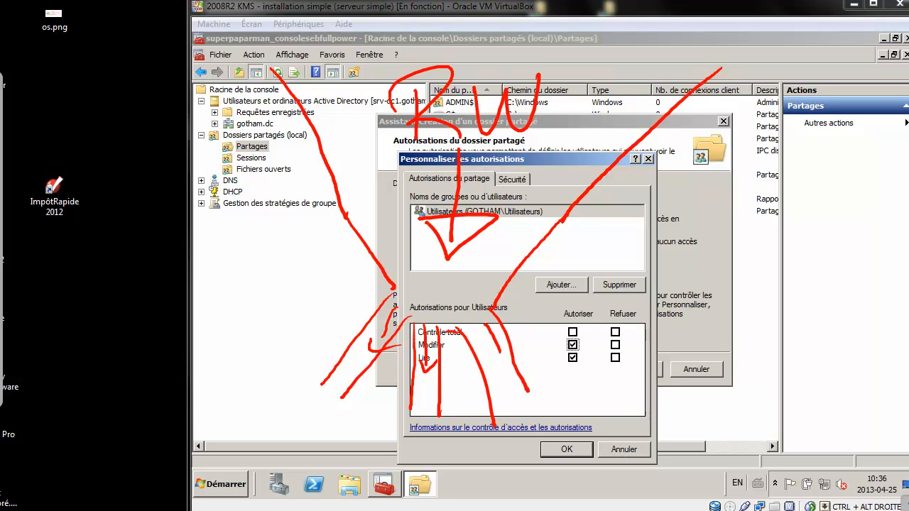
left_click_drag(385, 333, 333, 379)
mouse_move(328, 304)
left_mouse_down()
mouse_move(421, 415)
mouse_move(432, 389)
left_mouse_up()
left_click_drag(442, 388, 441, 389)
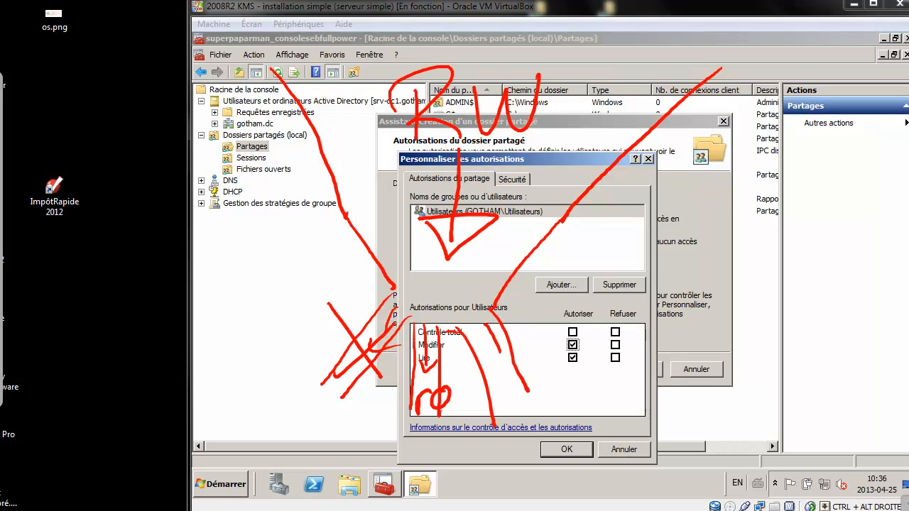
left_click_drag(503, 385, 547, 384)
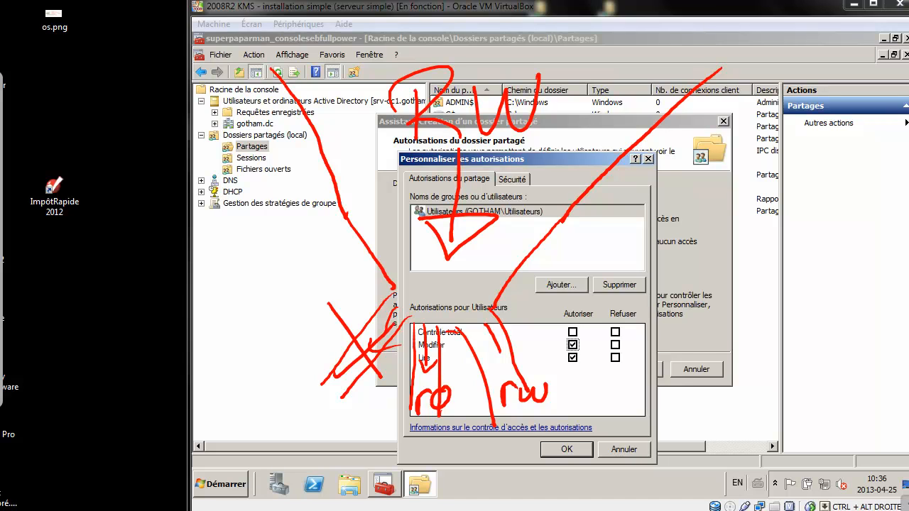
mouse_move(477, 54)
left_mouse_down()
mouse_move(479, 73)
mouse_move(493, 52)
left_mouse_up()
left_click_drag(509, 54, 506, 54)
left_click_drag(526, 361, 560, 377)
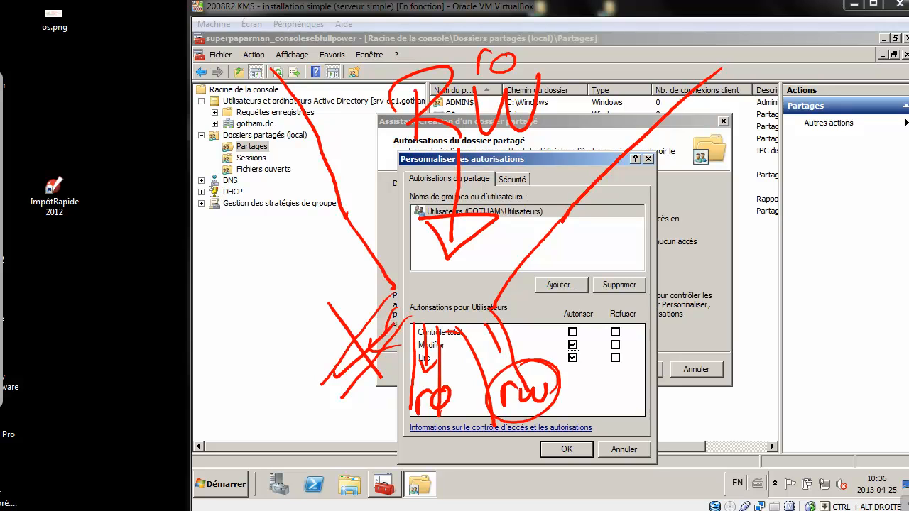
mouse_move(540, 74)
left_mouse_down()
mouse_move(550, 144)
mouse_move(534, 151)
mouse_move(533, 54)
left_mouse_up()
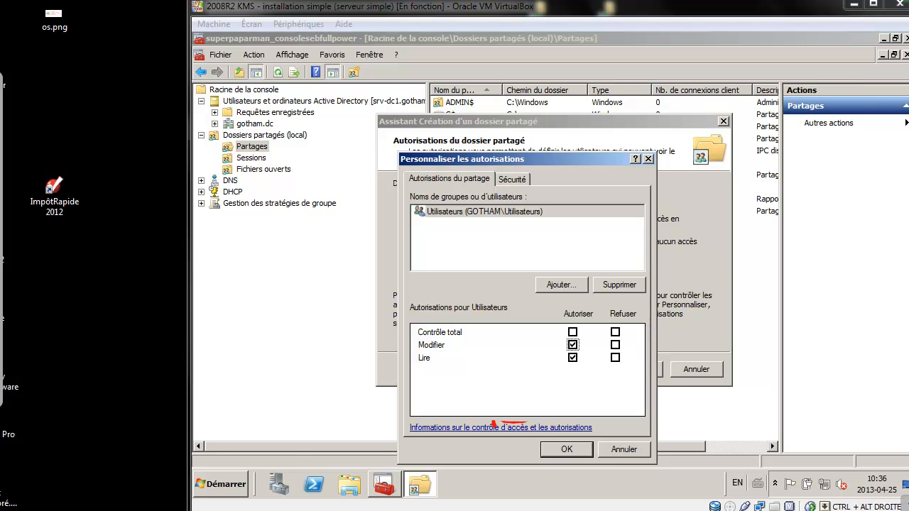
Add Administrateurs to the FICHIERS share with Full Control, then view the Security tab.
left_click(561, 284)
type("admin")
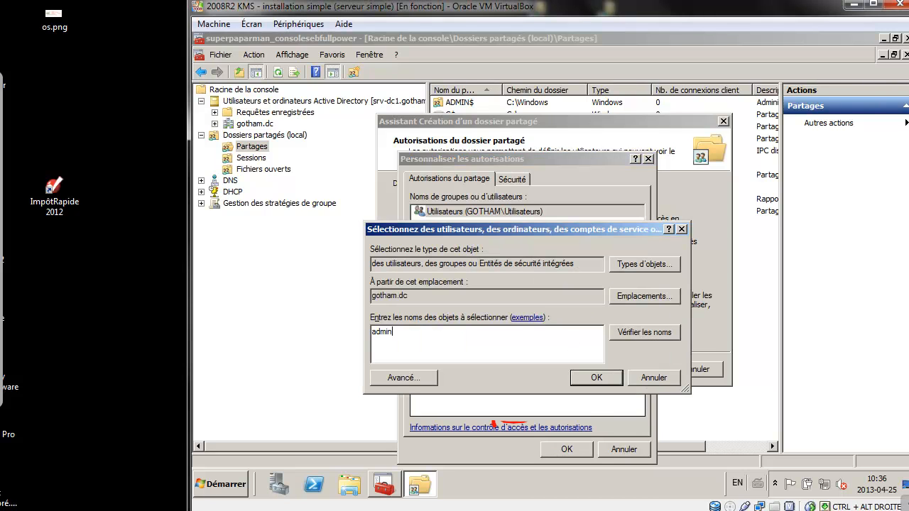
key("Return")
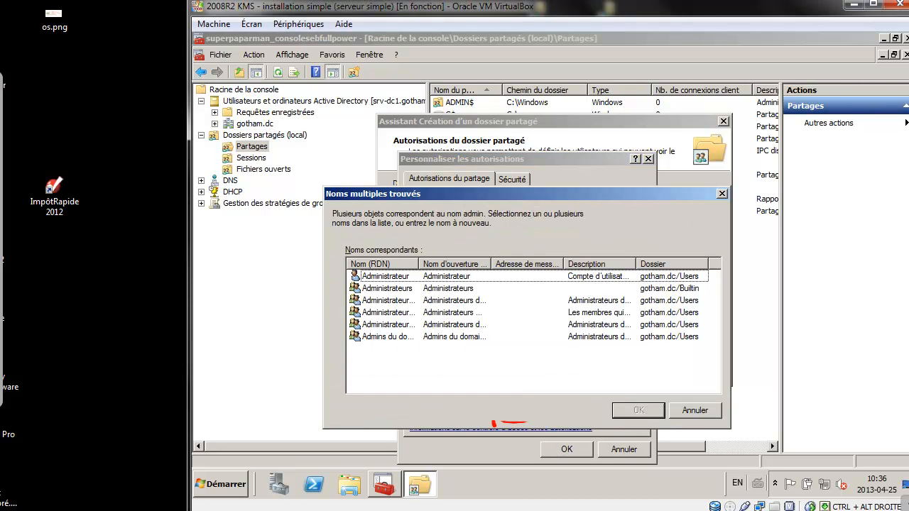
double_click(448, 289)
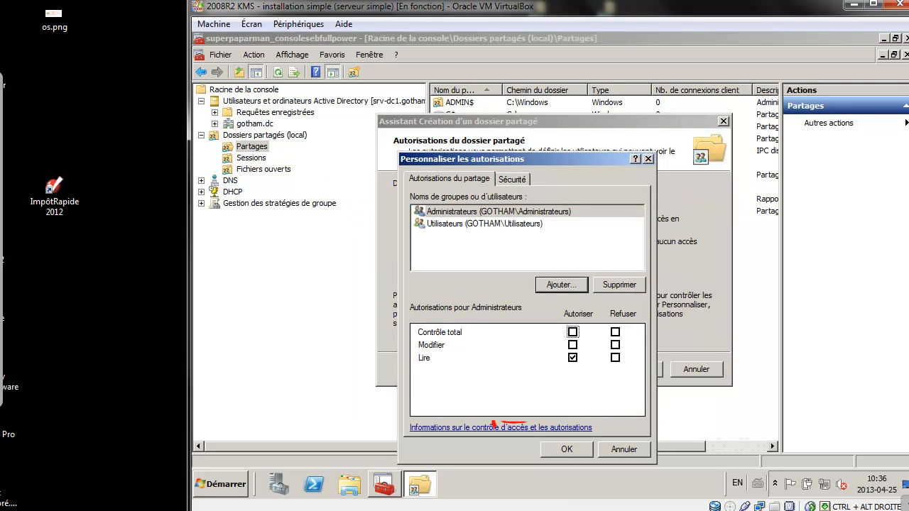
left_click(572, 332)
left_click(512, 179)
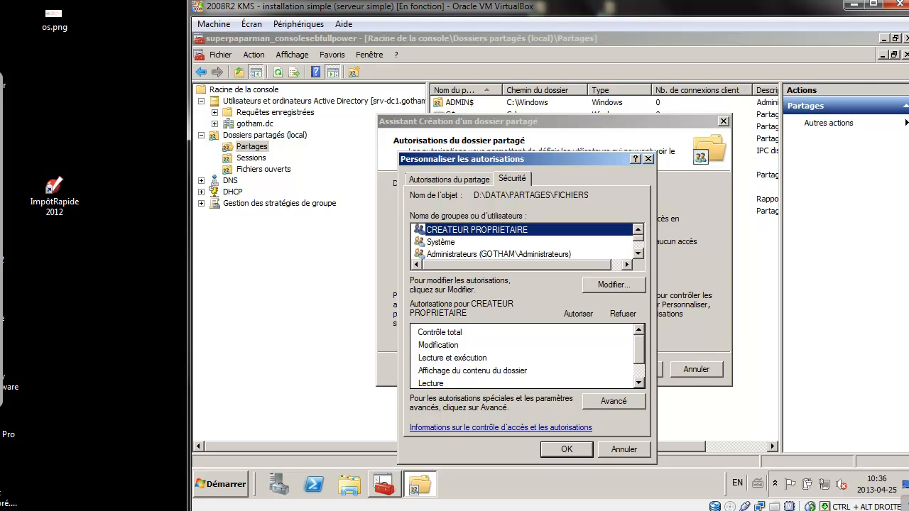
scroll(522, 243, "down", 1)
left_click(484, 242)
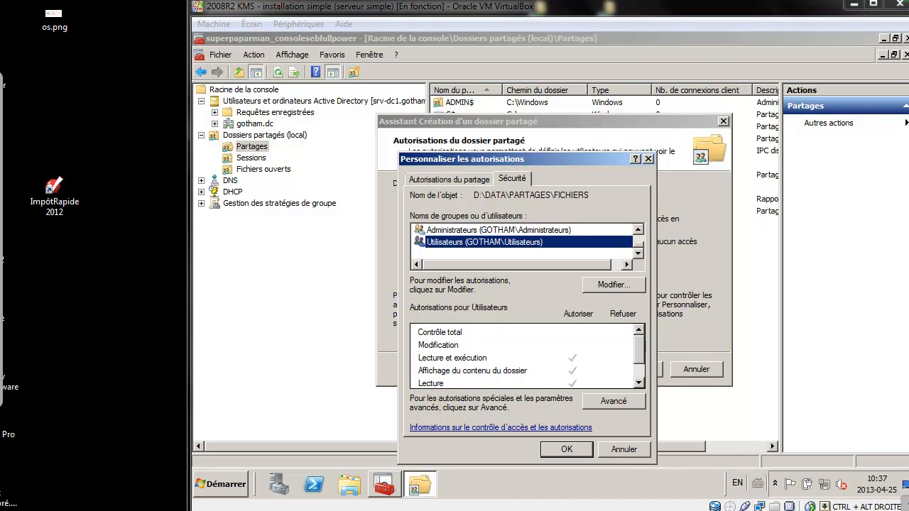
mouse_move(321, 56)
left_mouse_down()
mouse_move(324, 96)
mouse_move(410, 30)
mouse_move(311, 29)
left_mouse_up()
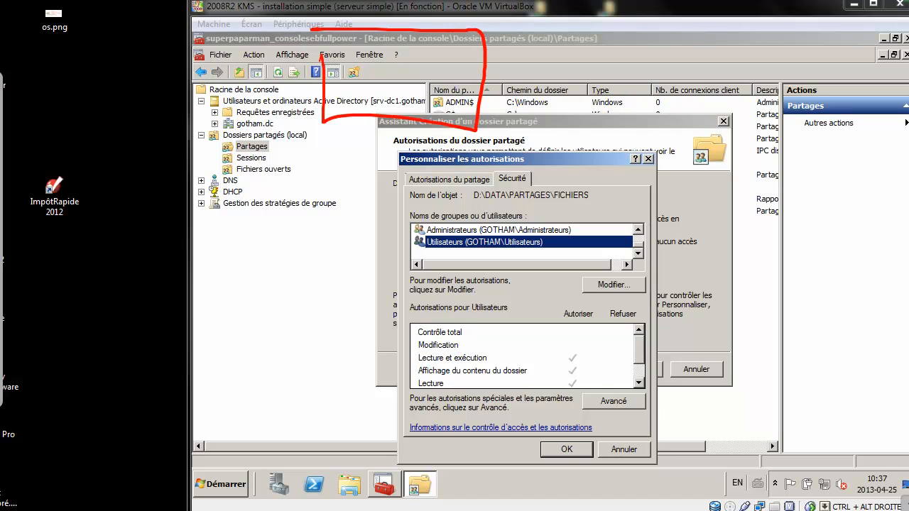
mouse_move(391, 118)
left_mouse_down()
mouse_move(155, 246)
mouse_move(131, 330)
mouse_move(123, 271)
left_mouse_up()
left_click_drag(406, 164, 404, 252)
mouse_move(385, 269)
left_mouse_down()
mouse_move(383, 305)
mouse_move(371, 304)
left_mouse_up()
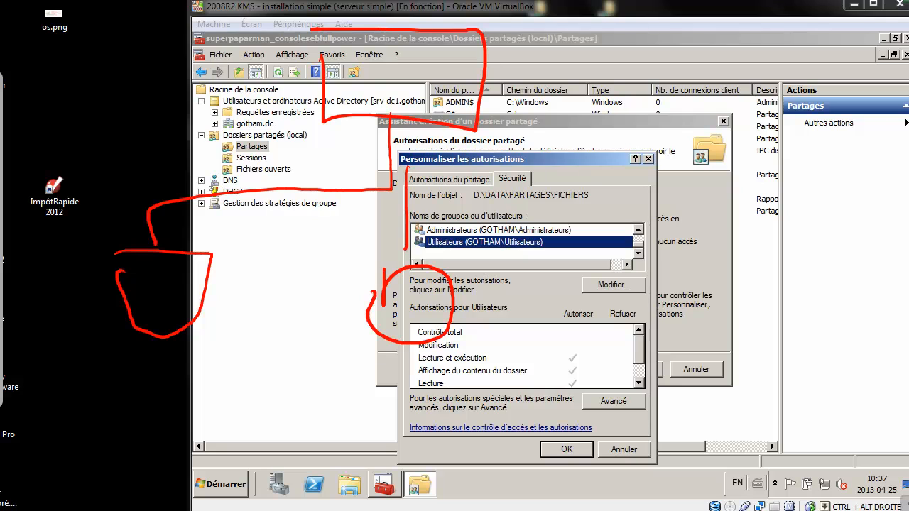
left_click_drag(140, 296, 146, 317)
left_click_drag(171, 295, 192, 312)
left_click_drag(149, 338, 154, 364)
mouse_move(185, 339)
left_mouse_down()
mouse_move(199, 361)
mouse_move(207, 353)
left_mouse_up()
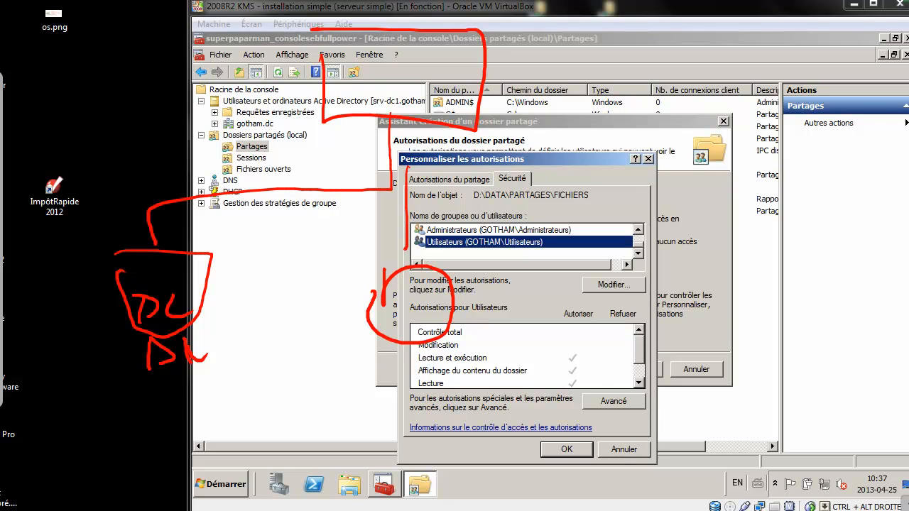
mouse_move(406, 2)
left_mouse_down()
mouse_move(399, 80)
mouse_move(430, 50)
left_mouse_up()
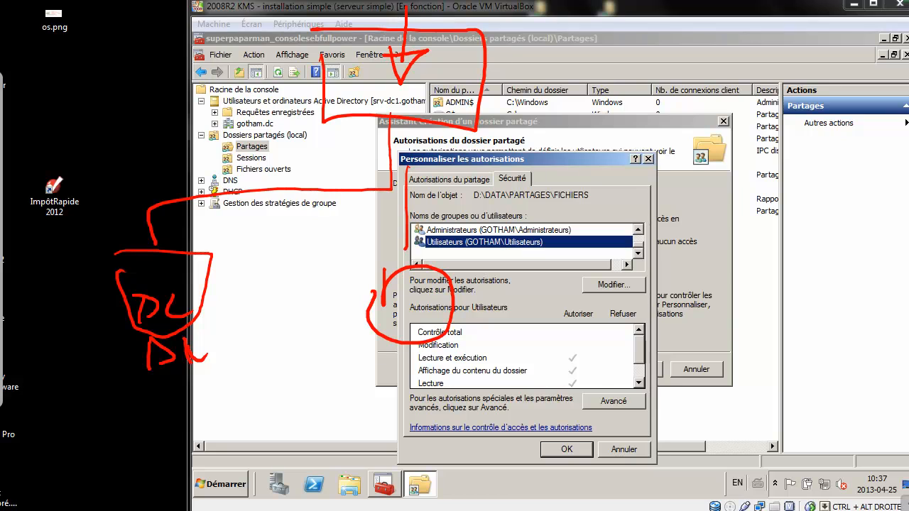
mouse_move(633, 169)
left_mouse_down()
mouse_move(200, 157)
mouse_move(106, 279)
left_mouse_up()
mouse_move(136, 233)
left_mouse_down()
mouse_move(200, 198)
mouse_move(731, 252)
left_mouse_up()
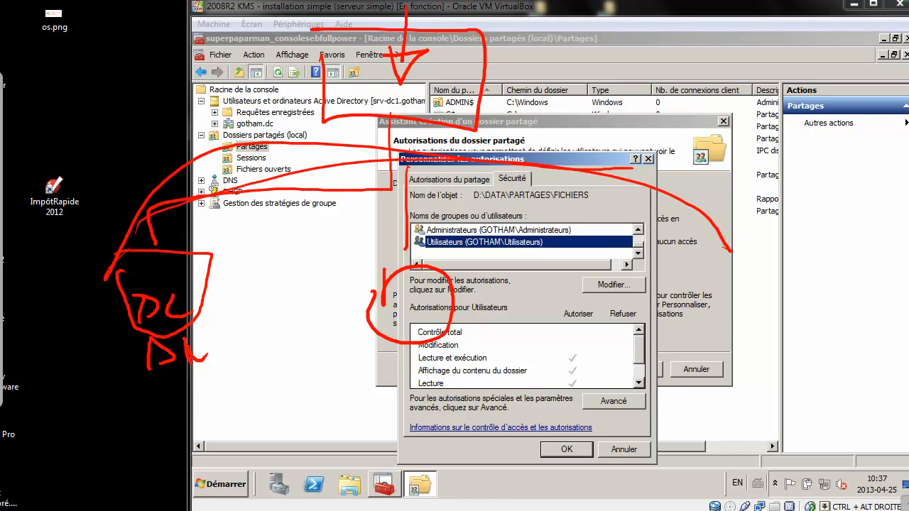
mouse_move(402, 43)
left_mouse_down()
mouse_move(497, 171)
mouse_move(720, 193)
mouse_move(234, 245)
mouse_move(167, 313)
left_mouse_up()
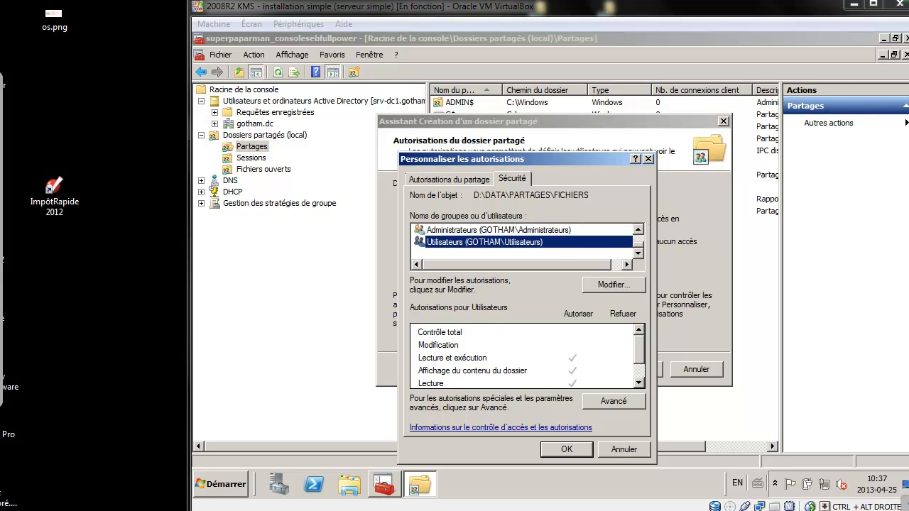
Turn off permission inheritance on FICHIERS, keeping the inherited entries as explicit ones.
key("alt+v")
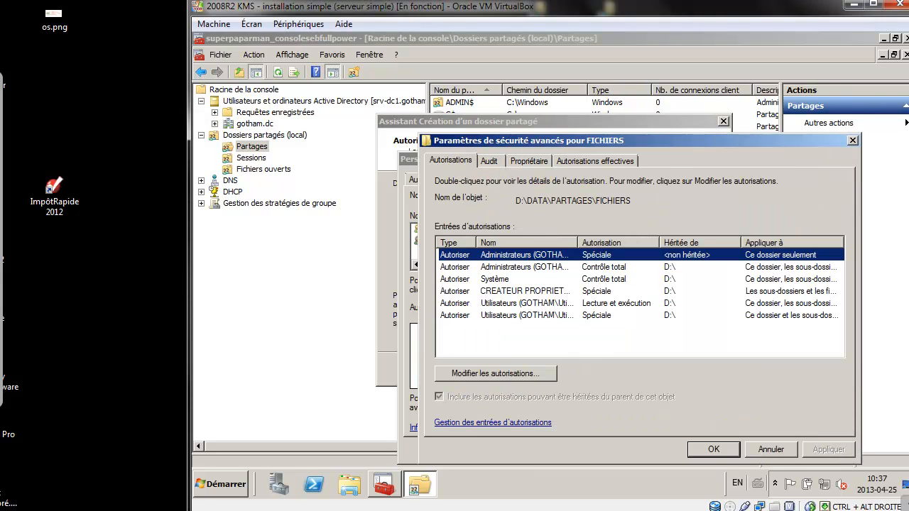
key("alt+m")
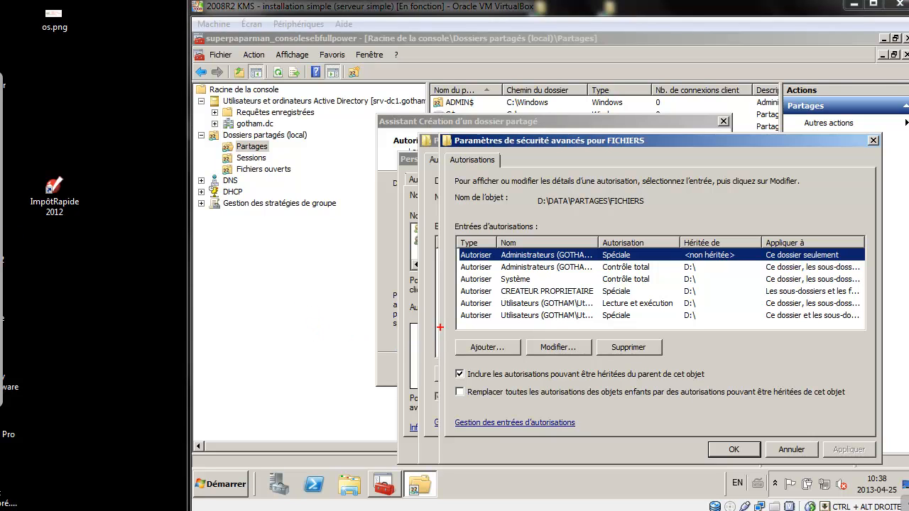
left_click_drag(416, 341, 532, 402)
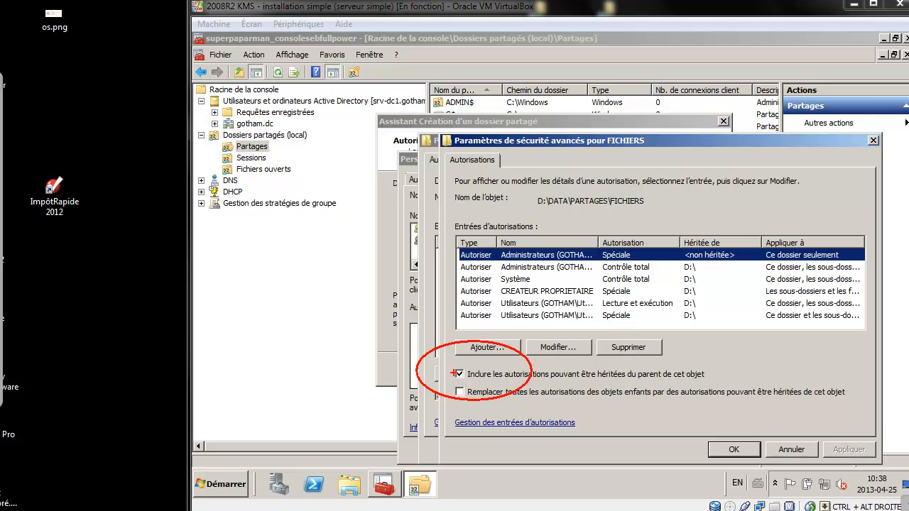
left_click(460, 374)
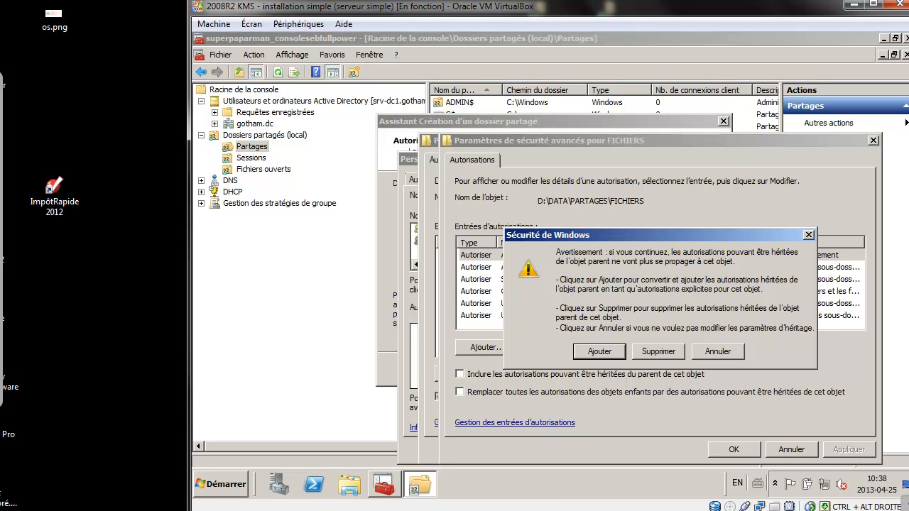
key("Return")
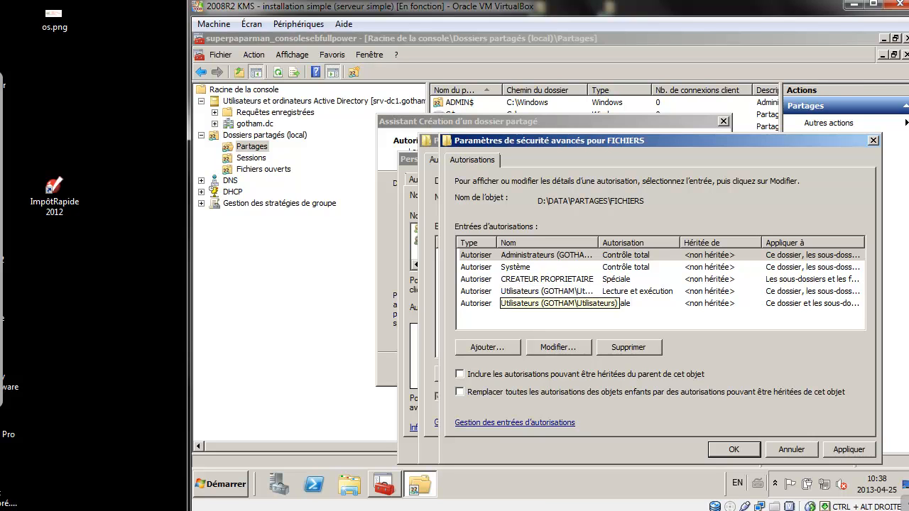
Remove the special Utilisateurs permission entry.
left_click(547, 303)
left_click(557, 348)
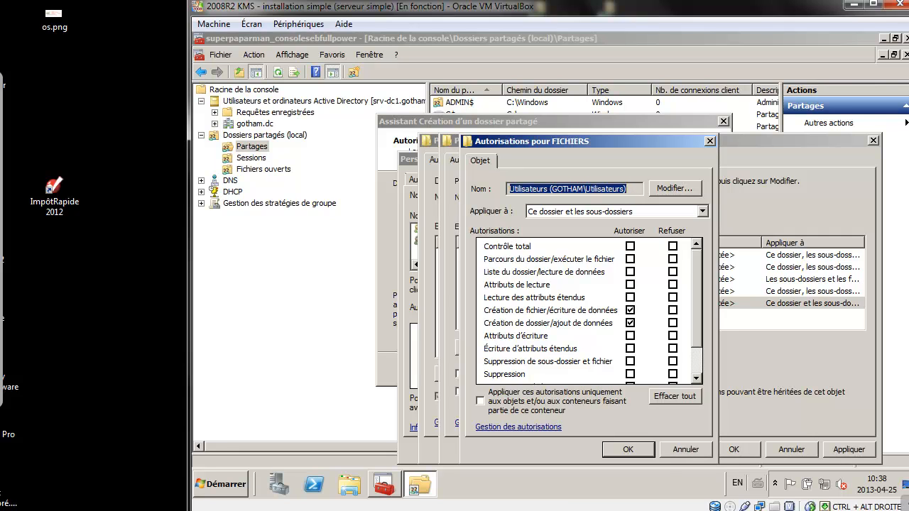
key("Return")
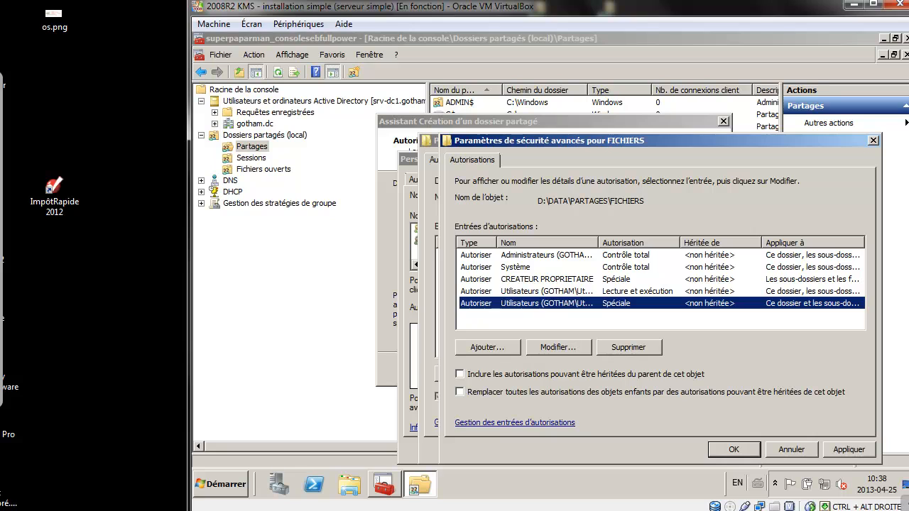
key("Return")
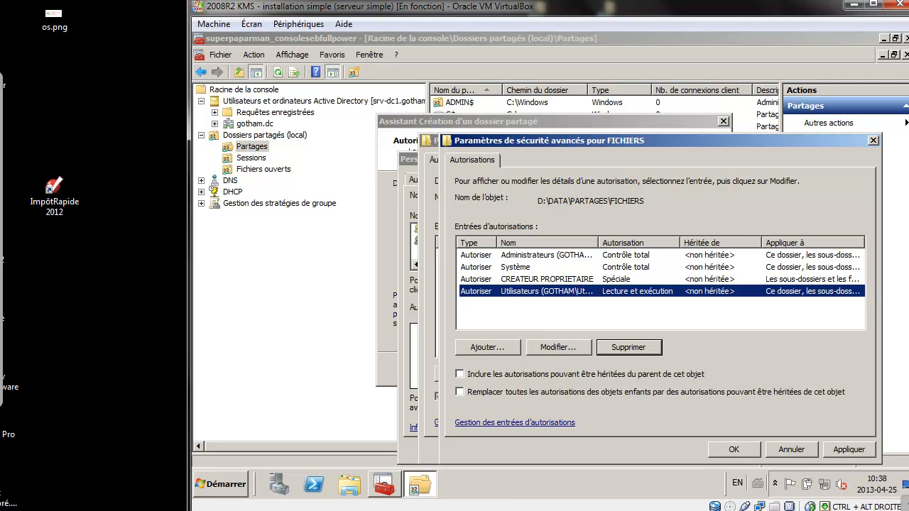
Set the remaining Utilisateurs entry to apply to 'Ce dossier seulement' and close the dialogs.
left_click(558, 347)
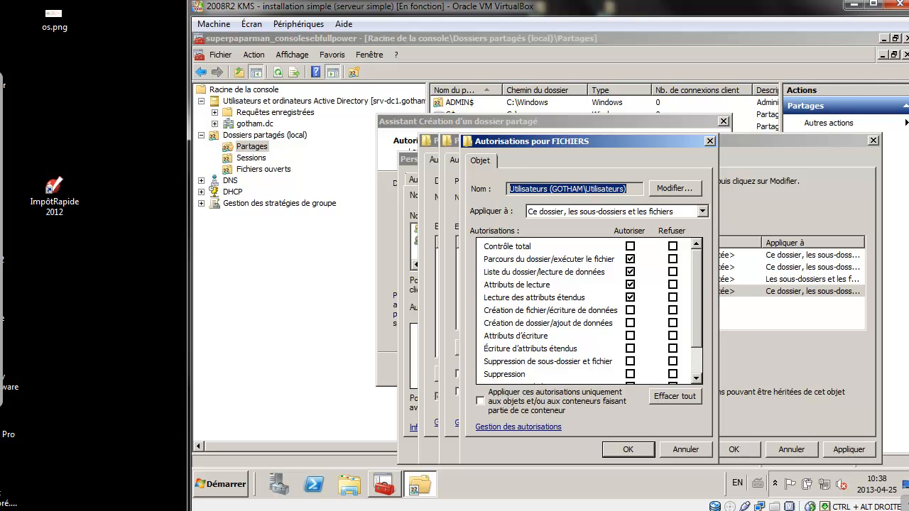
left_click(702, 212)
left_click(597, 225)
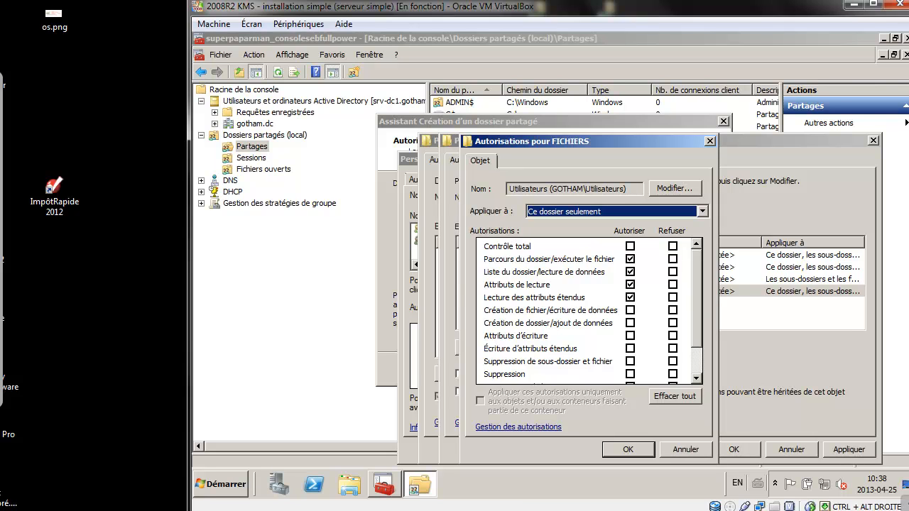
key("Return")
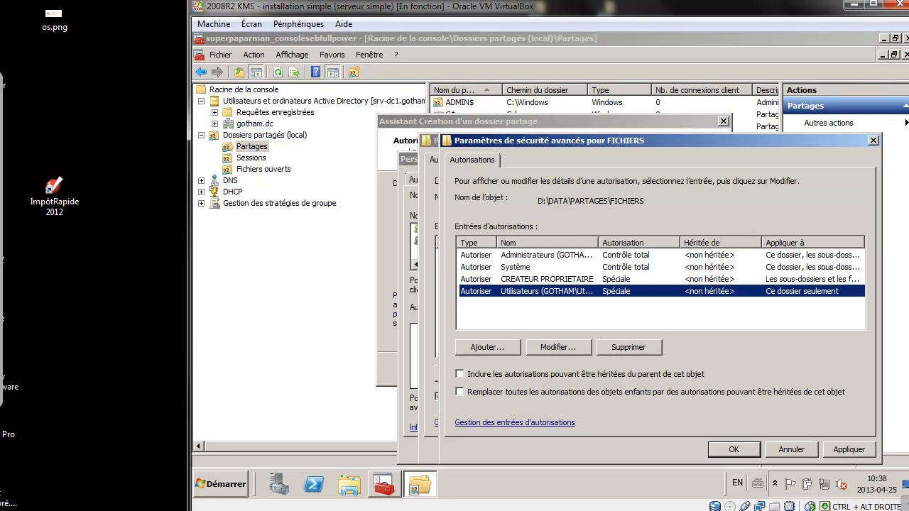
key("Return")
key("Return")
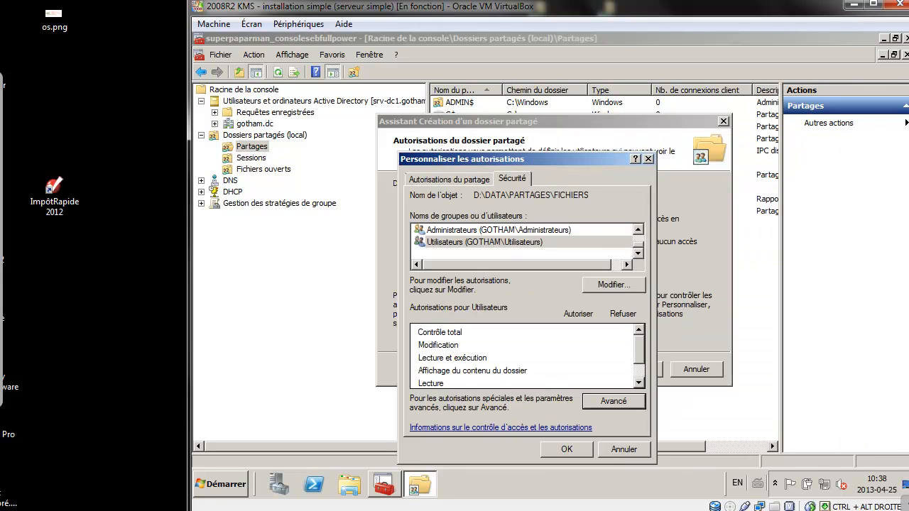
key("Return")
Finish the share wizard and browse in Explorer to D:\DATA\PARTAGES\FICHIERS.
left_click(635, 369)
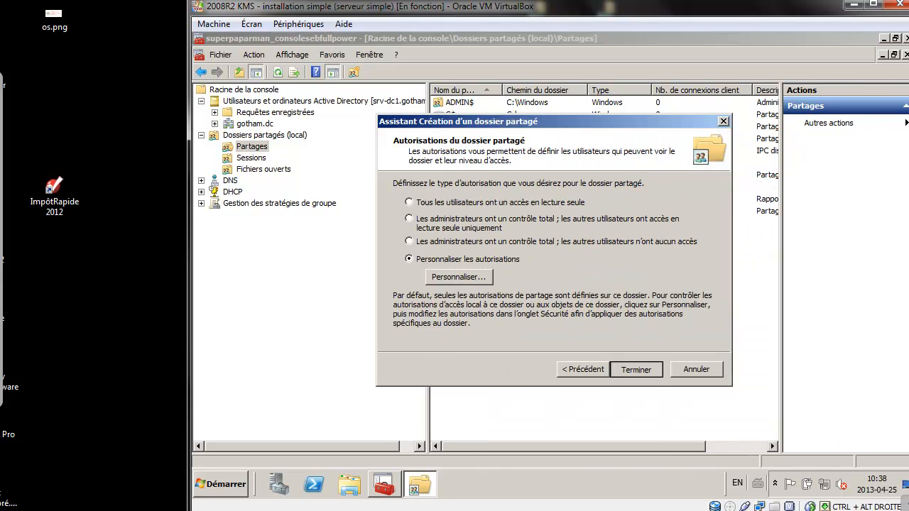
key("Return")
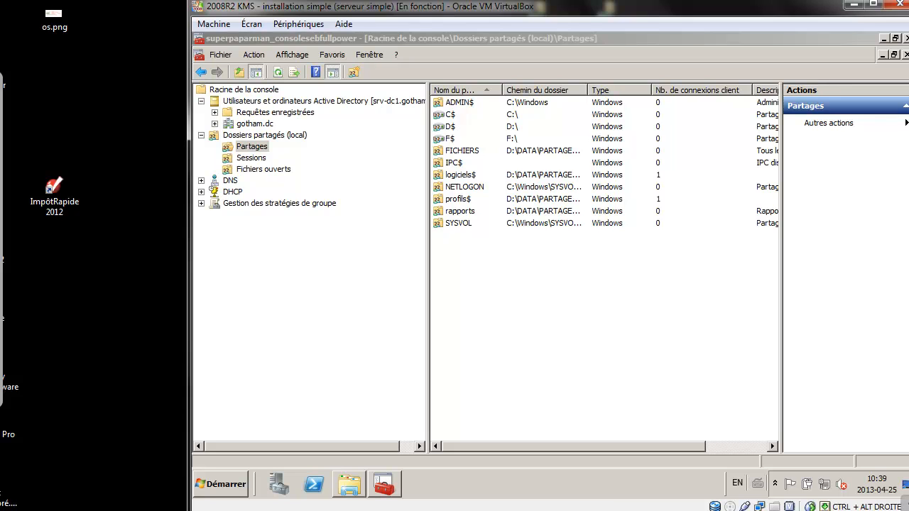
left_click(349, 484)
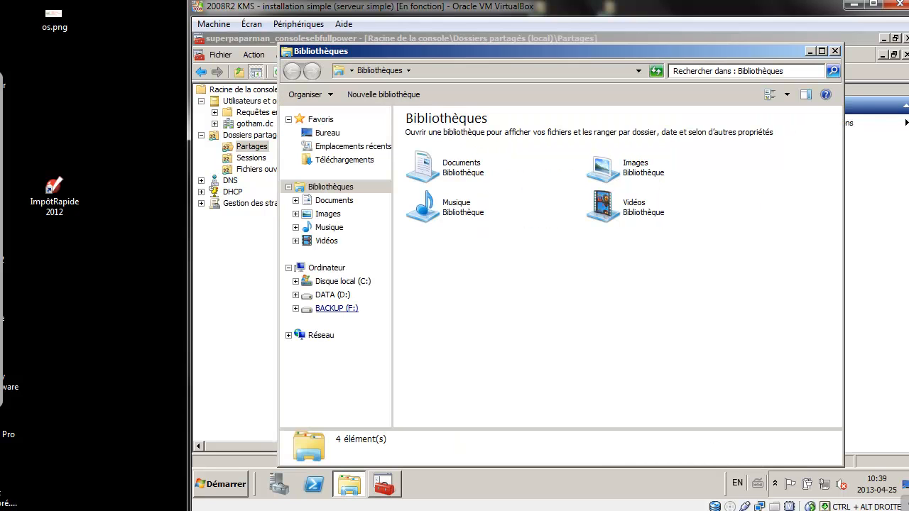
left_click(332, 295)
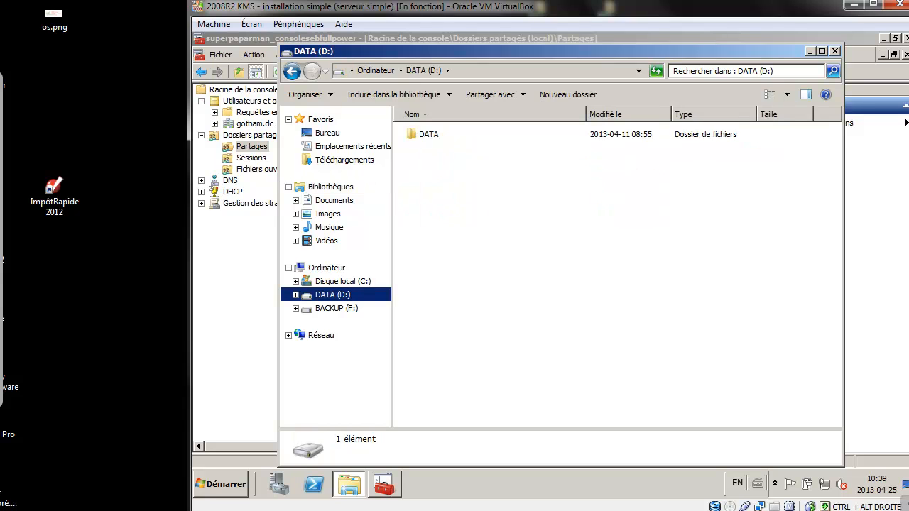
double_click(429, 134)
double_click(433, 134)
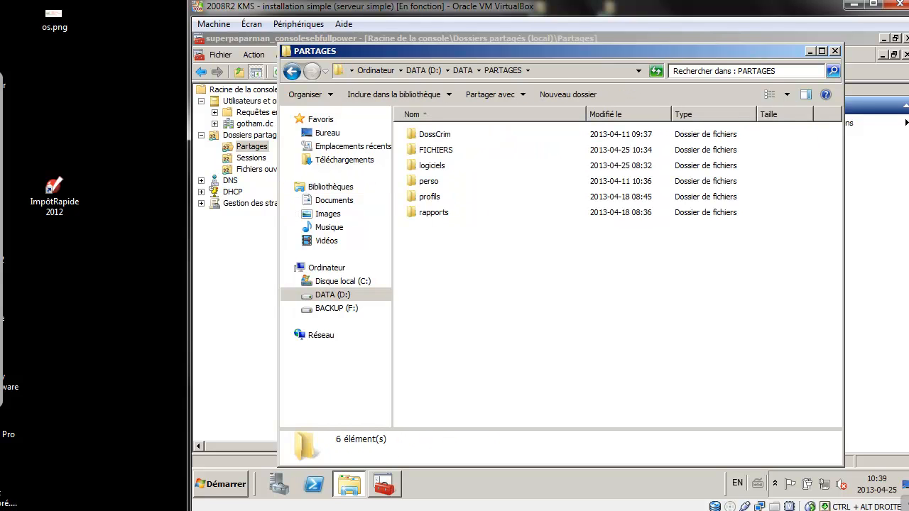
double_click(434, 150)
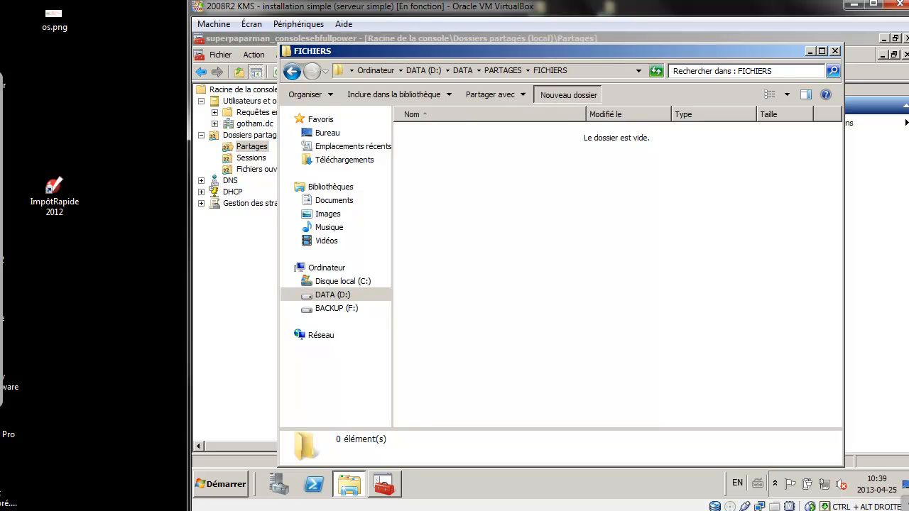
Create the subfolders Enquetes, Arts and BatCave inside FICHIERS.
left_click(568, 95)
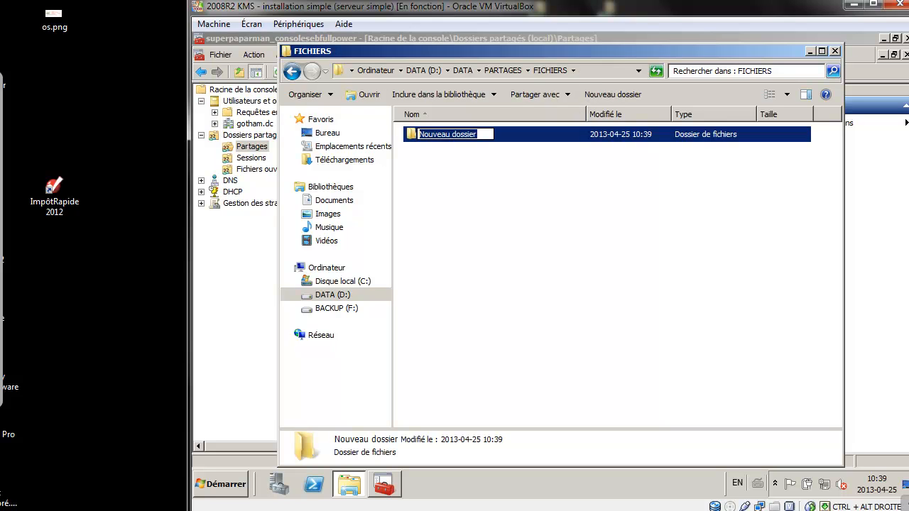
type("Enquetes")
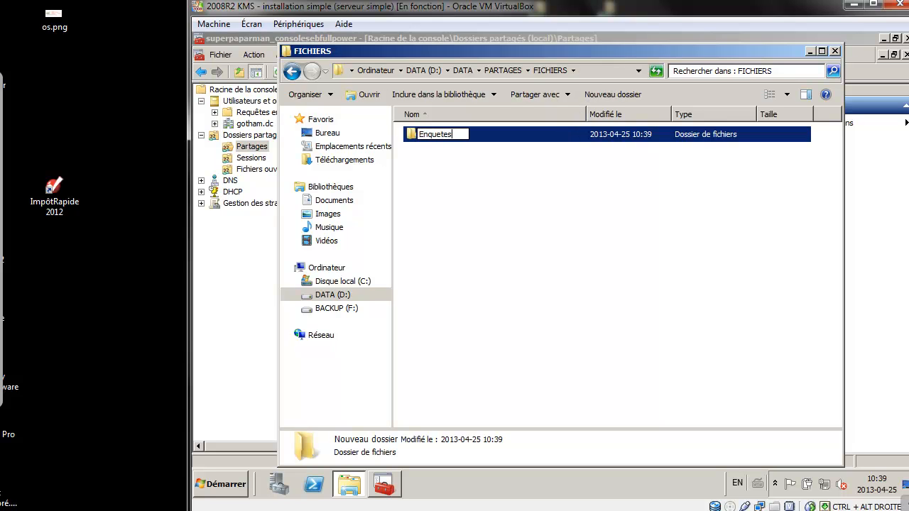
key("Return")
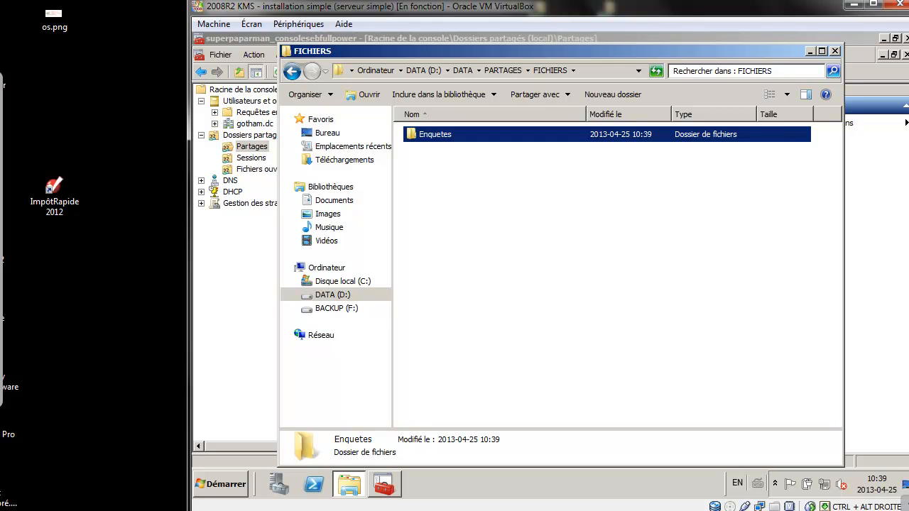
left_click(614, 95)
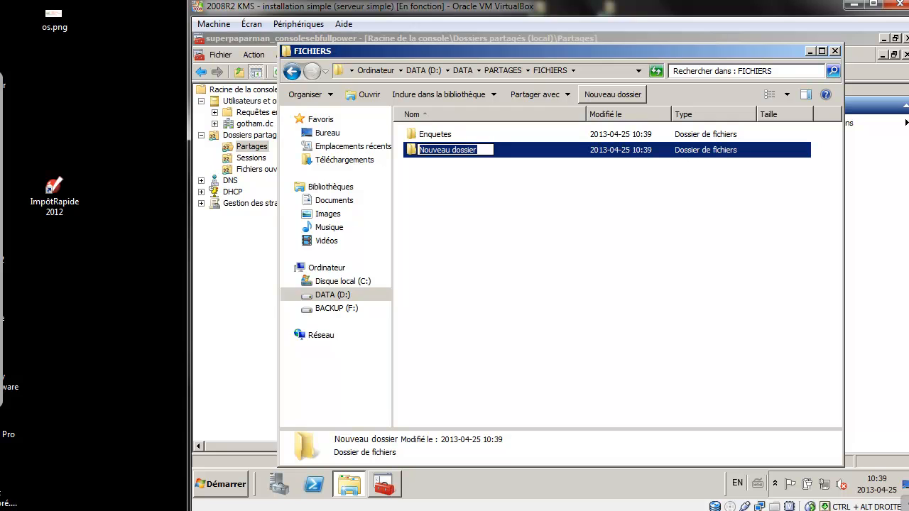
type("Arts")
key("Return")
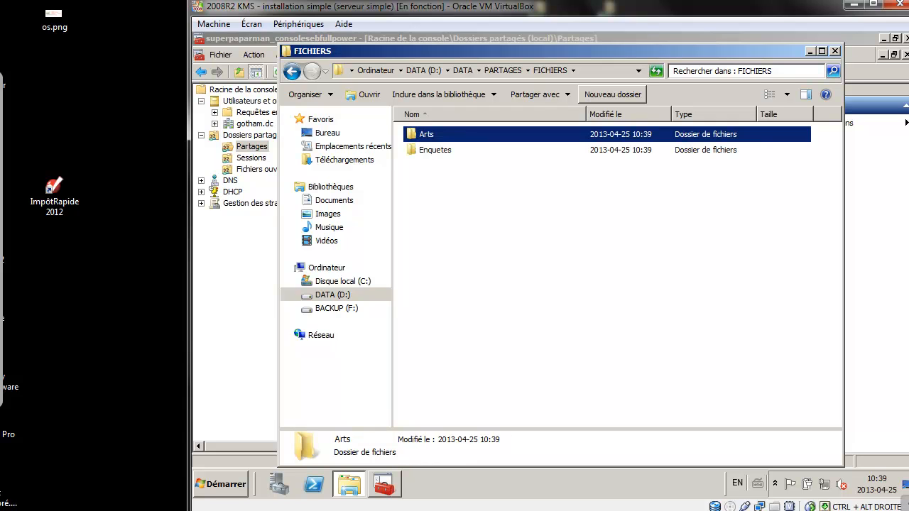
key("ctrl+shift+n")
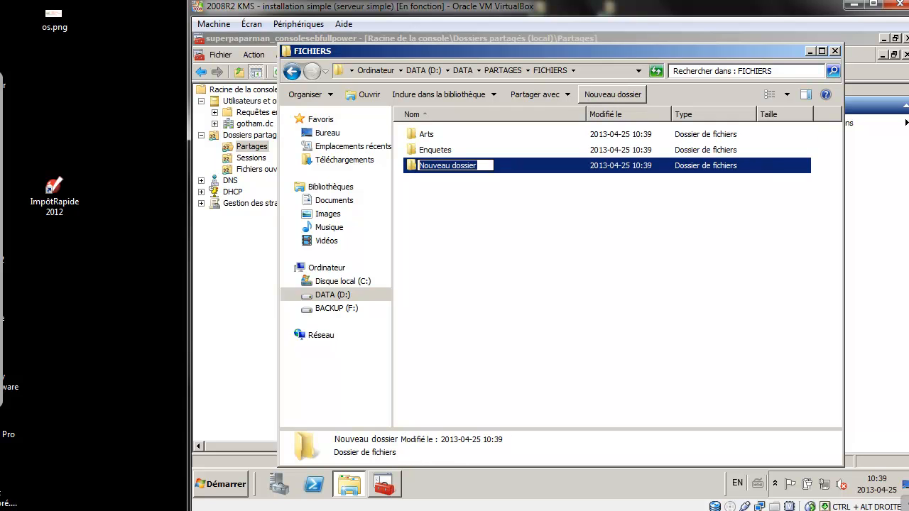
type("BatCav")
key("BackSpace")
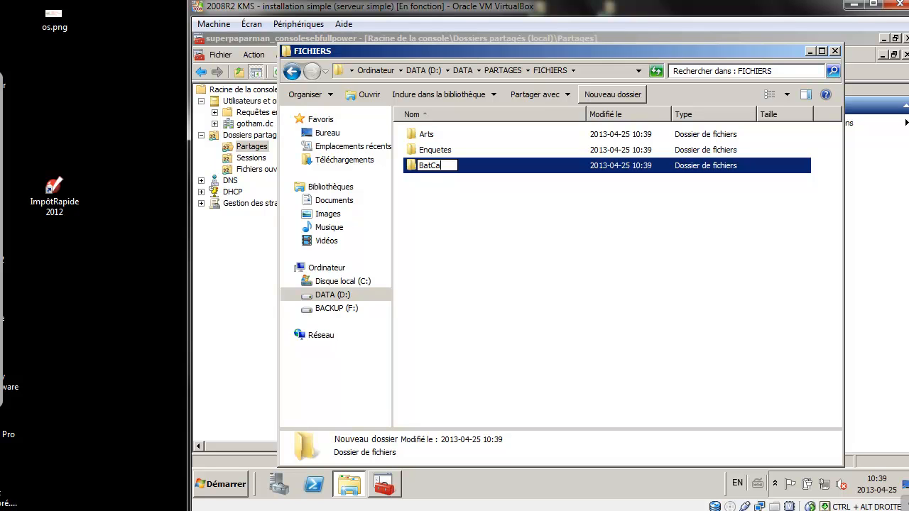
type("ve")
key("Return")
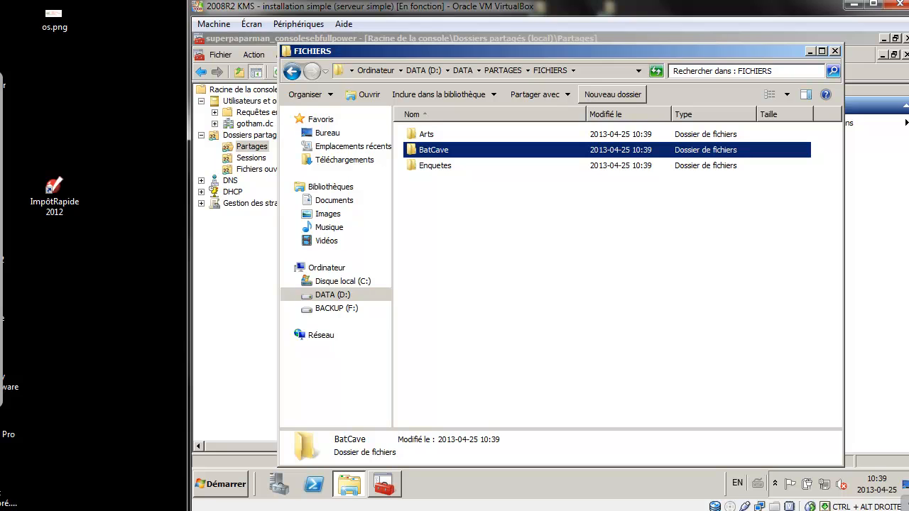
Add the Dl_srv_dc1_fichiers_art_RO and art_RW groups to the Arts folder's permissions.
right_click(431, 138)
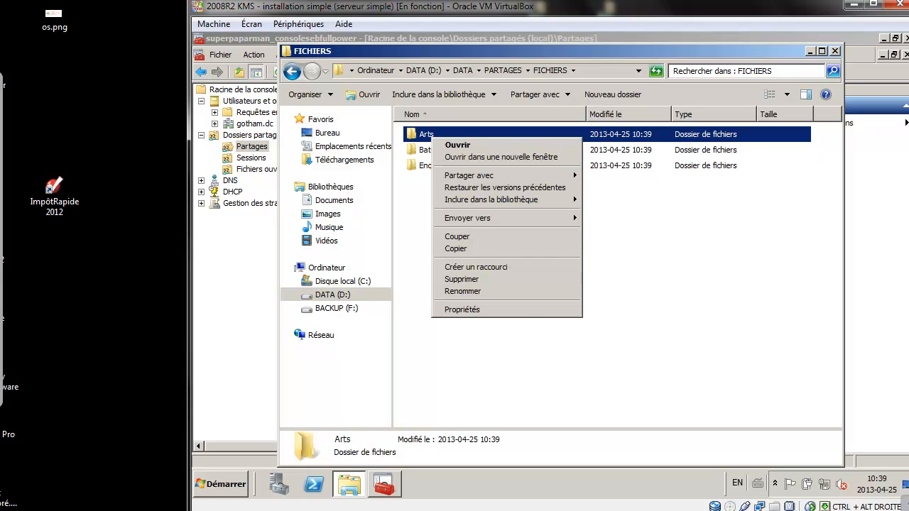
key("Return")
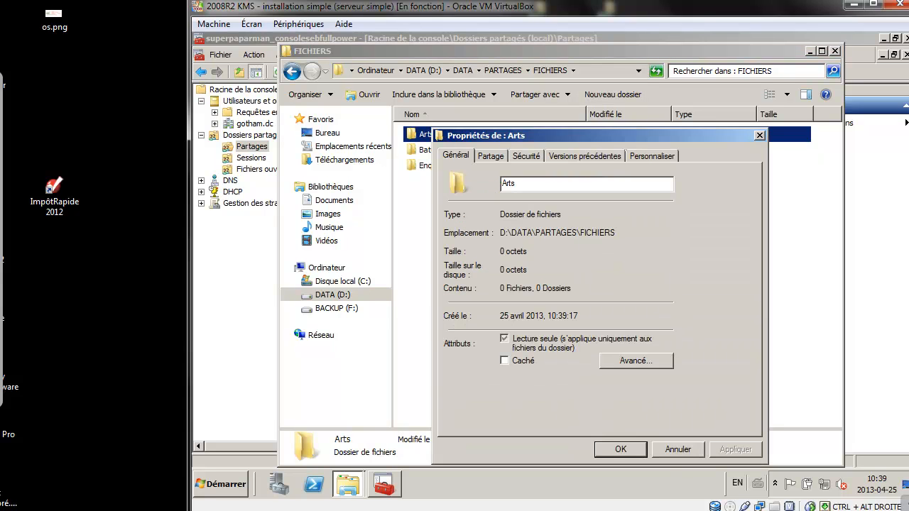
left_click(527, 155)
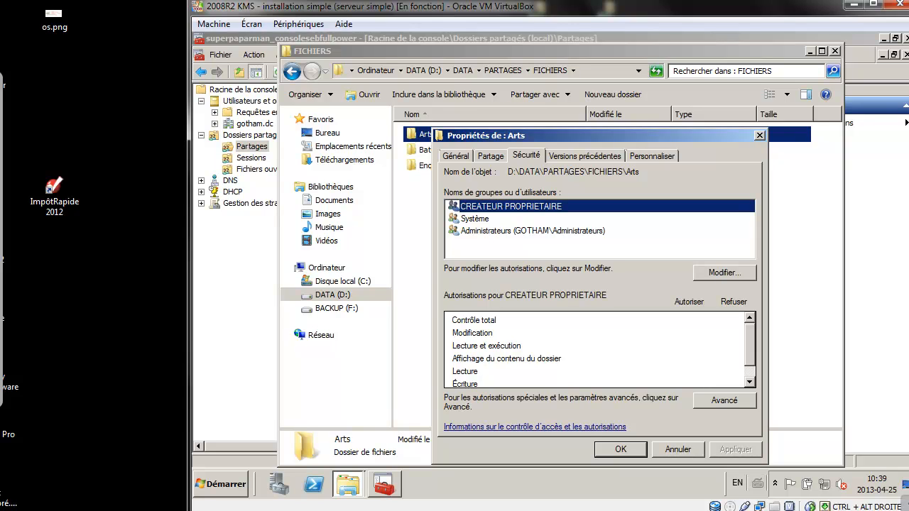
key("alt+m")
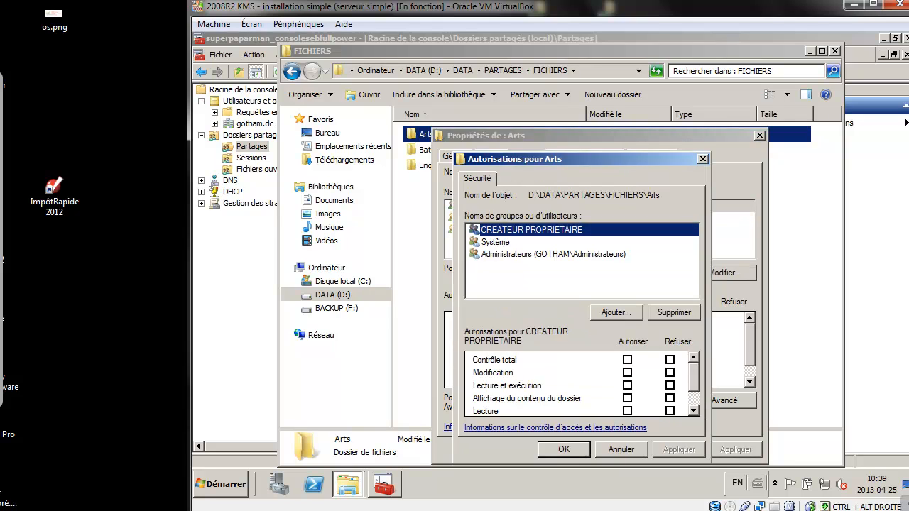
key("alt+j")
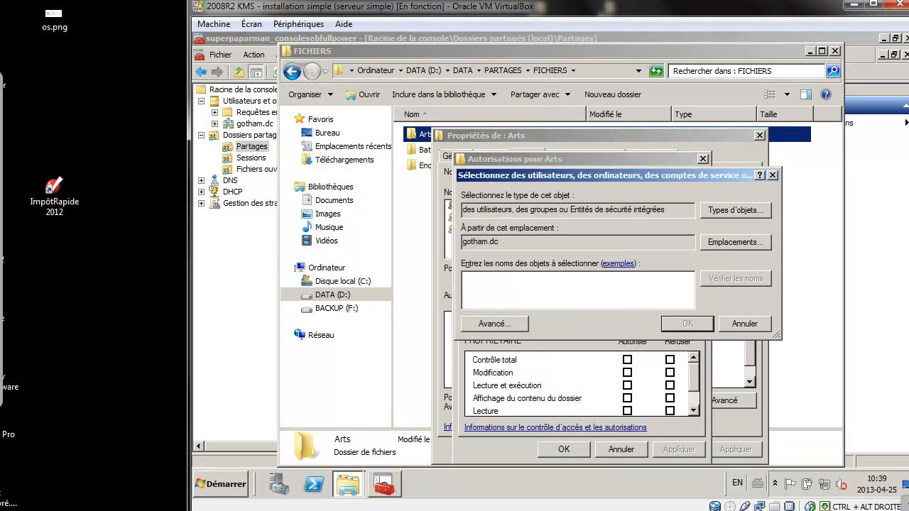
type("dl")
key("Return")
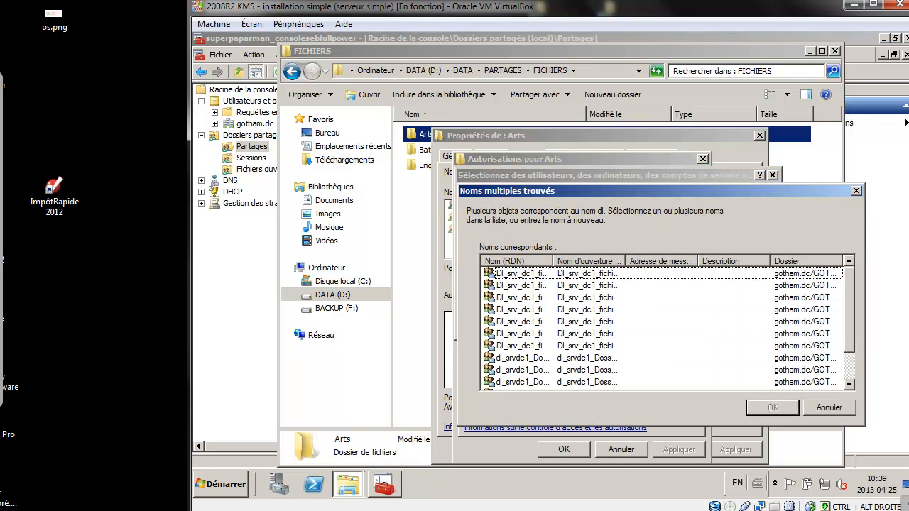
left_click_drag(554, 261, 645, 261)
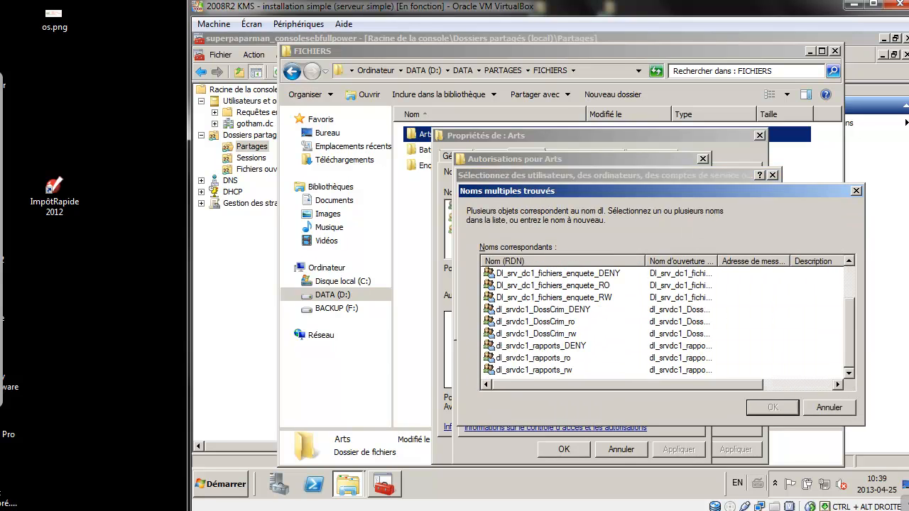
scroll(664, 320, "up", 2)
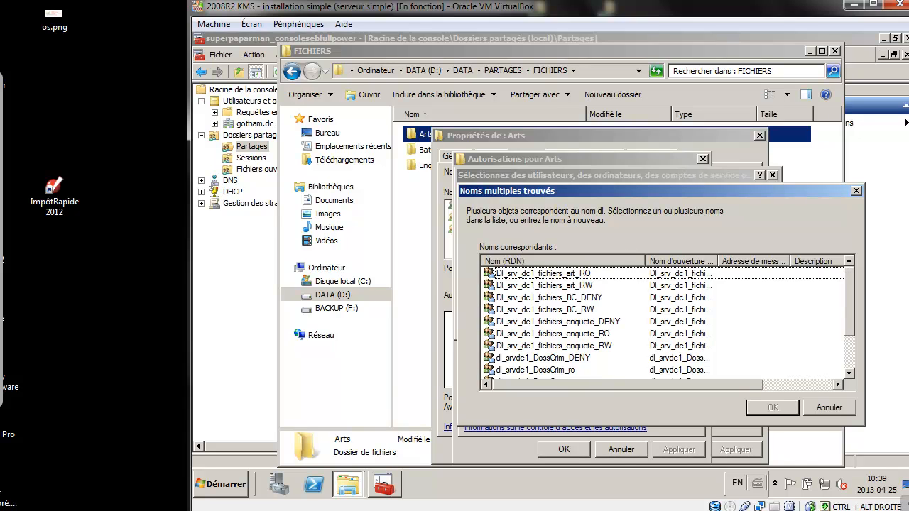
left_click(489, 274)
left_click(489, 284, "ctrl")
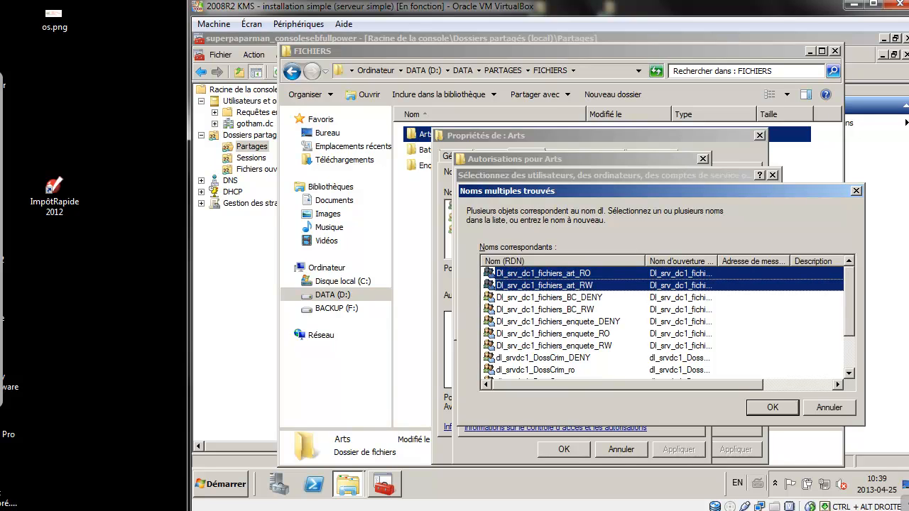
key("Return")
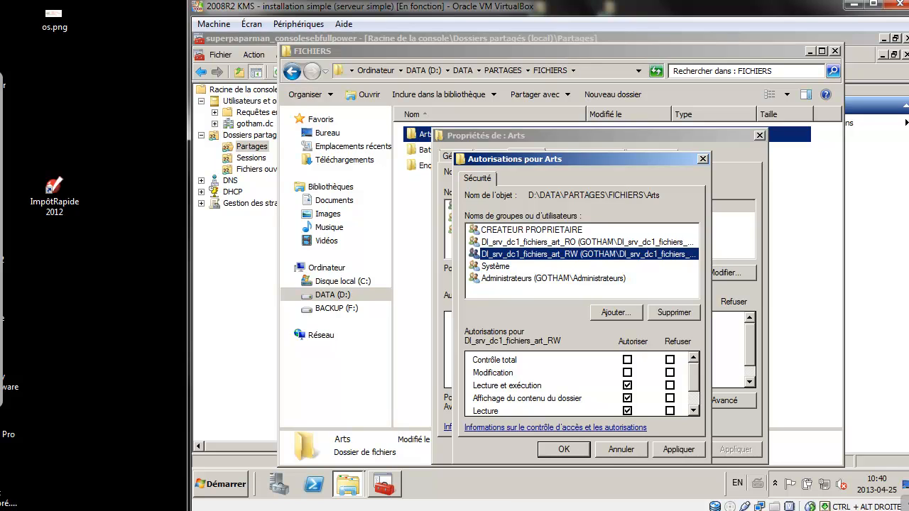
Allow Modify for art_RW, then apply and close the Arts permissions.
left_click(628, 372)
left_click(529, 241)
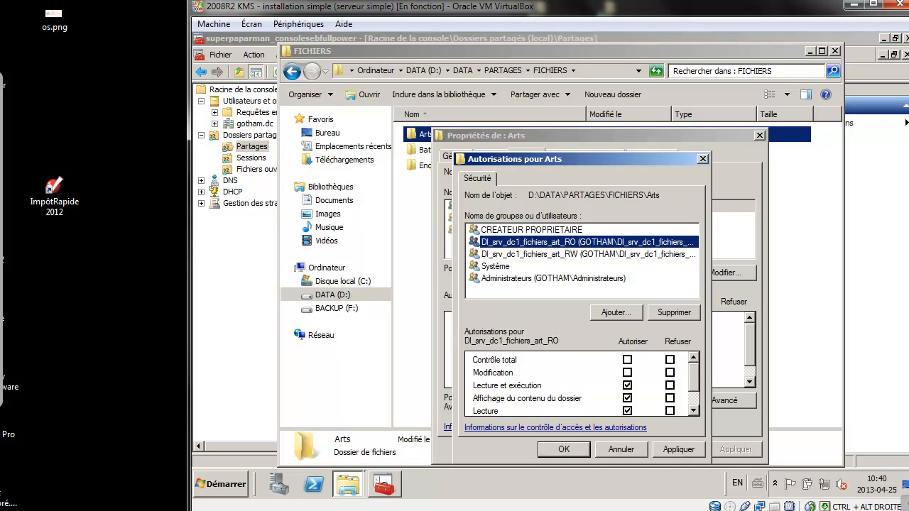
key("Return")
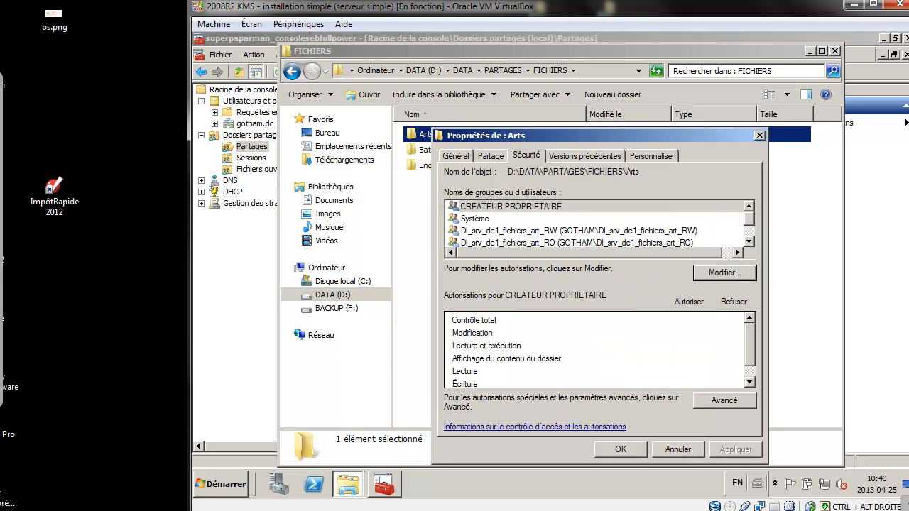
key("Return")
Open the Security properties of the BatCave folder.
left_click(433, 149)
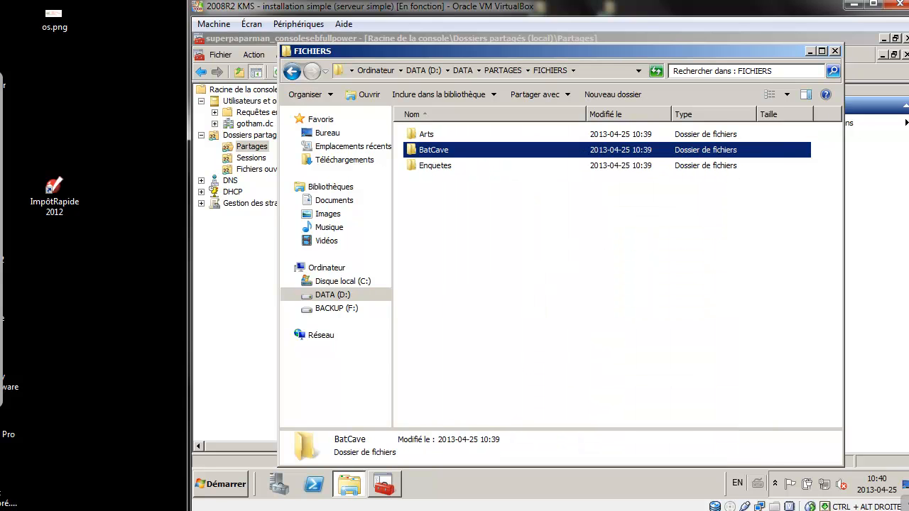
right_click(430, 150)
left_click(462, 323)
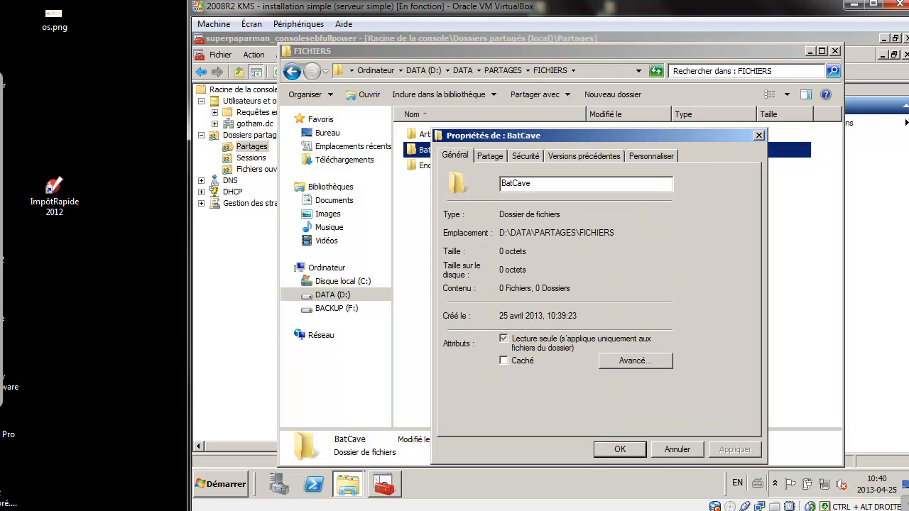
left_click(526, 155)
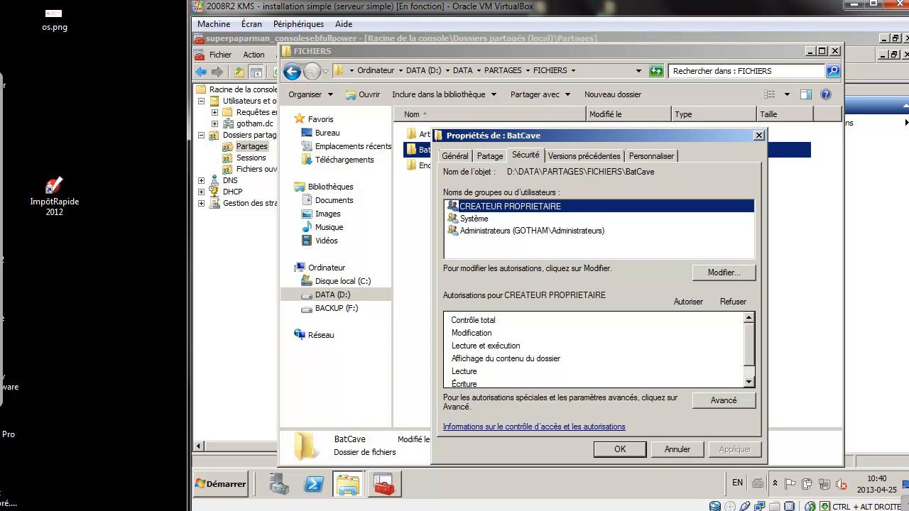
Add the Dl_srv_dc1_fichiers_BC_DENY and BC_RW groups from a 'dl' name search.
left_click(724, 272)
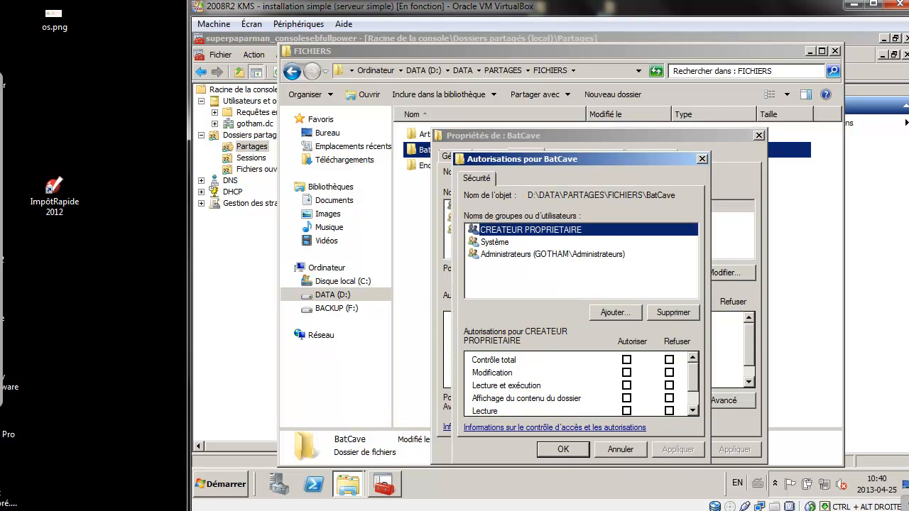
left_click(616, 313)
type("d")
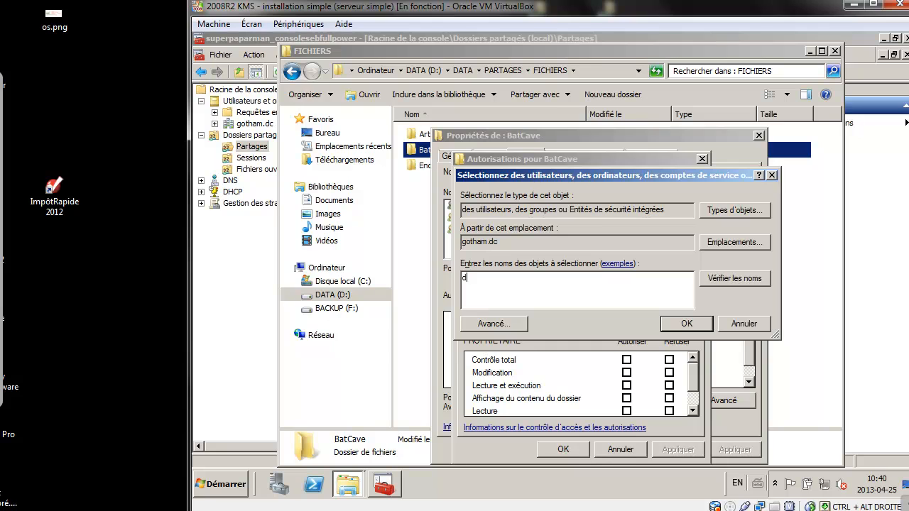
type("l")
key("Return")
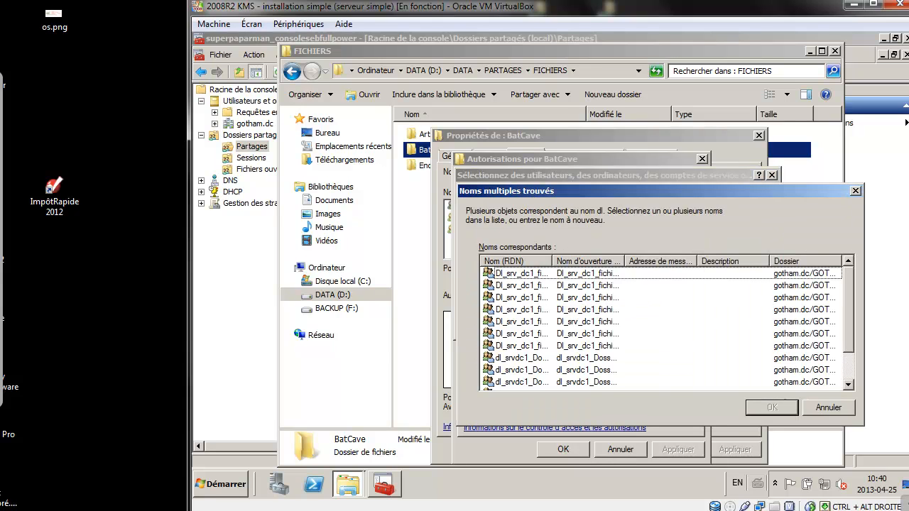
left_click_drag(553, 261, 618, 262)
scroll(618, 320, "down", 1)
scroll(619, 320, "up", 1)
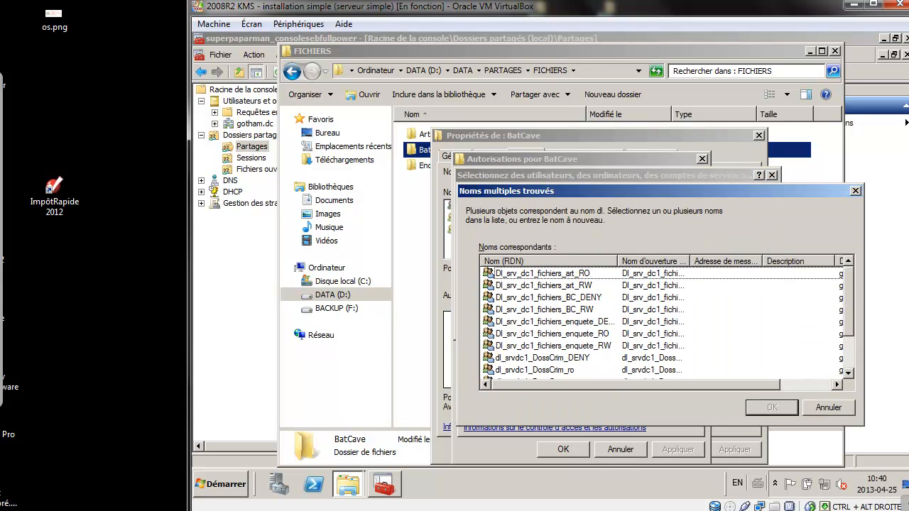
left_click(547, 298)
left_click(547, 309, "ctrl")
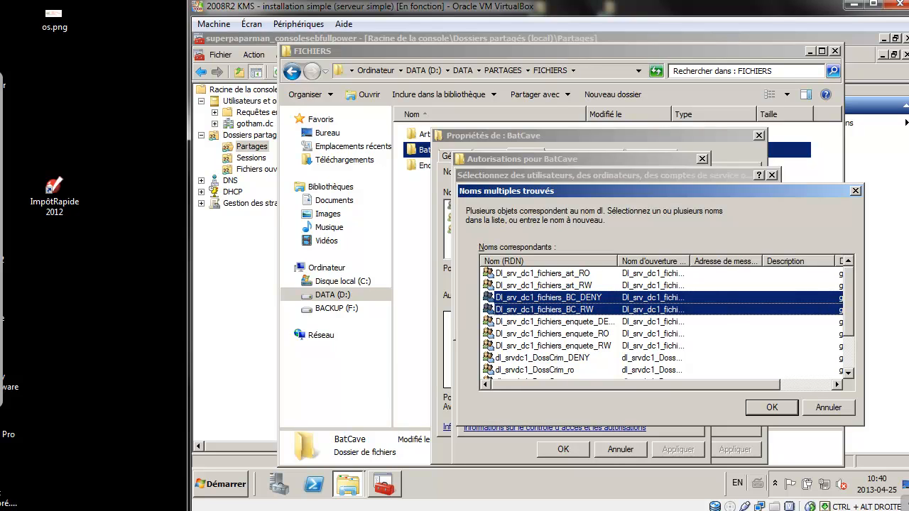
key("Return")
key("Return")
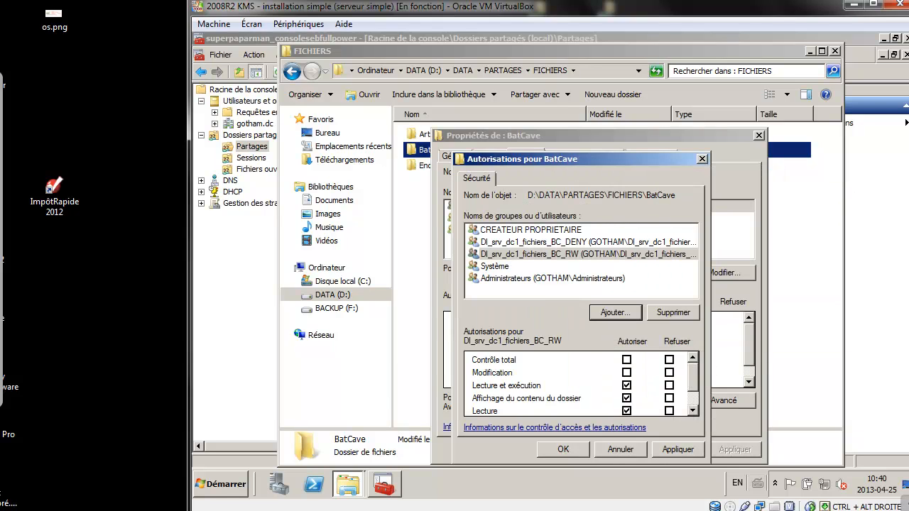
Deny Full control to BC_DENY, apply, and accept the deny-entry warning.
left_click(526, 266)
left_click(526, 255)
left_click(547, 243)
left_click(669, 360)
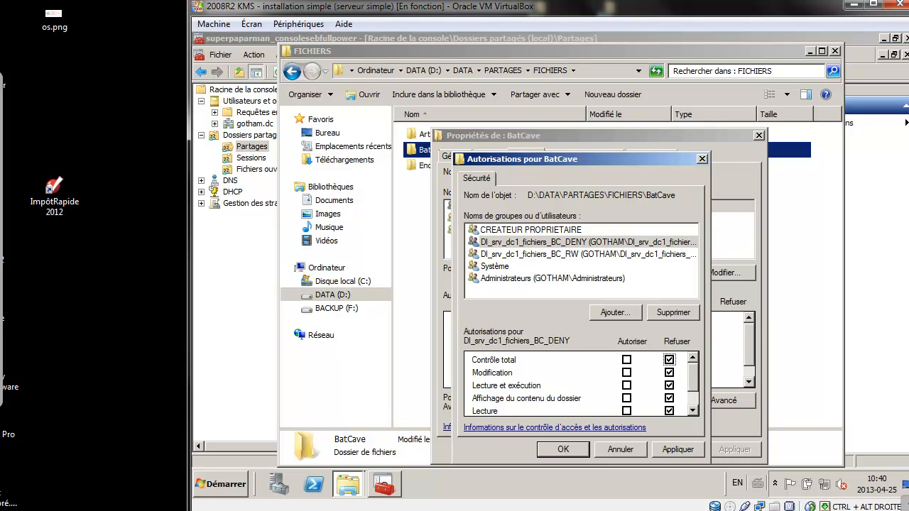
left_click(679, 450)
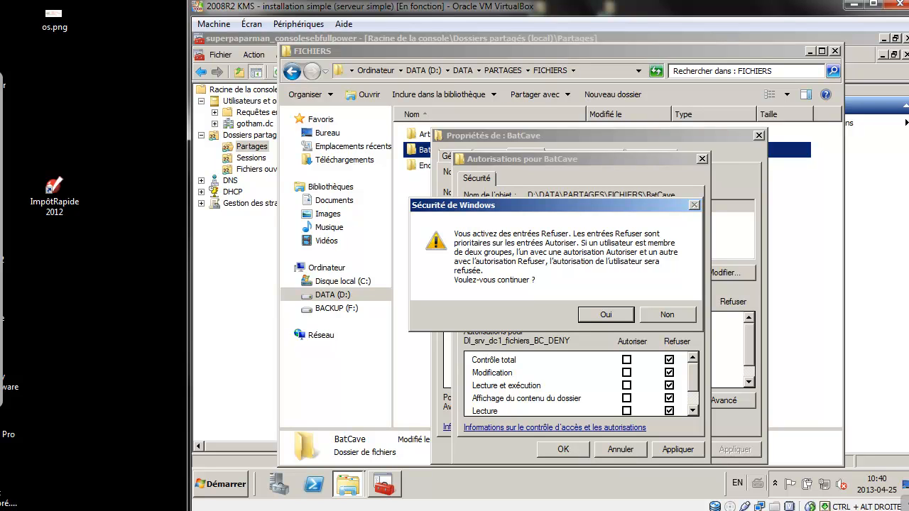
key("Return")
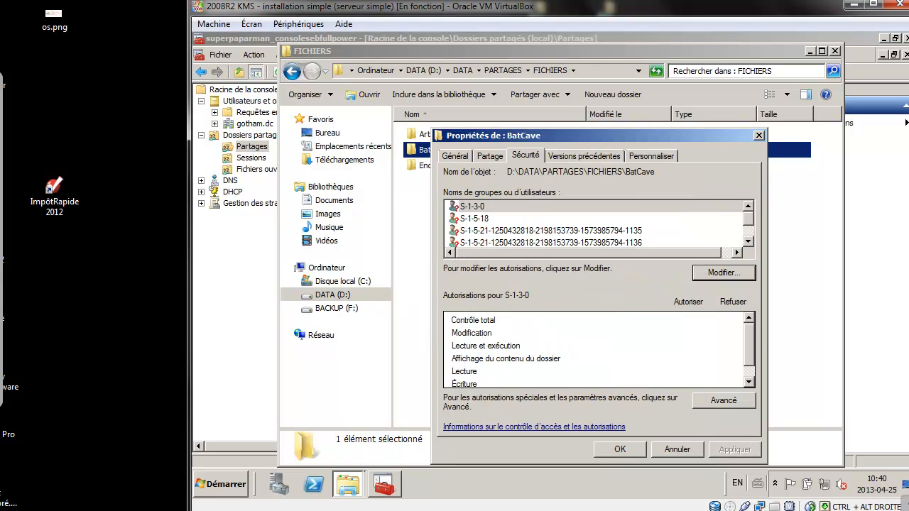
key("Return")
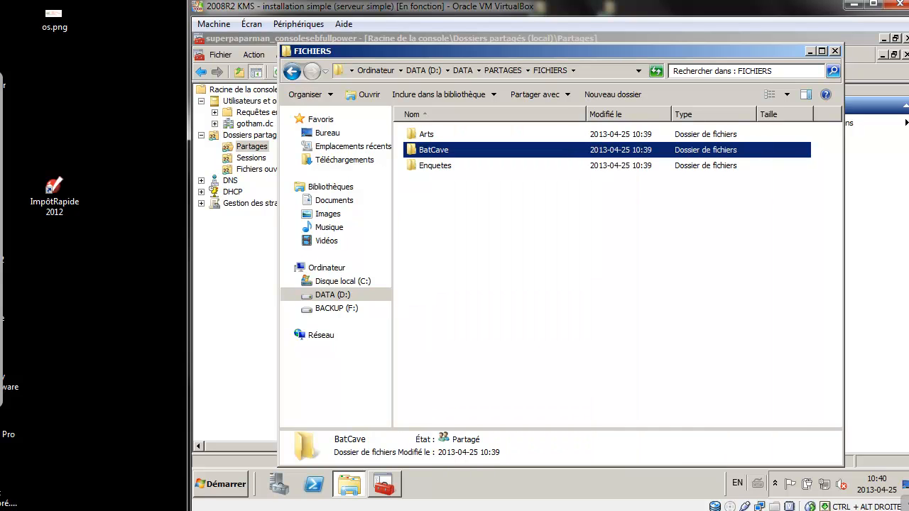
Open the Security properties of the Enquetes folder.
left_click(436, 166)
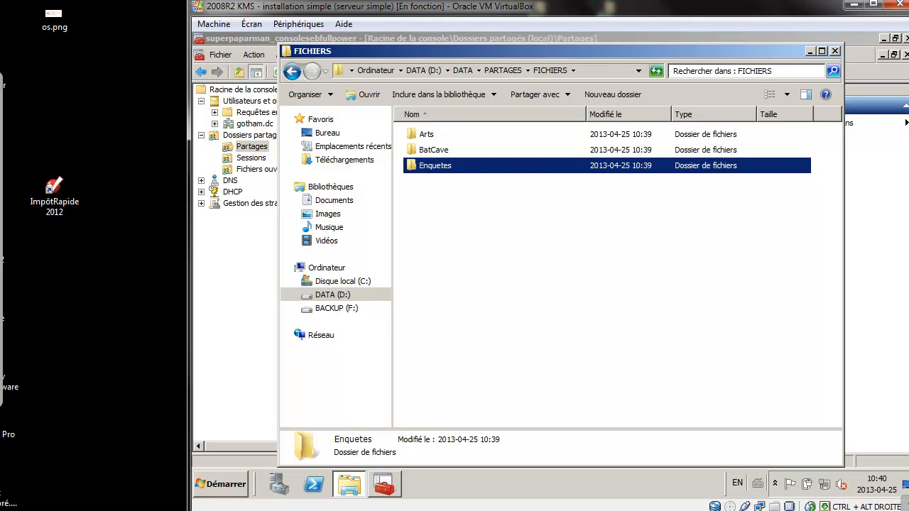
right_click(452, 169)
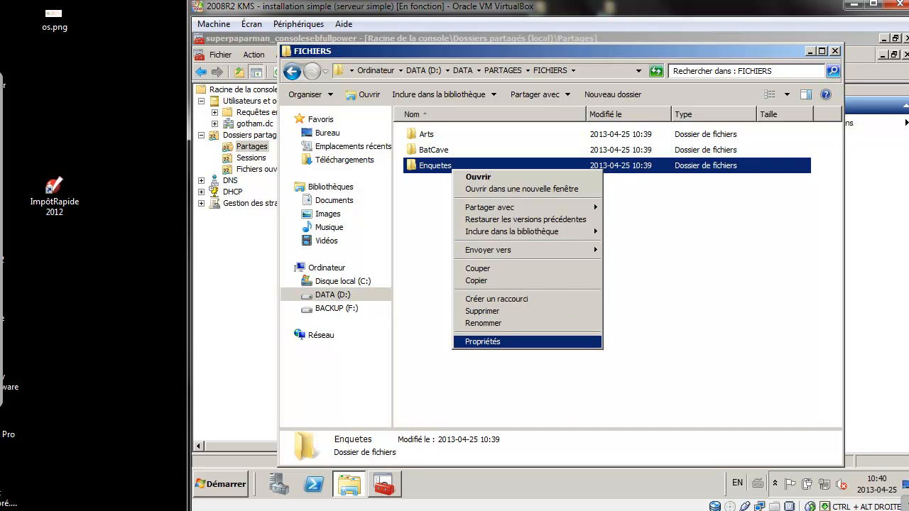
left_click(490, 342)
left_click(547, 156)
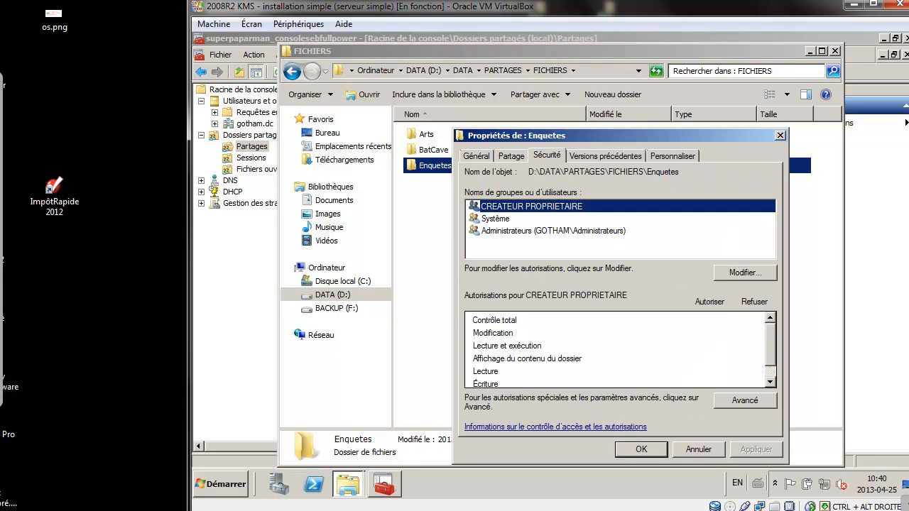
Search 'dl' and add all three Dl_srv_dc1_fichiers_enquete groups to the permissions.
left_click(745, 273)
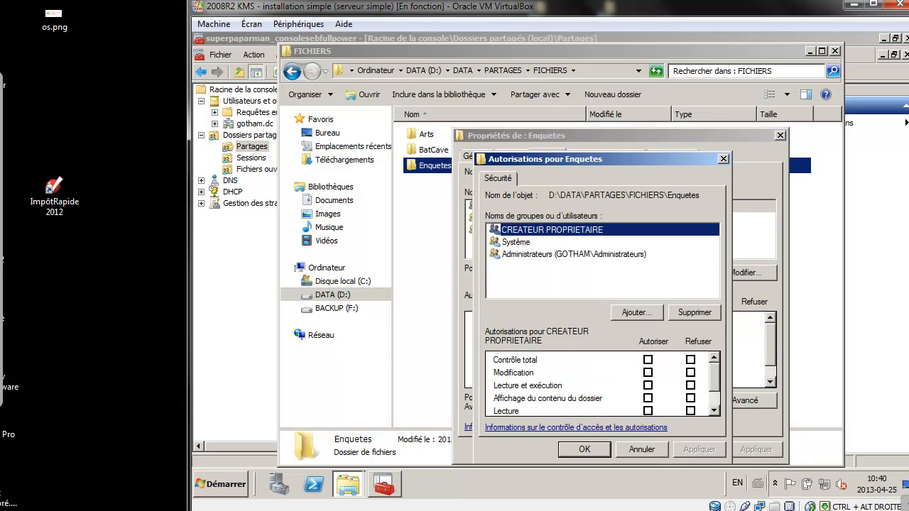
left_click(633, 313)
type("dl")
key("Return")
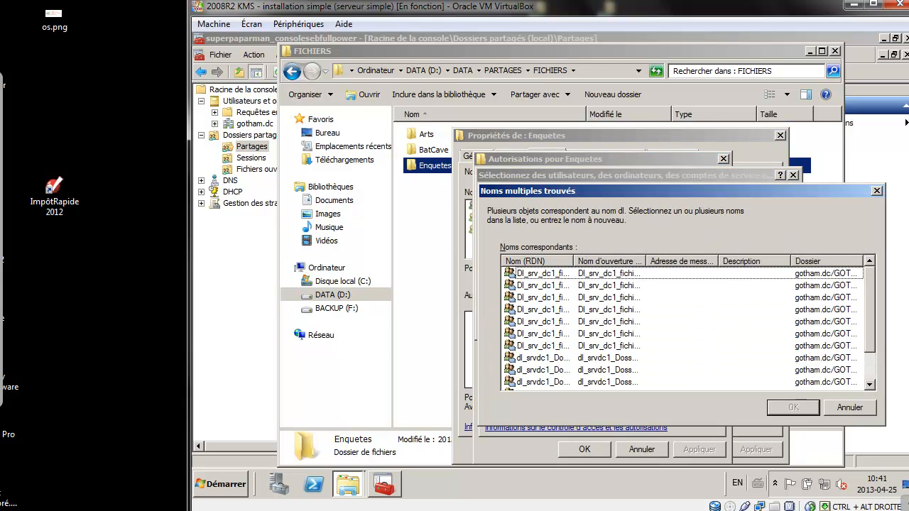
left_click_drag(574, 261, 622, 261)
left_click(567, 285)
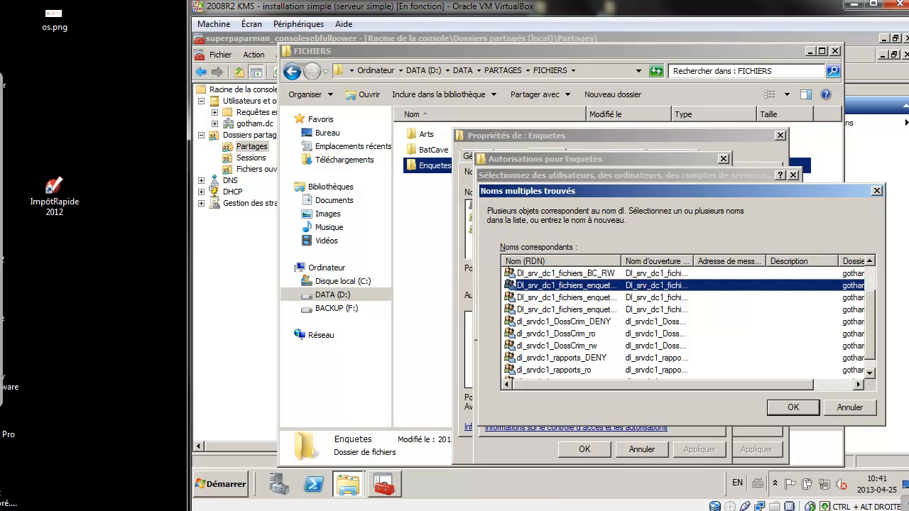
left_click(566, 309, "shift")
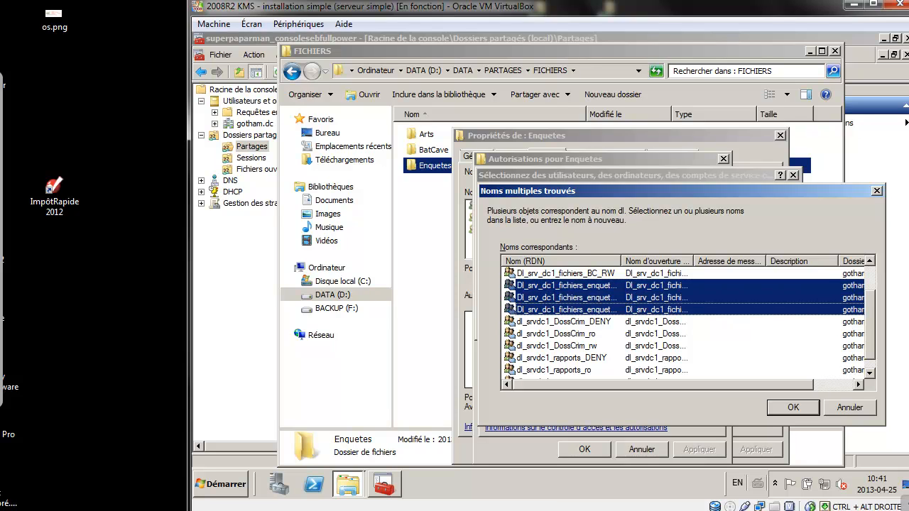
key("Return")
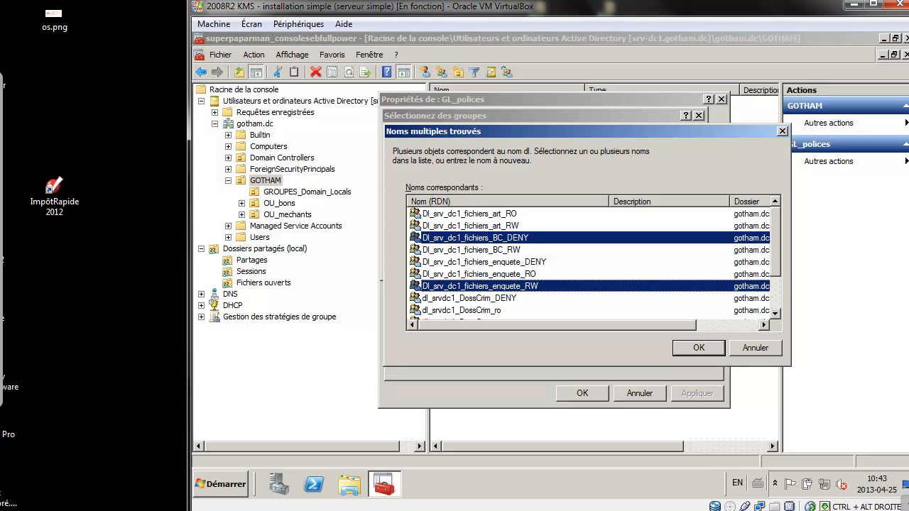
Confirm BC_DENY and enquete_RW as GL_polices memberships, review the Membre de list, and close.
key("Return")
key("Return")
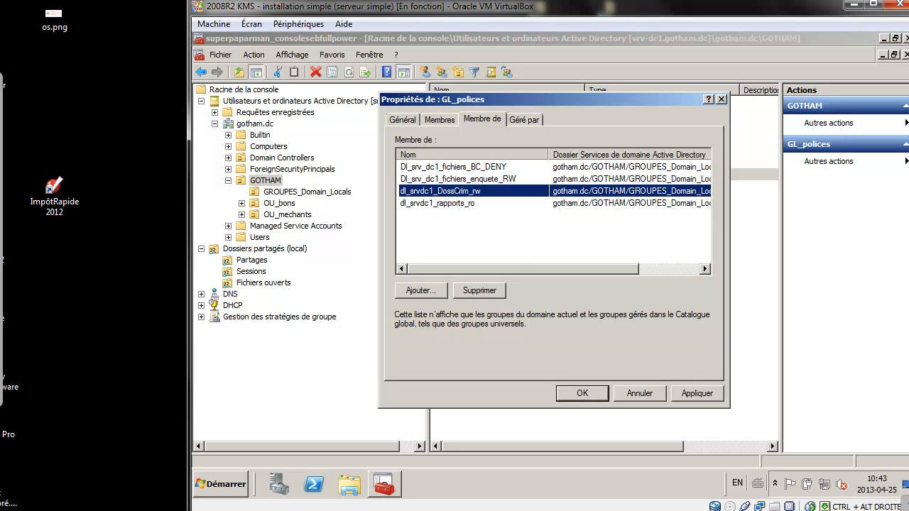
left_click(454, 166)
left_click(458, 179)
left_click(453, 166)
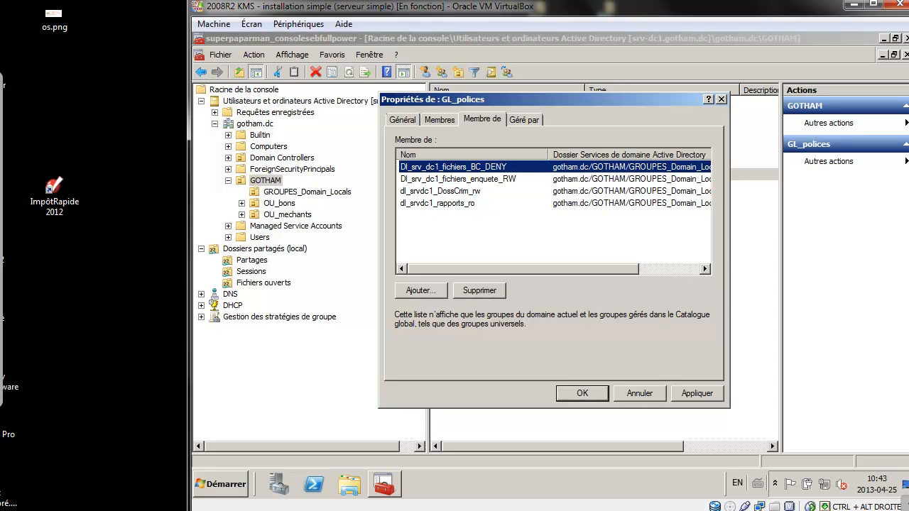
left_click(458, 179)
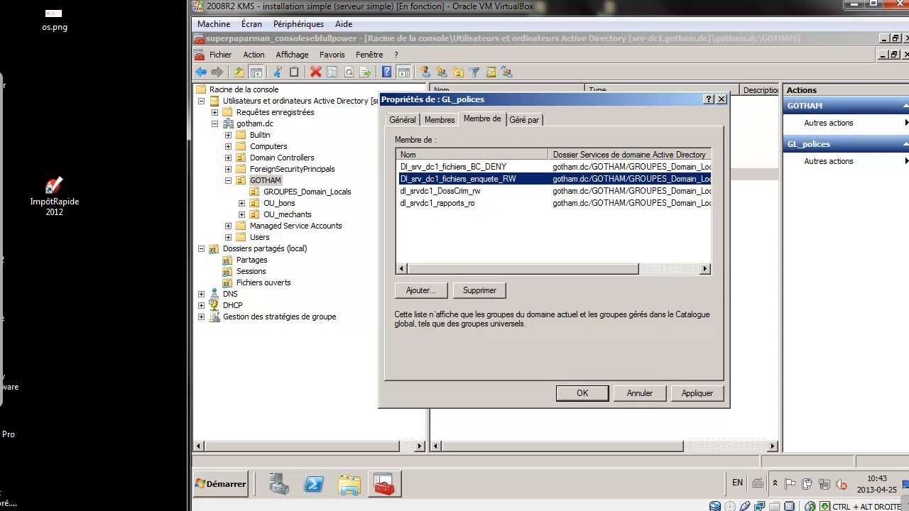
key("Tab")
key("Escape")
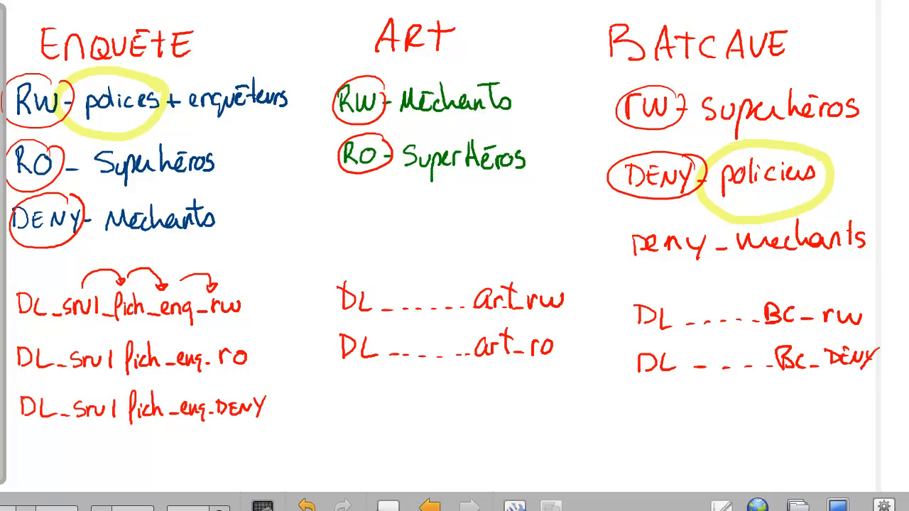
Circle 'enquêteurs' in pink on the whiteboard's Enquête RW line.
mouse_move(287, 74)
left_mouse_down()
mouse_move(199, 69)
mouse_move(308, 107)
mouse_move(288, 75)
left_mouse_up()
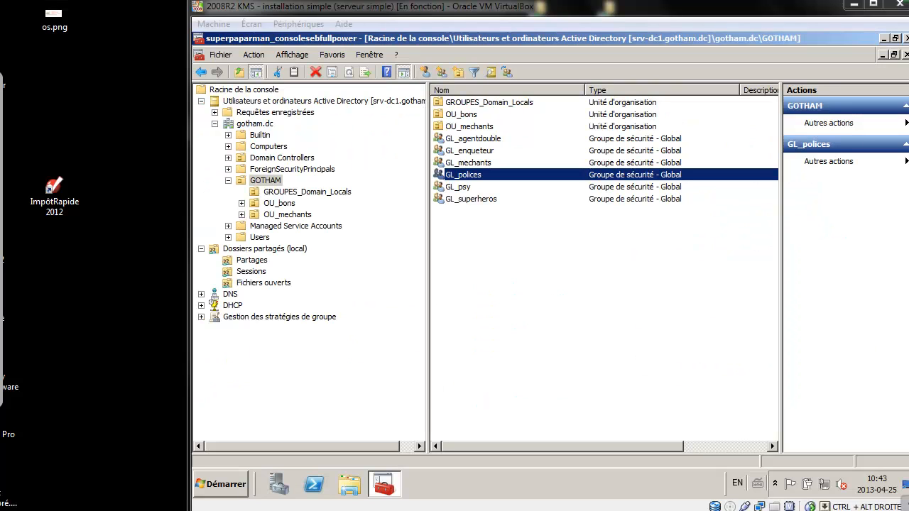
Open the GL_enqueteur group's properties.
double_click(468, 150)
Add Dl_srv_dc1_fichiers_enquete_RW to GL_enqueteur's Membre de list via a 'dl' search.
key("ctrl+Tab")
key("ctrl+Tab")
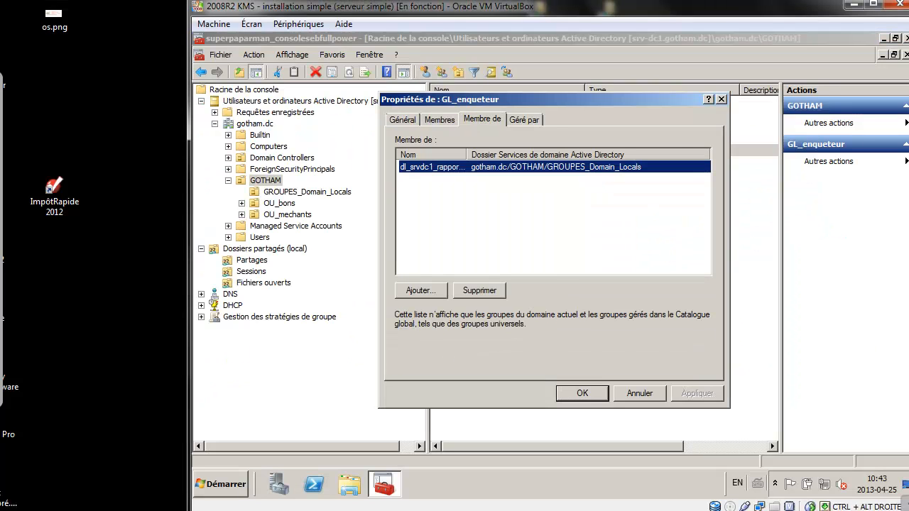
key("Tab")
key("Return")
type("dl")
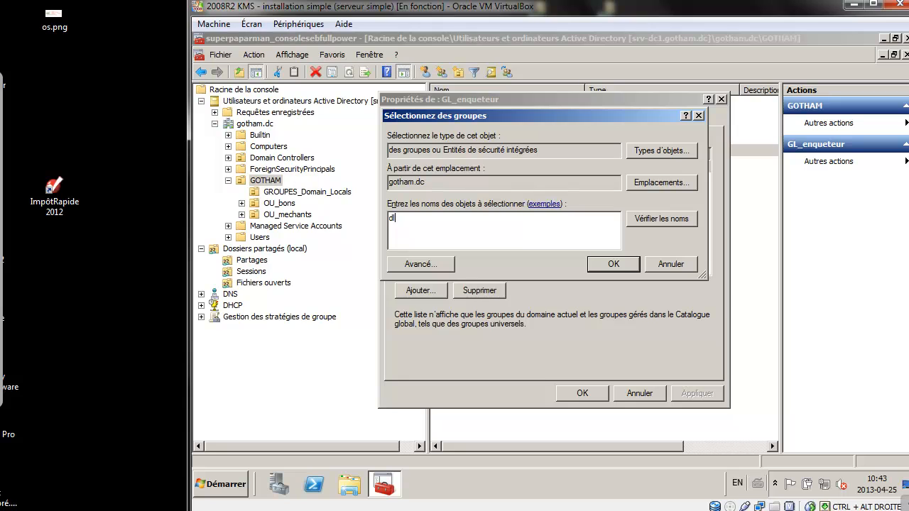
key("ctrl+k")
left_click_drag(527, 202, 612, 202)
double_click(480, 286)
left_click(614, 264)
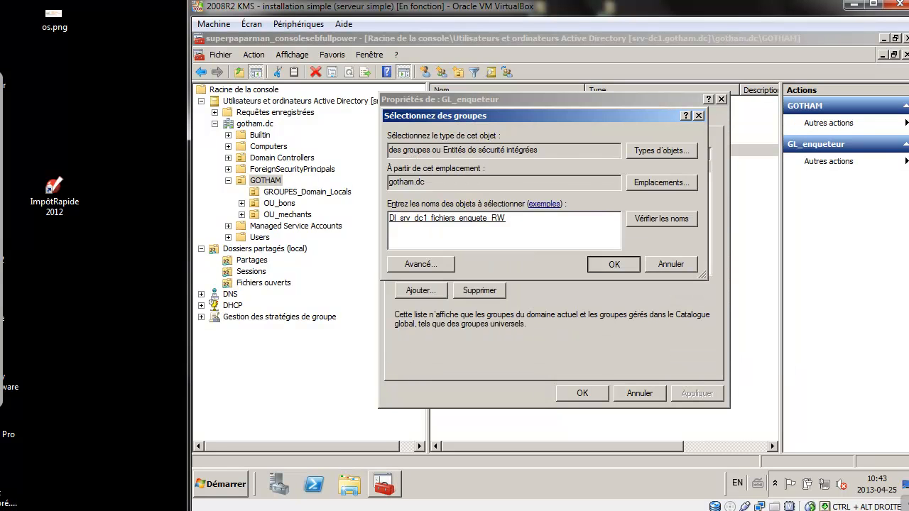
Circle the Superhéros rules under Enquête RO, ART RO and BATCAVE RW on the whiteboard.
mouse_move(210, 137)
left_mouse_down()
mouse_move(117, 140)
mouse_move(168, 188)
mouse_move(213, 136)
left_mouse_up()
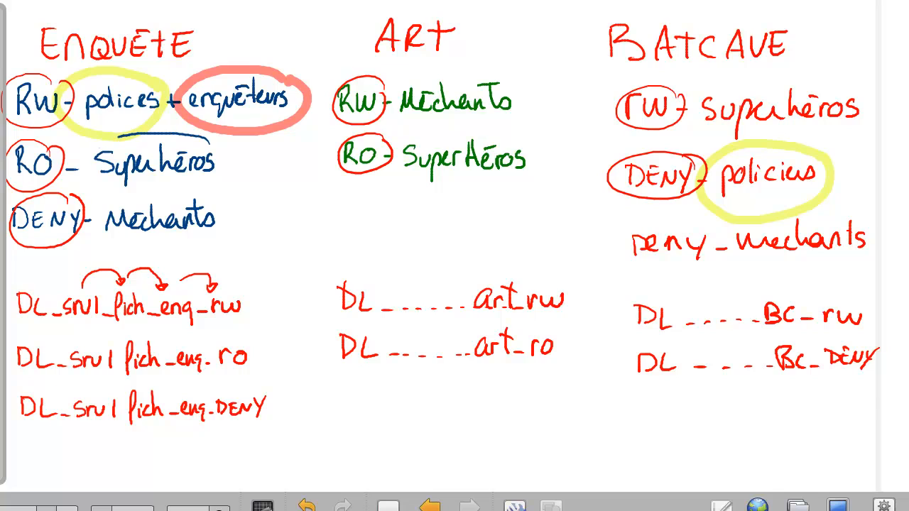
mouse_move(526, 128)
left_mouse_down()
mouse_move(391, 125)
mouse_move(541, 163)
mouse_move(529, 130)
left_mouse_up()
mouse_move(876, 92)
left_mouse_down()
mouse_move(611, 93)
mouse_move(869, 122)
mouse_move(874, 94)
left_mouse_up()
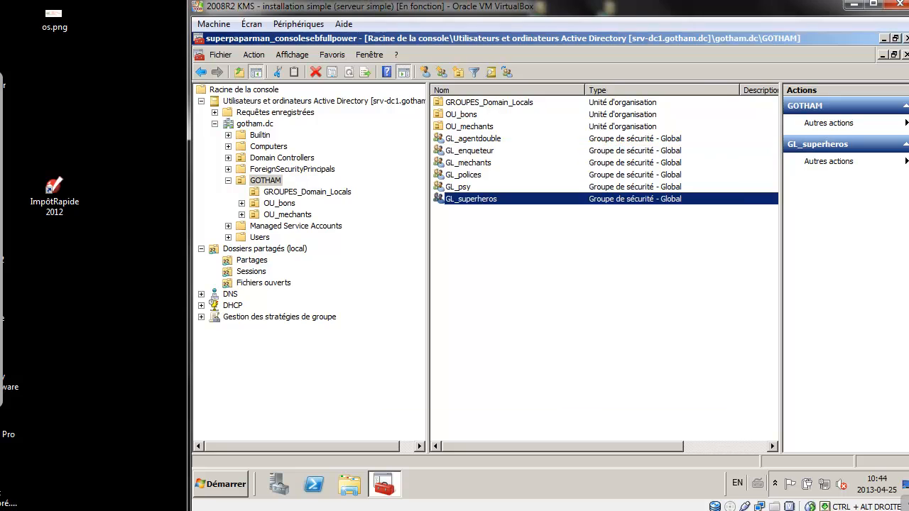
key("Return")
Search 'dl', select art_RO, enquete_RO and BC_RW, and save GL_superheros' new memberships.
left_click(482, 119)
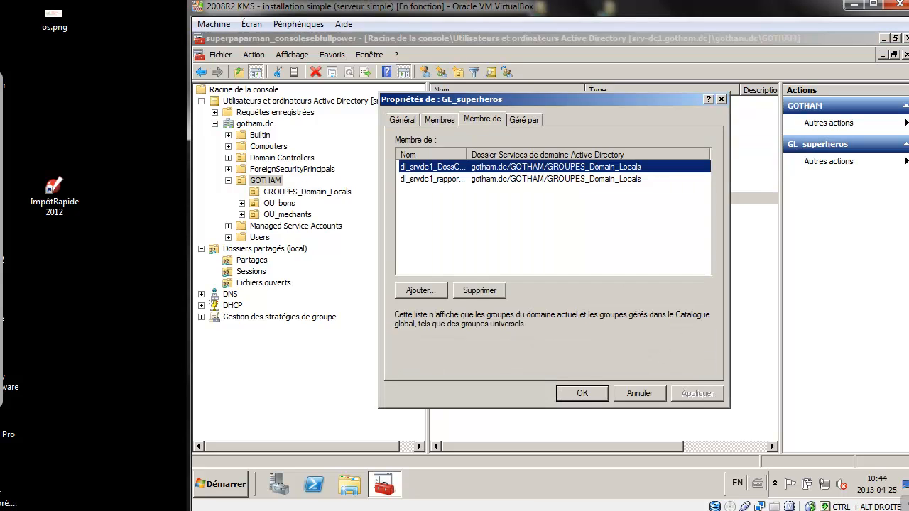
key("alt+a")
type("dl")
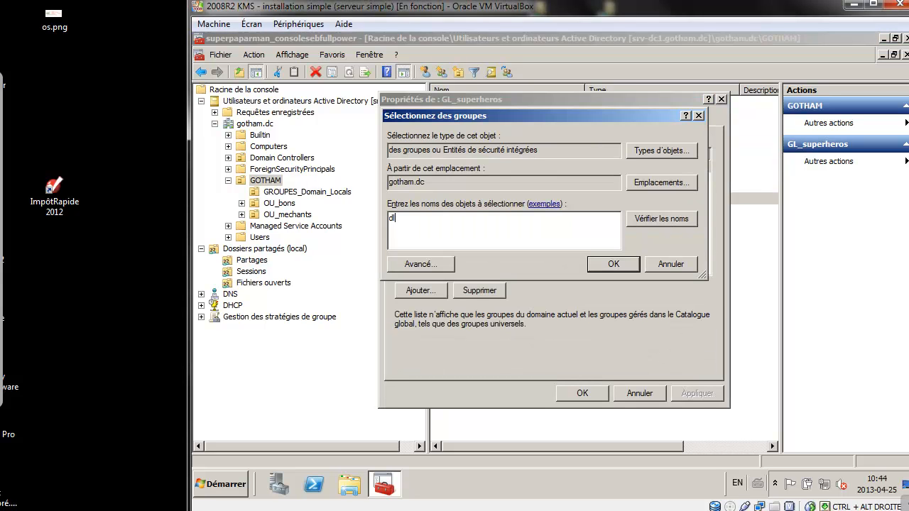
key("Return")
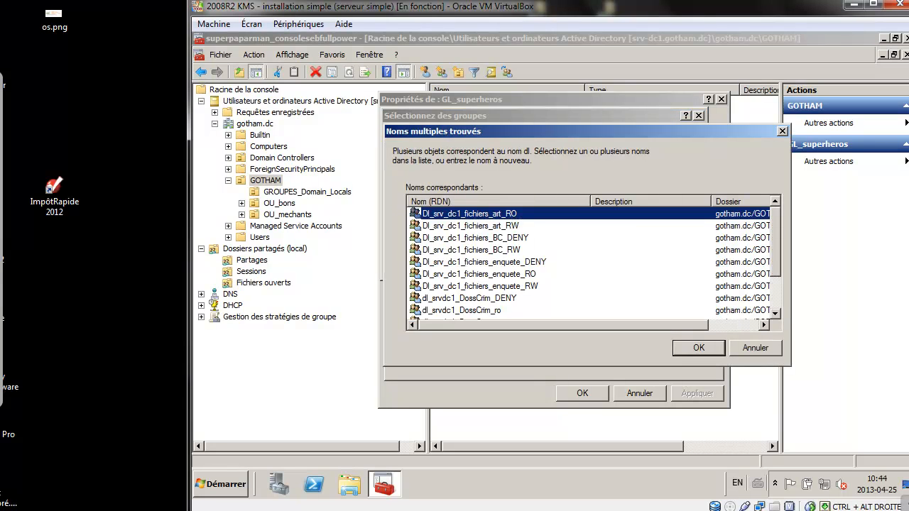
left_click(419, 274, "ctrl")
left_click(419, 250, "ctrl")
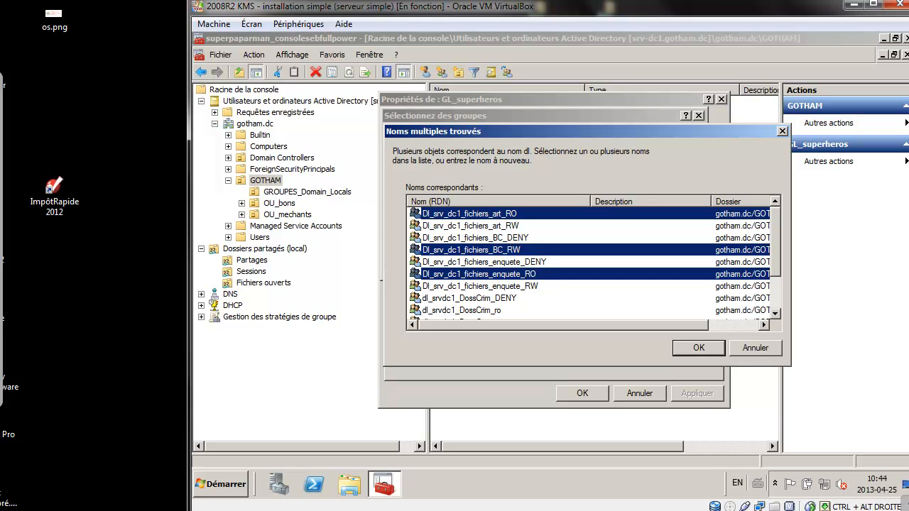
key("Return")
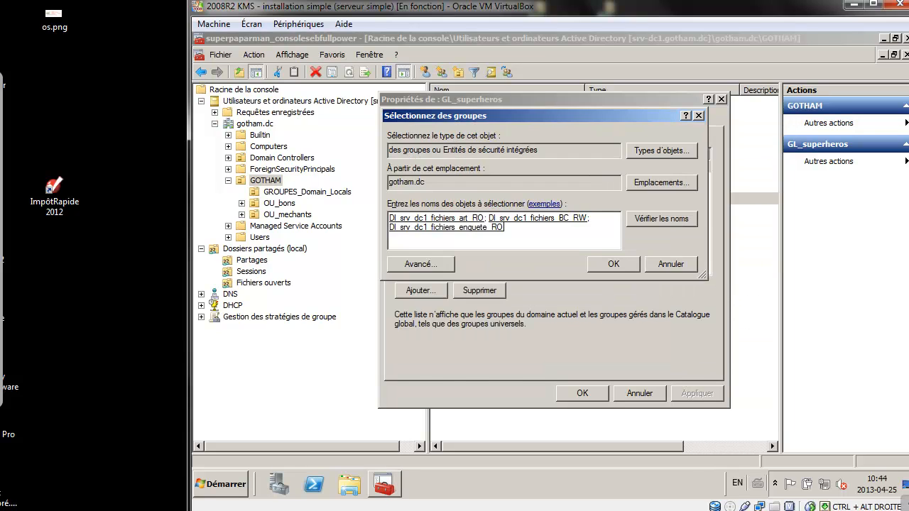
key("Return")
key("Return")
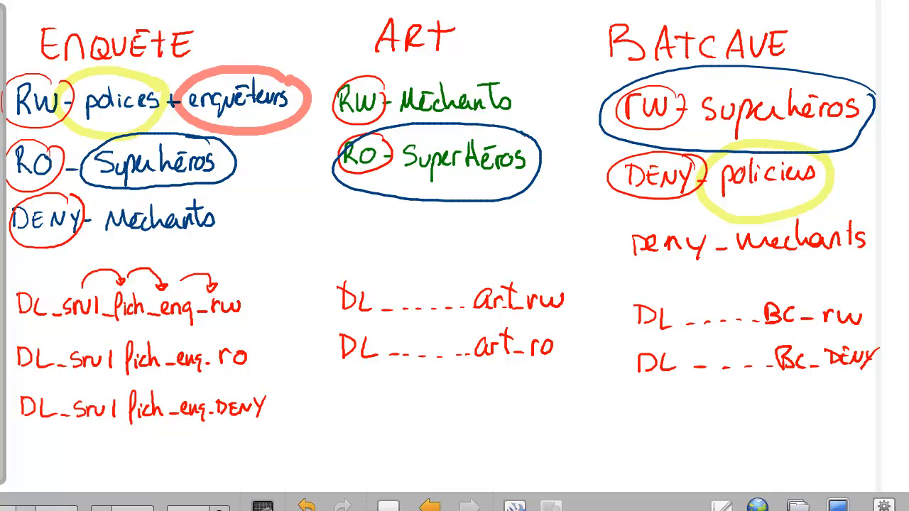
Circle 'DENY - Mechants' and 'deny_mechants' in green, adding another green mark near ART.
mouse_move(226, 193)
left_mouse_down()
mouse_move(22, 191)
mouse_move(231, 212)
mouse_move(214, 189)
left_mouse_up()
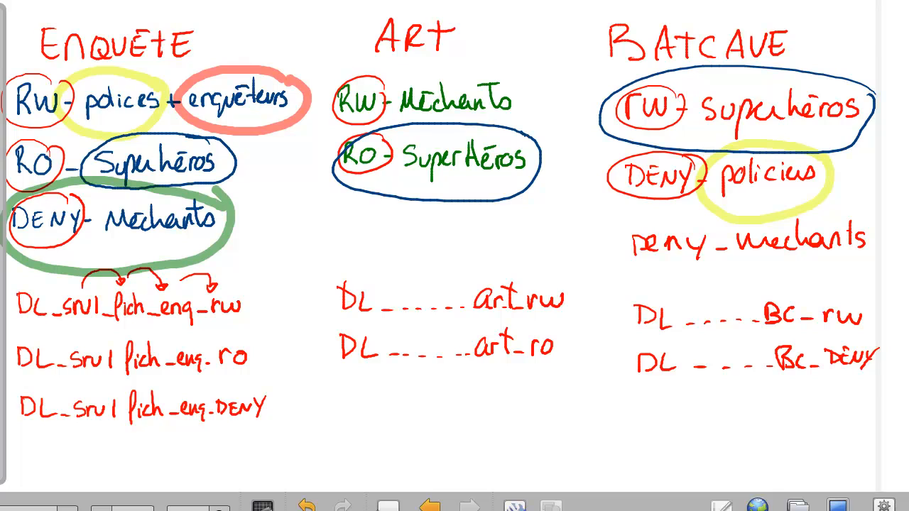
mouse_move(885, 226)
left_mouse_down()
mouse_move(643, 209)
mouse_move(881, 241)
mouse_move(884, 232)
left_mouse_up()
mouse_move(460, 58)
left_mouse_down()
mouse_move(490, 71)
mouse_move(521, 113)
mouse_move(501, 68)
left_mouse_up()
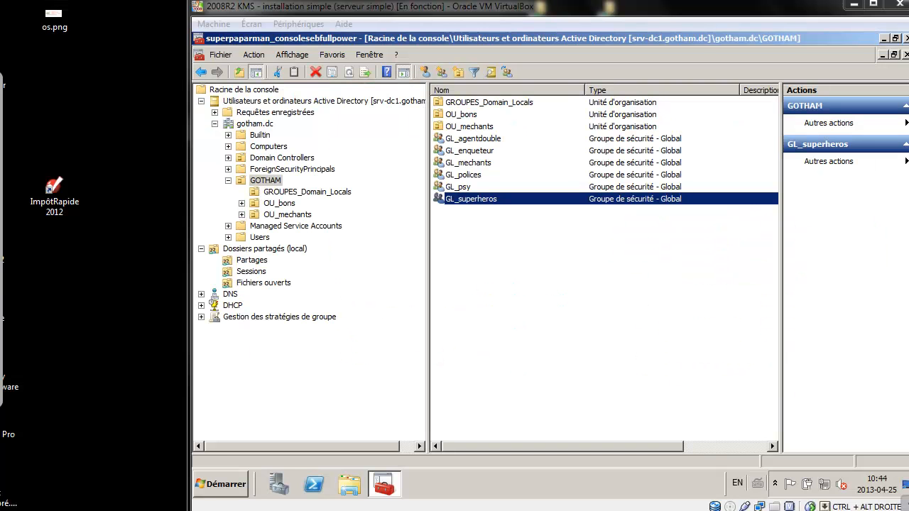
Open GL_mechants' Membre de tab and search for groups starting with 'dl'.
double_click(468, 163)
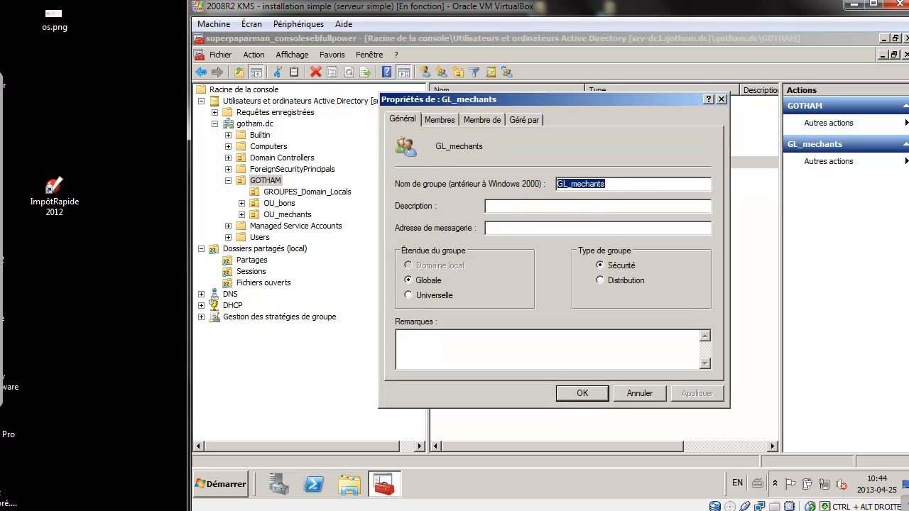
left_click(482, 120)
left_click(420, 291)
type("d")
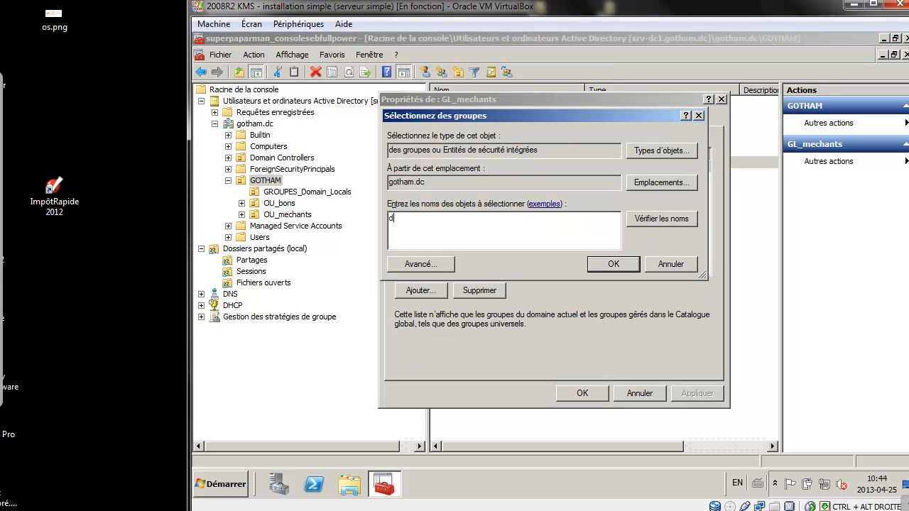
type("l")
key("Return")
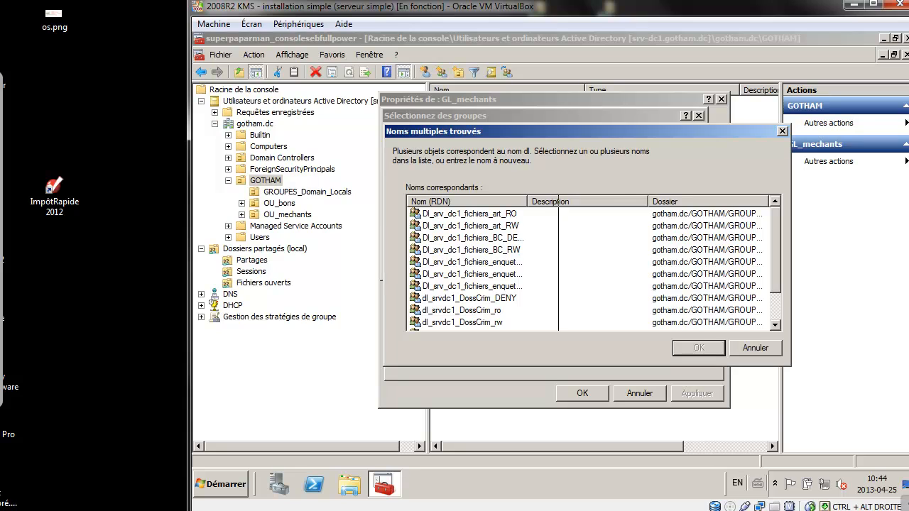
left_click_drag(558, 202, 597, 202)
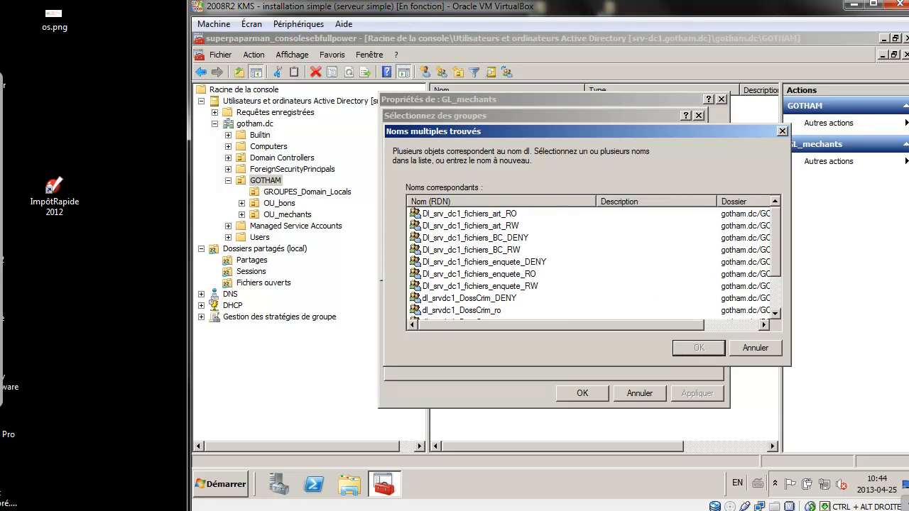
Select art_RW, BC_DENY and enquete_DENY and save them as GL_mechants memberships.
left_click(420, 225)
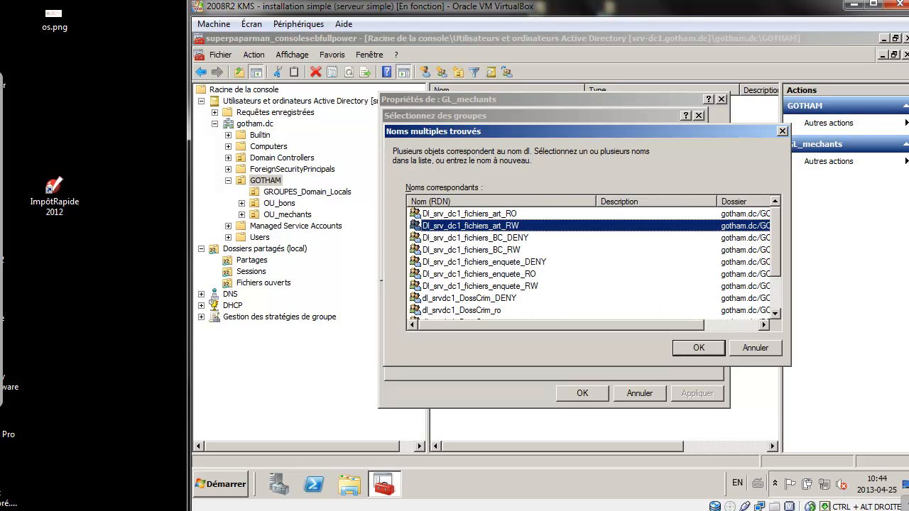
left_click(419, 238)
left_click(419, 262)
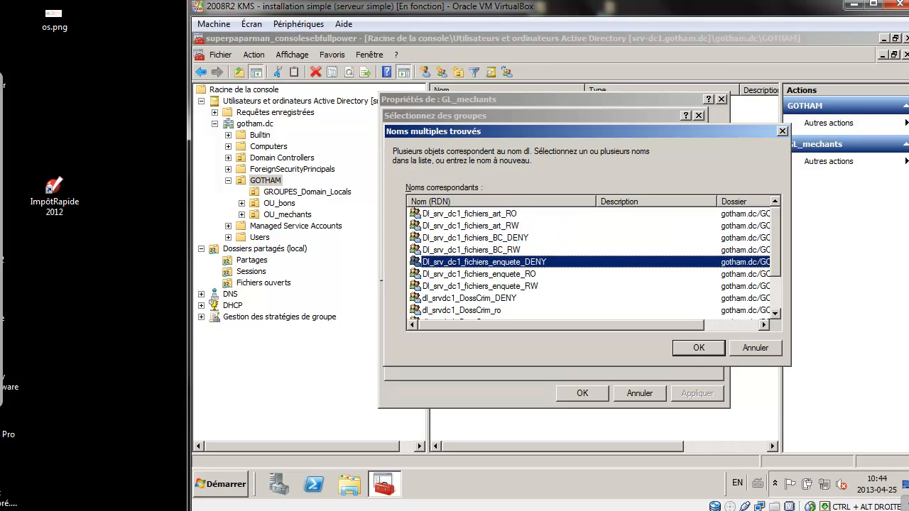
left_click(418, 237, "ctrl")
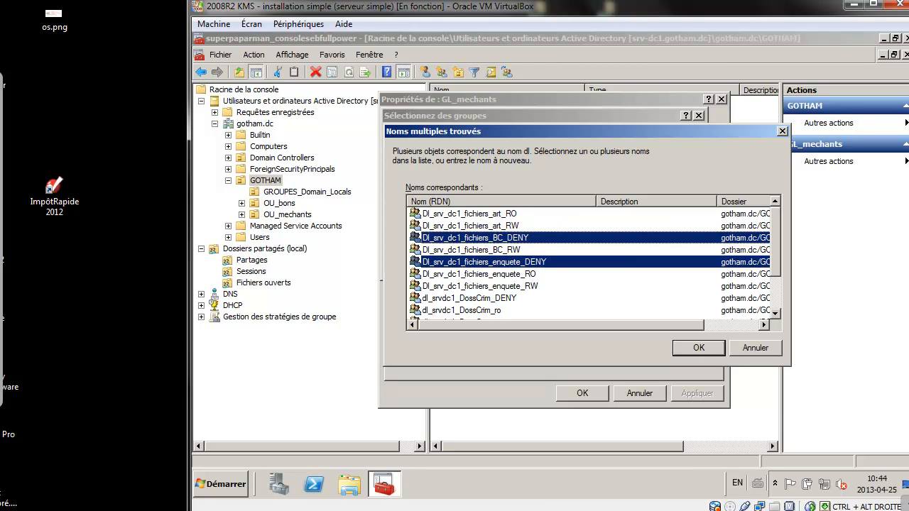
left_click(418, 225, "ctrl")
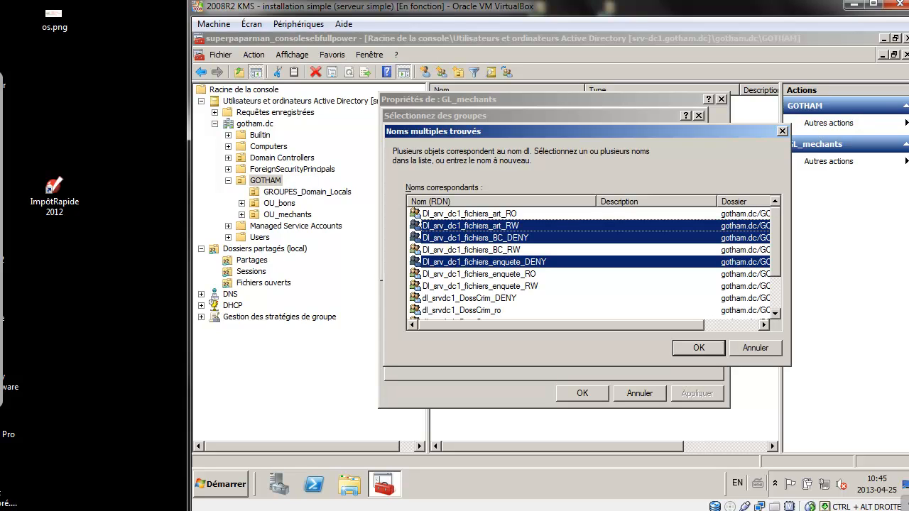
key("Return")
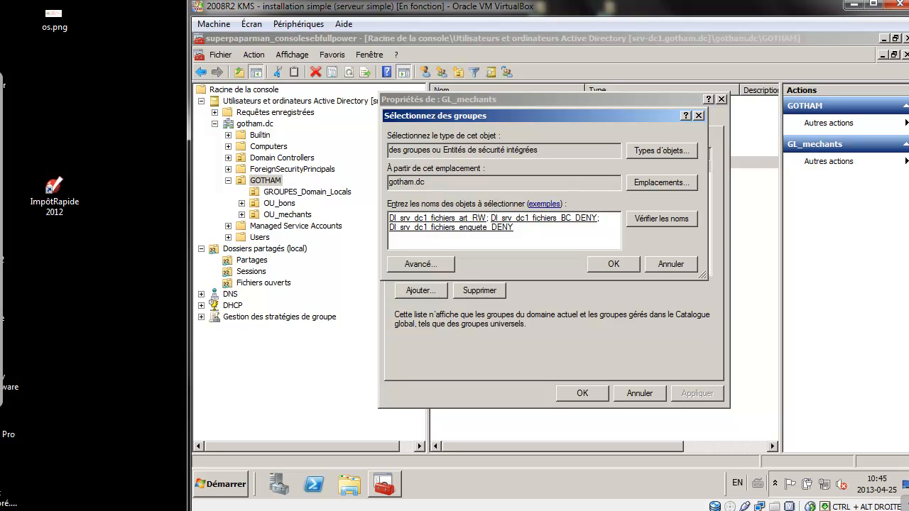
key("Return")
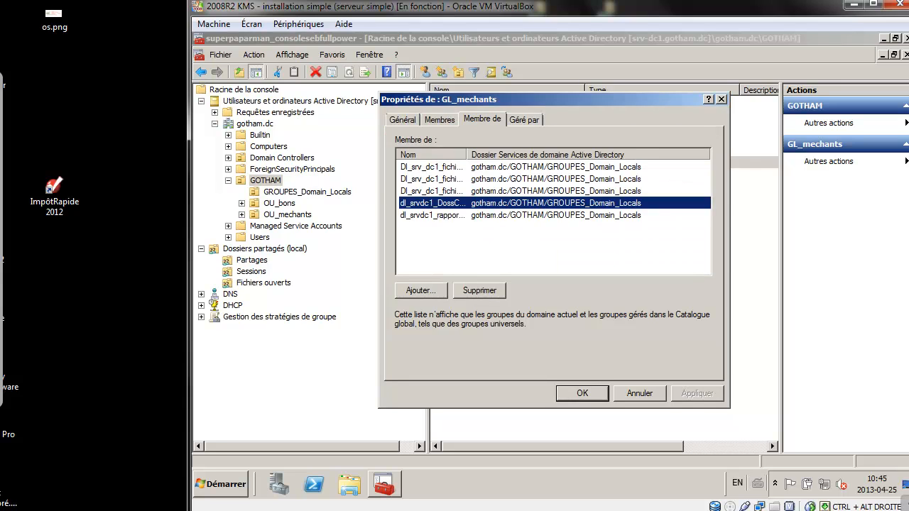
key("Return")
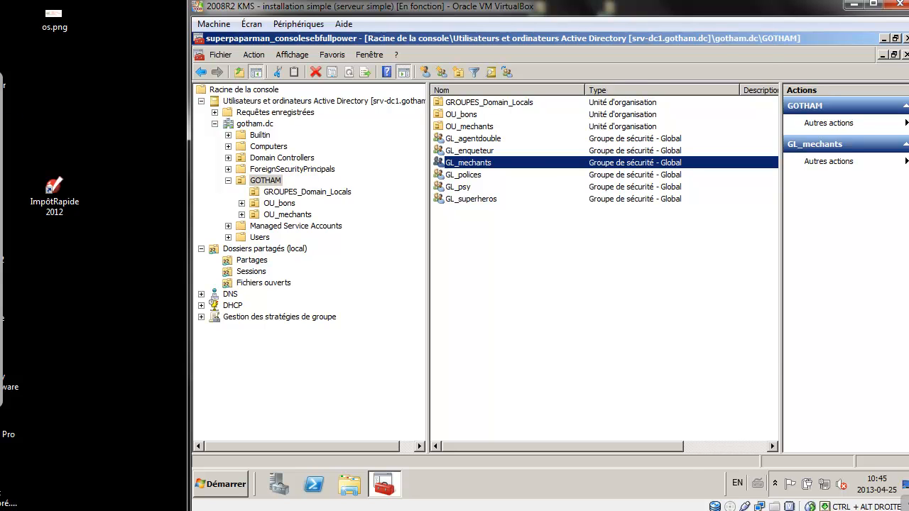
key("alt+Tab")
key("alt+Tab")
Collapse AD Users and Computers and navigate Forêt > Domaines > gotham.dc > GOTHAM.
left_click(201, 100)
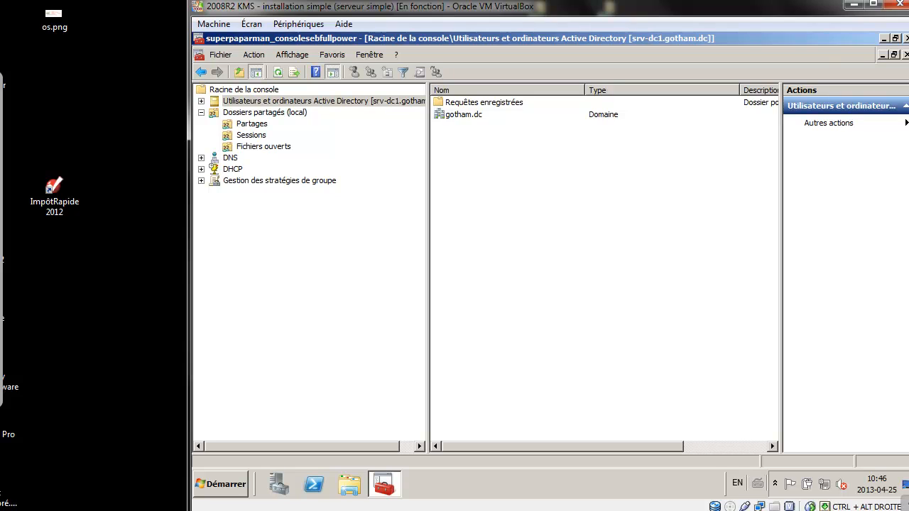
left_click(201, 181)
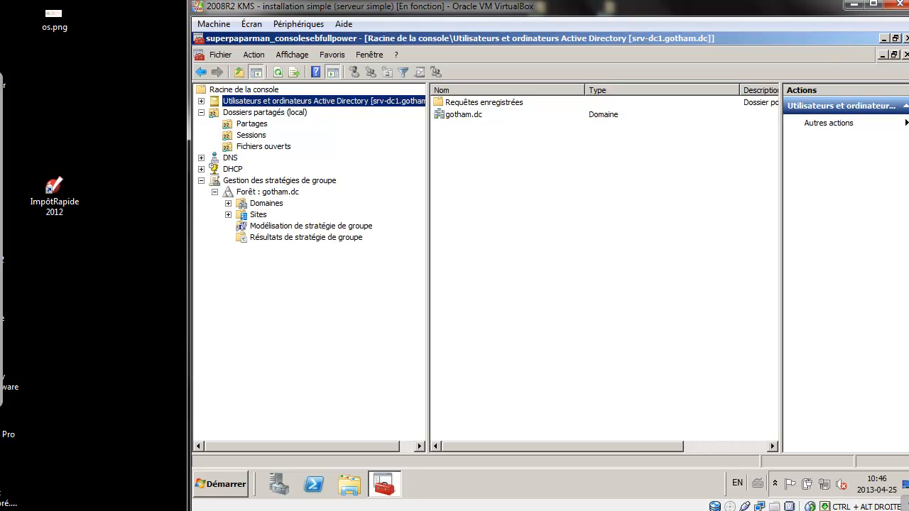
left_click(228, 204)
left_click(241, 215)
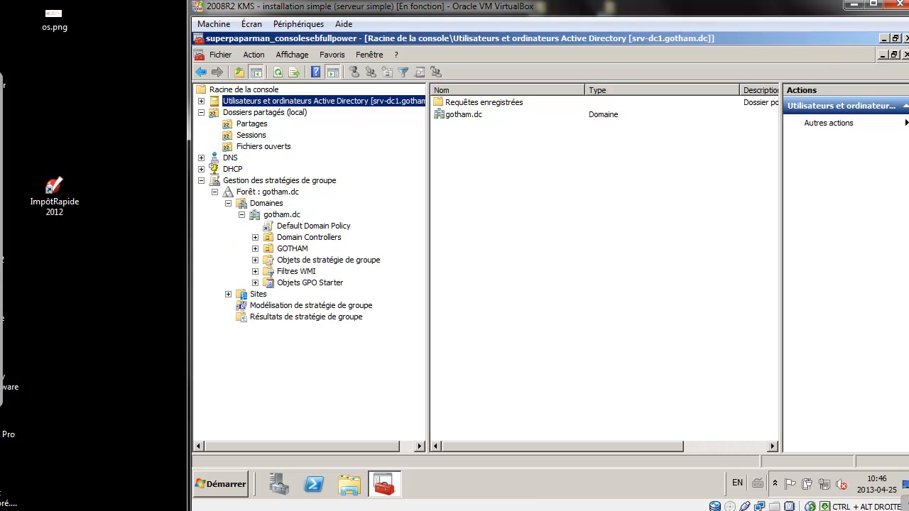
left_click(255, 248)
left_click(292, 249)
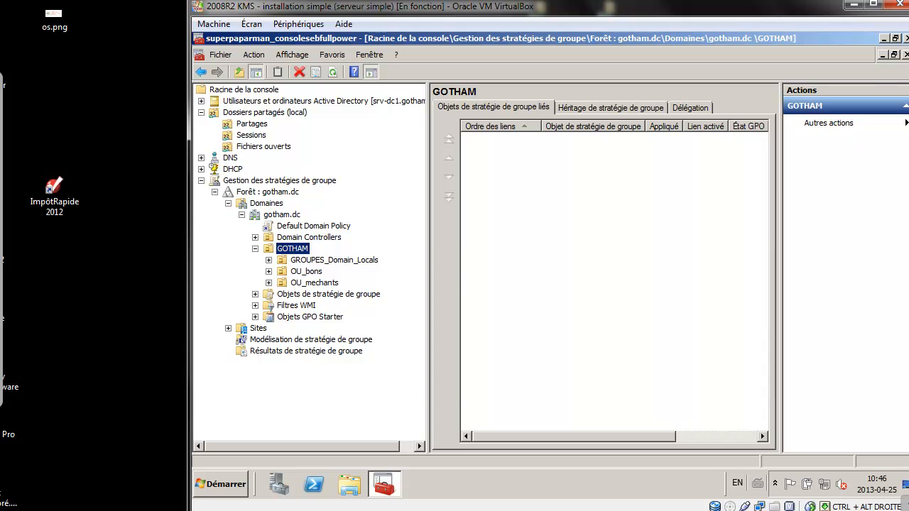
Create a GPO named GPP_user_MAPPING_FICHIERS_Z linked to the GOTHAM unit and select it.
right_click(304, 238)
right_click(294, 248)
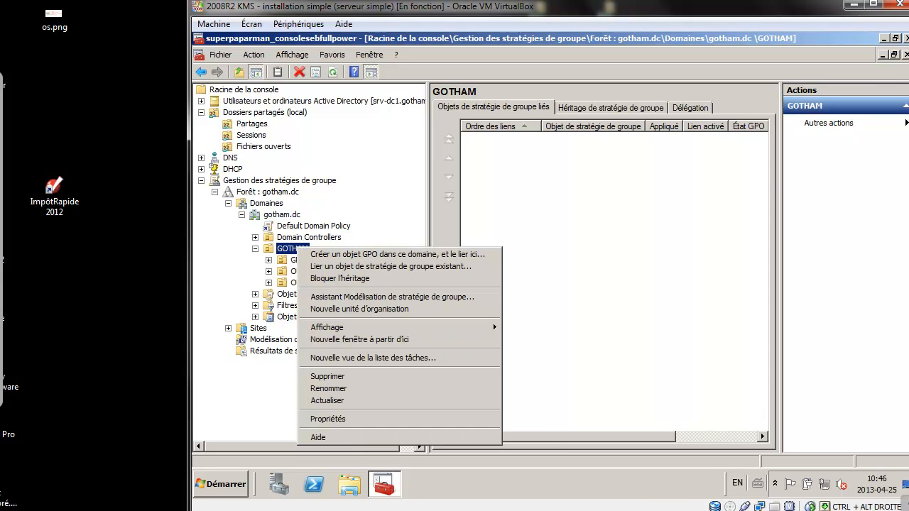
left_click(397, 254)
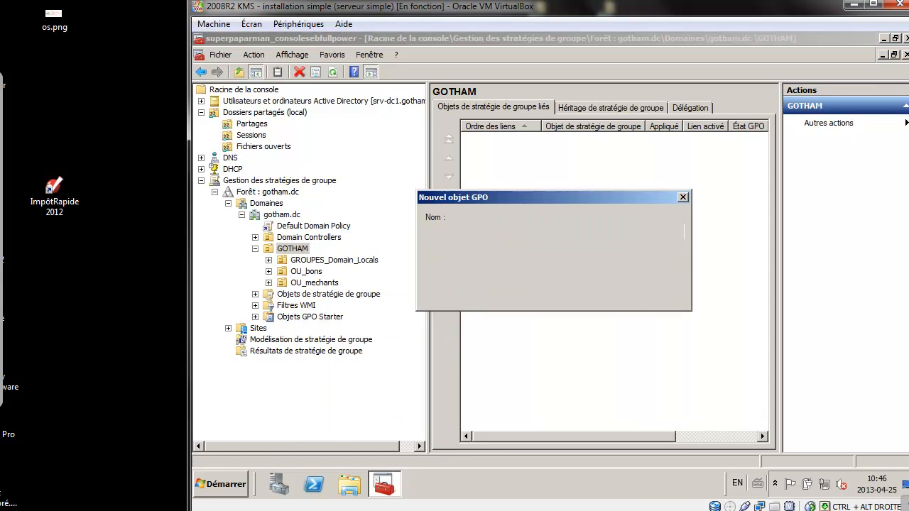
type("GPP_")
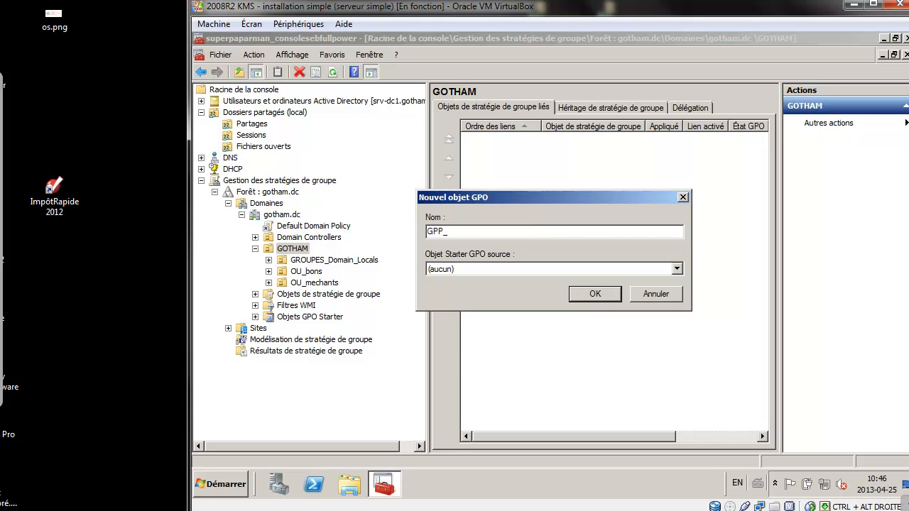
type("user_MAPPING_FICHIERS_Z")
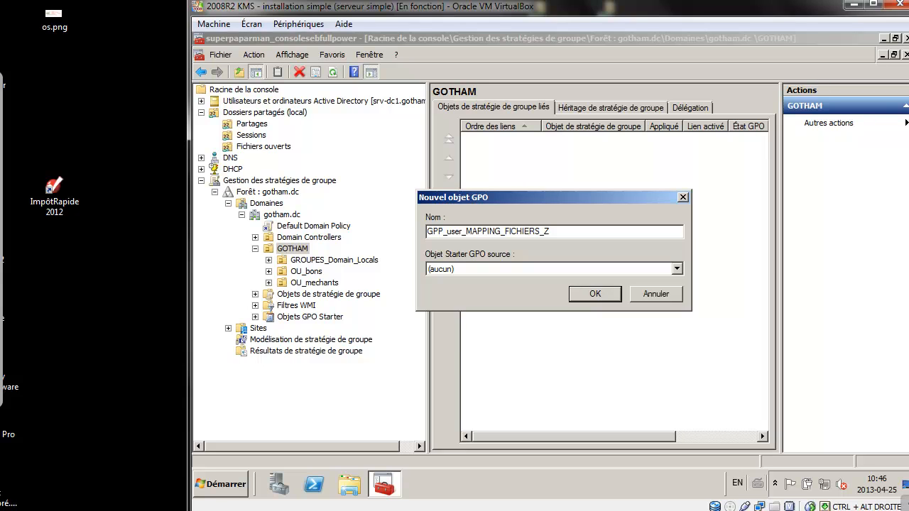
left_click(596, 294)
left_click(348, 260)
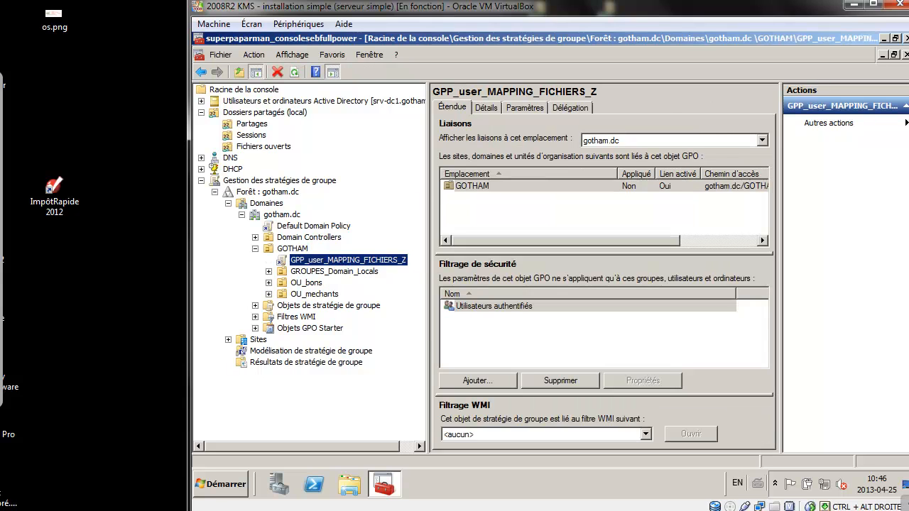
Edit the new GPO and expand User Configuration > Preferences > Windows Settings > Drive Maps.
right_click(348, 260)
left_click(375, 268)
left_click(278, 190)
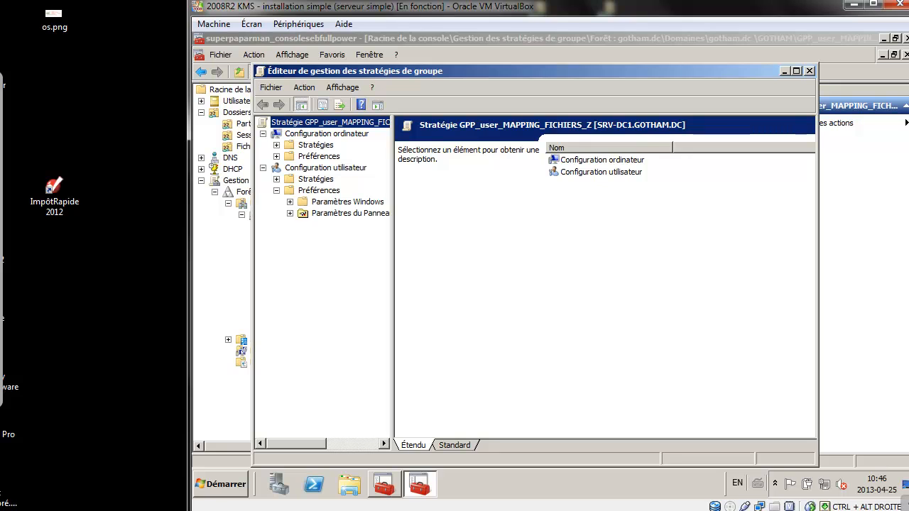
left_click(291, 202)
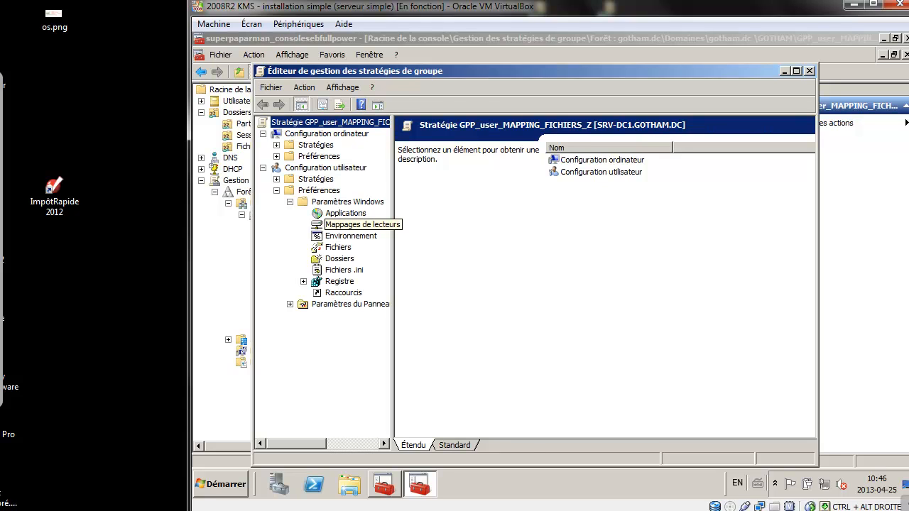
left_click(352, 225)
Add a new mapped drive Z: pointing to \\srv-dc1\fichiers.
right_click(339, 225)
mouse_move(376, 230)
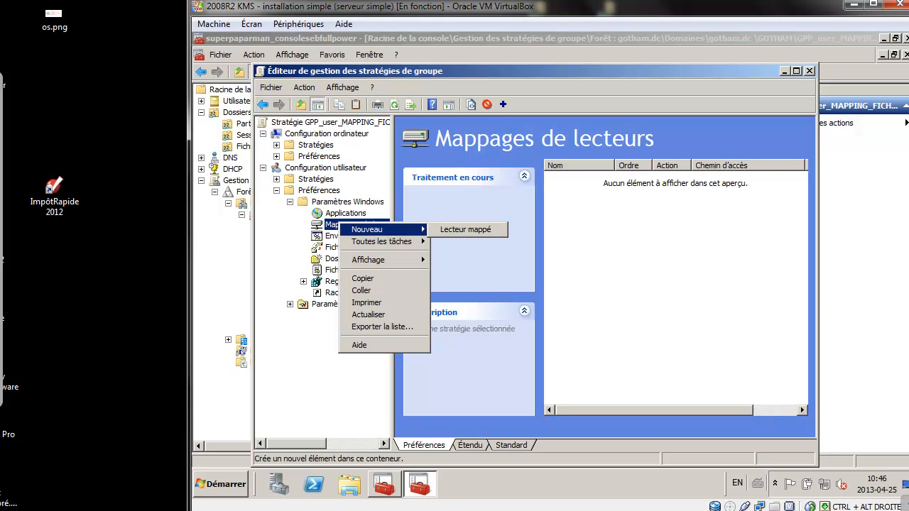
left_click(466, 230)
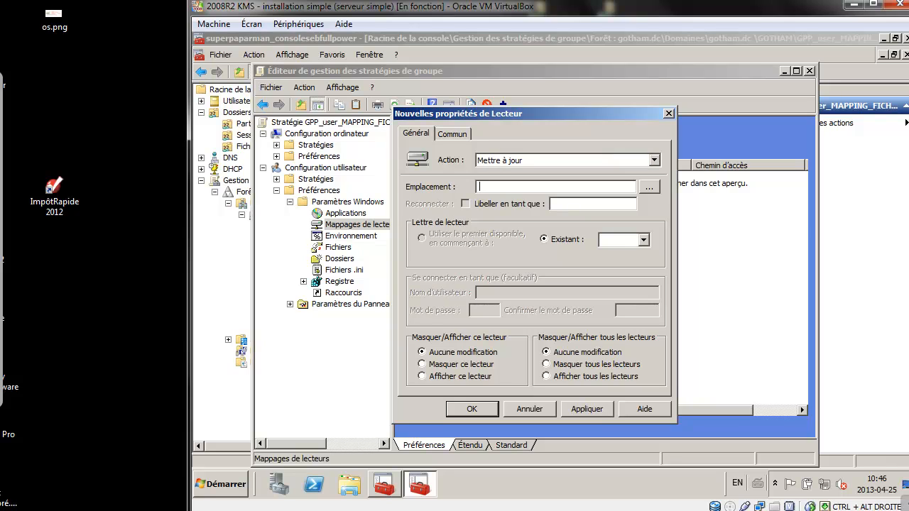
type("\\\\srv-dc1")
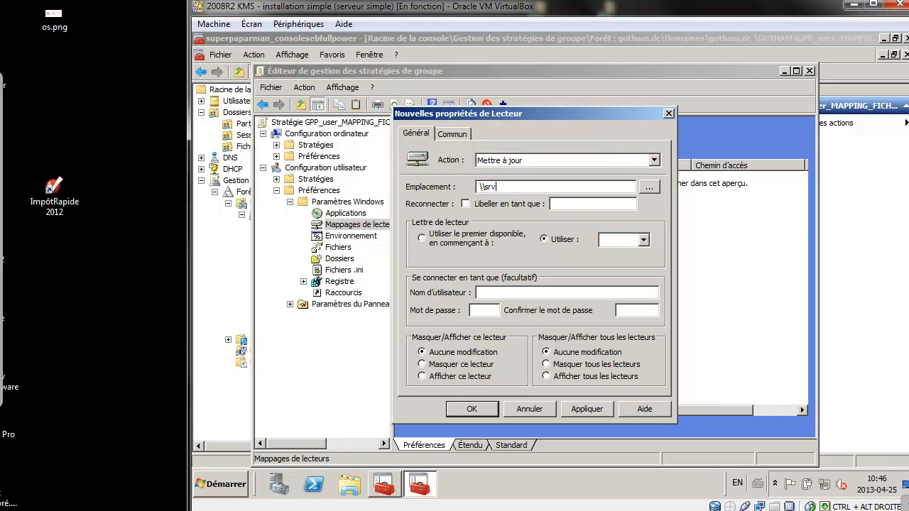
type("\\fichiers")
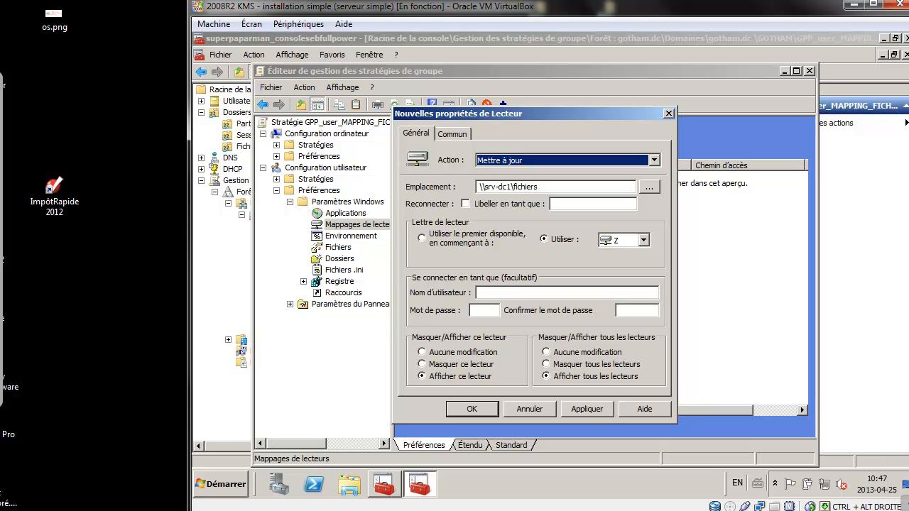
key("Return")
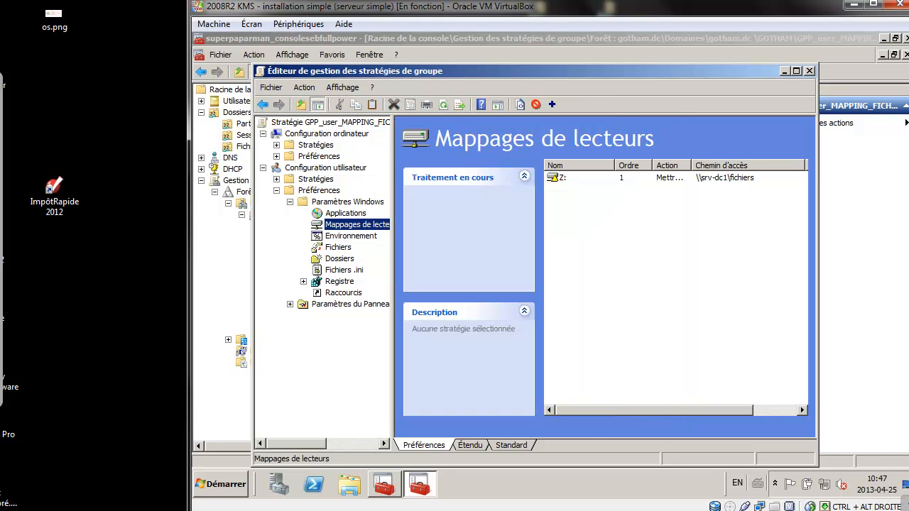
On the Windows 7 client, run gpupdate /f and answer O to log off.
mouse_move(313, 508)
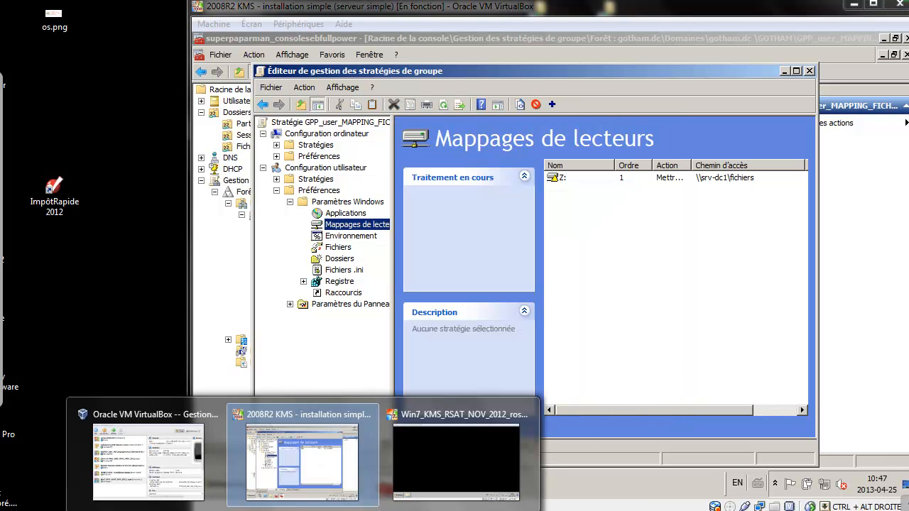
left_click(462, 478)
key("super")
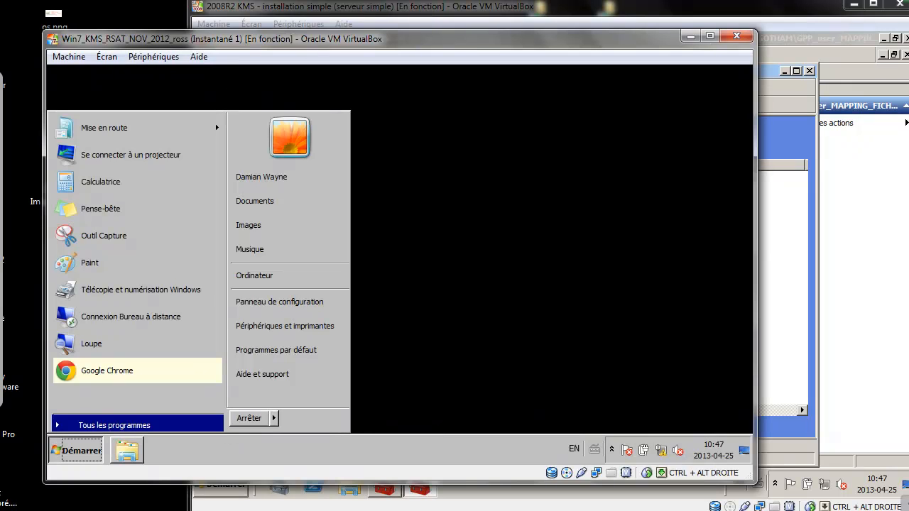
key("super+r")
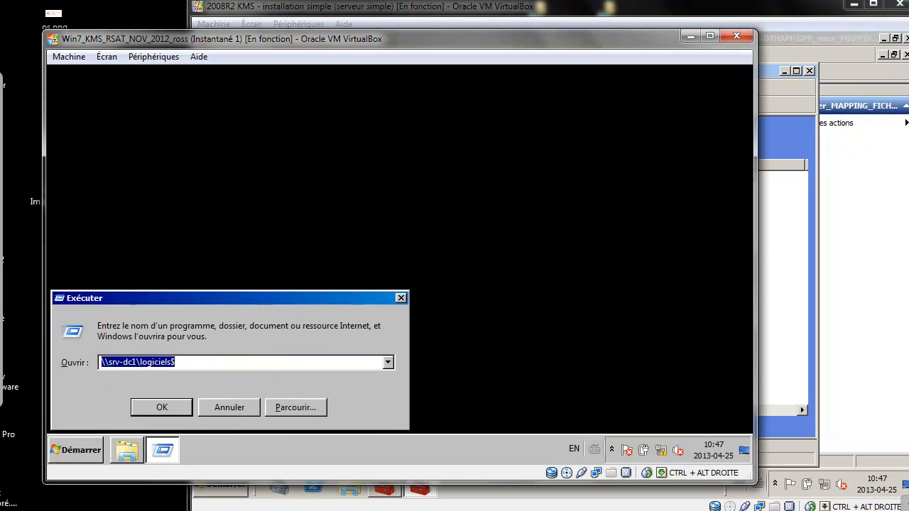
type("gpup")
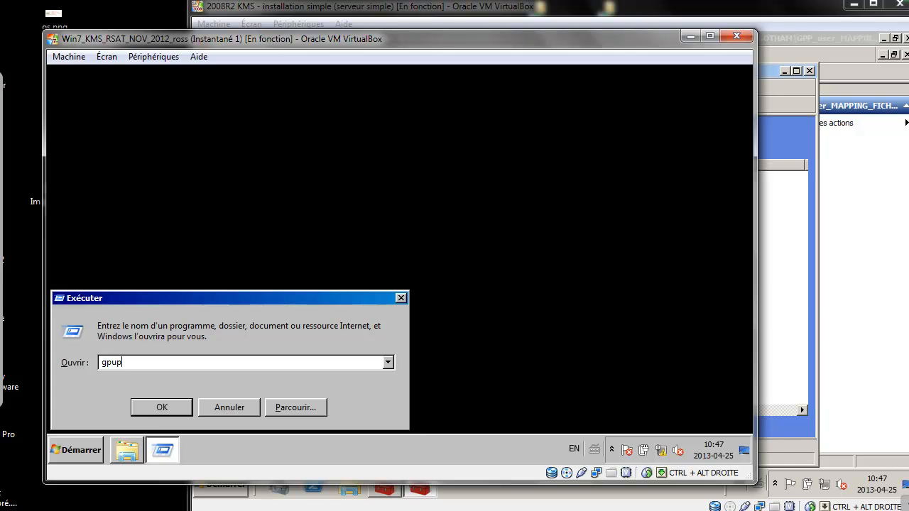
type("date /fo")
key("Return")
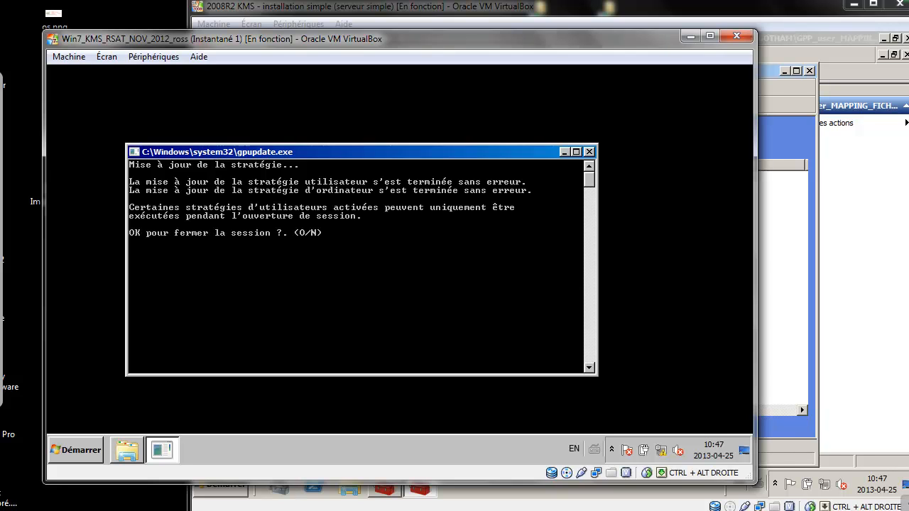
type("o")
key("Return")
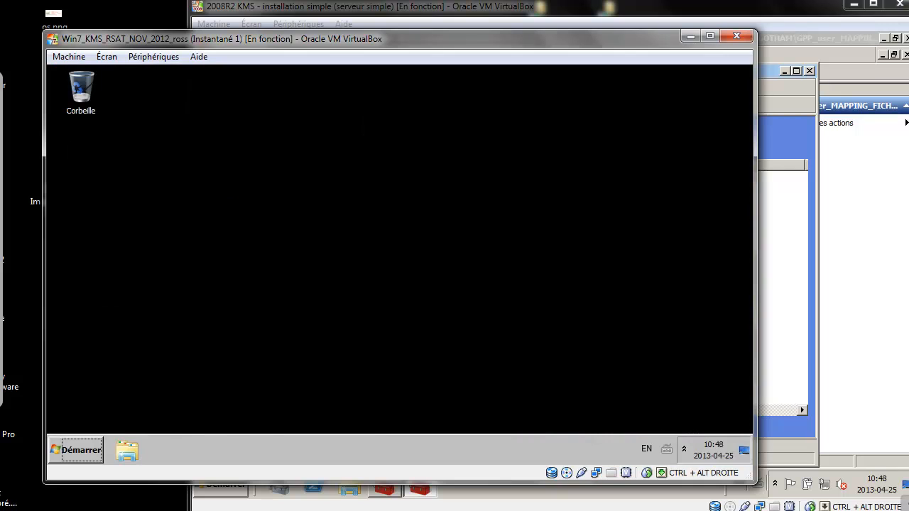
Open the mapped fichiers Z: drive from the Computer view.
left_click(76, 450)
left_click(290, 276)
left_click(503, 274)
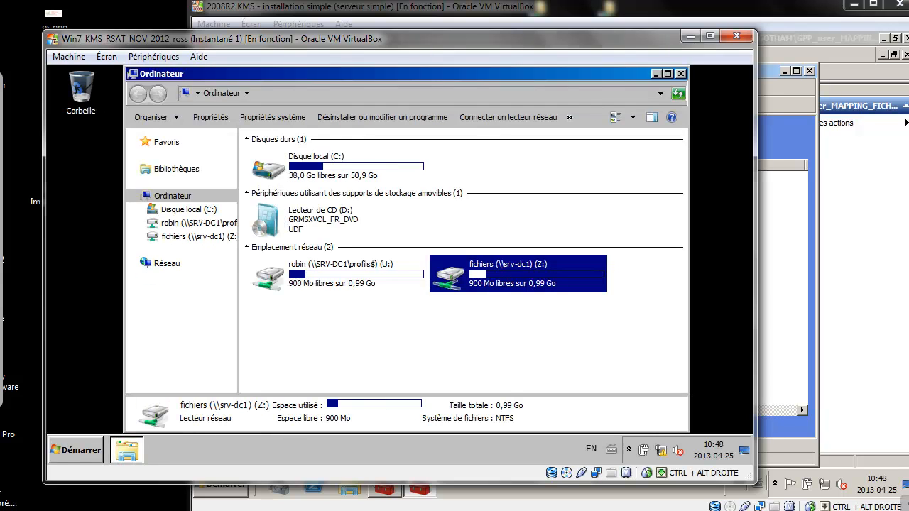
key("Return")
Try creating a new folder at the Z: root and dismiss the access-denied message.
right_click(348, 249)
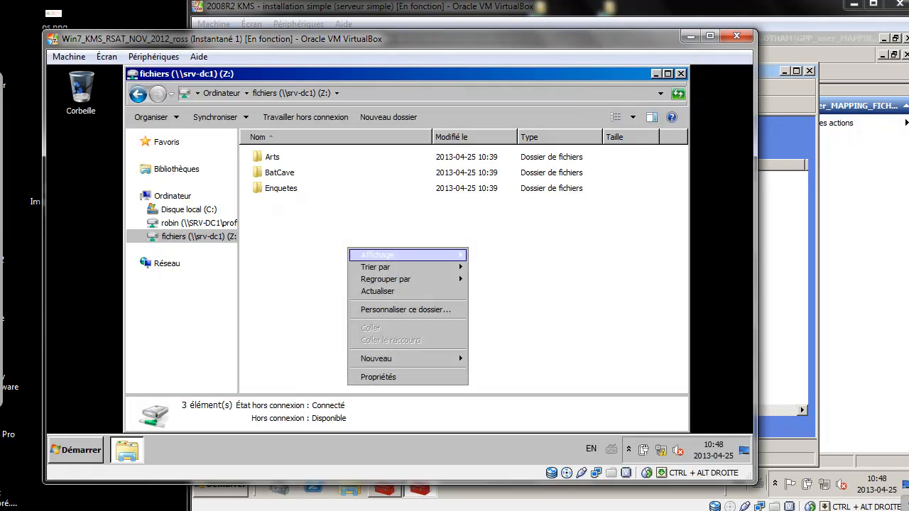
key("Right")
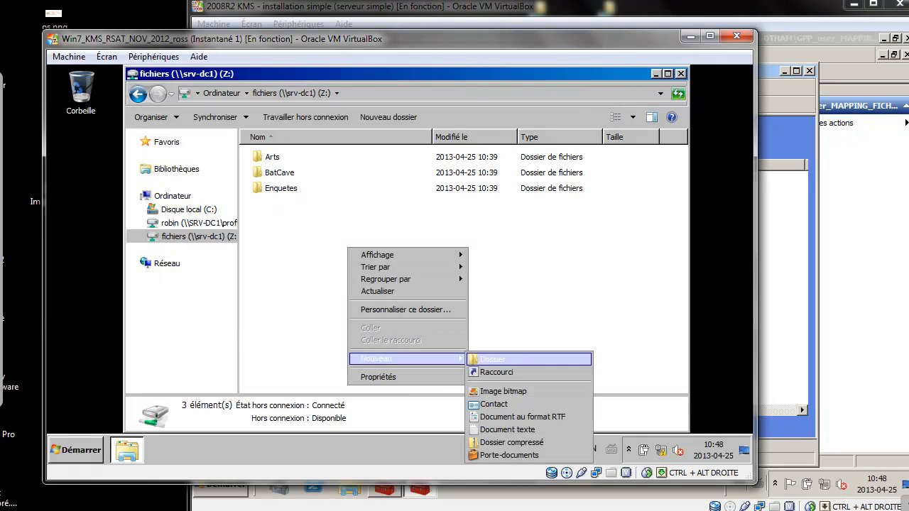
key("Return")
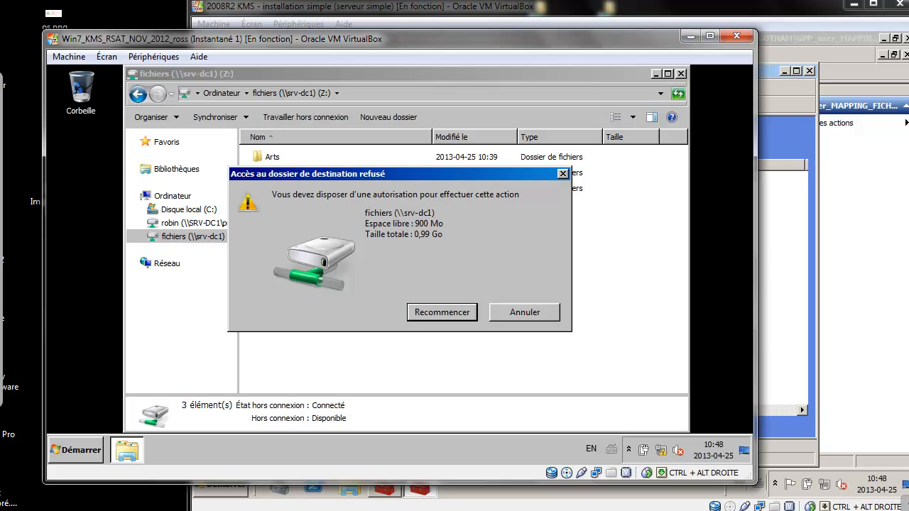
key("Escape")
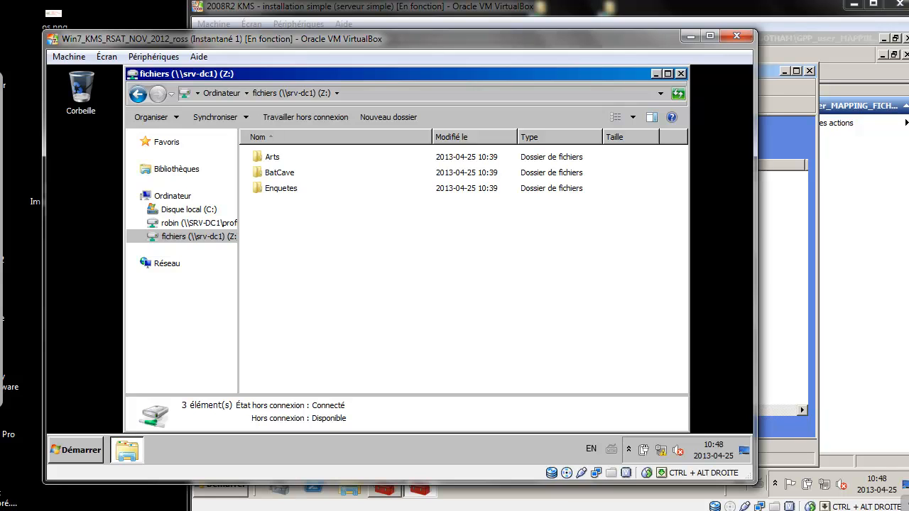
Open the Arts folder, check its context menu, and return to the Z: root.
double_click(272, 156)
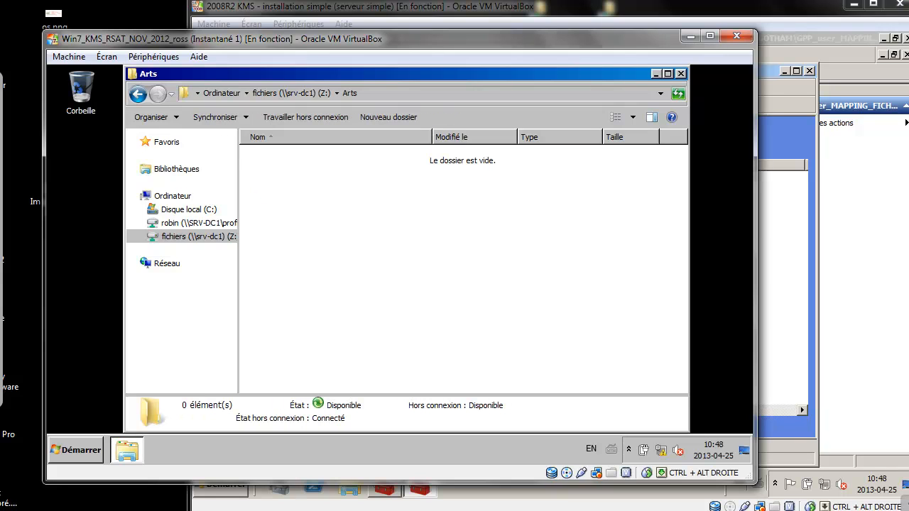
right_click(273, 176)
mouse_move(301, 286)
left_click(292, 93)
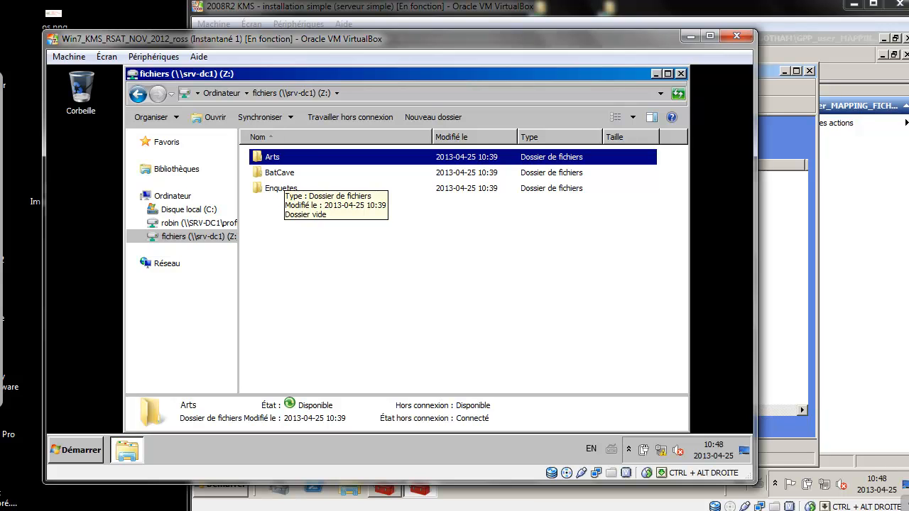
Open BatCave, create a new folder with its default name, and go back to Z:.
double_click(279, 174)
right_click(284, 176)
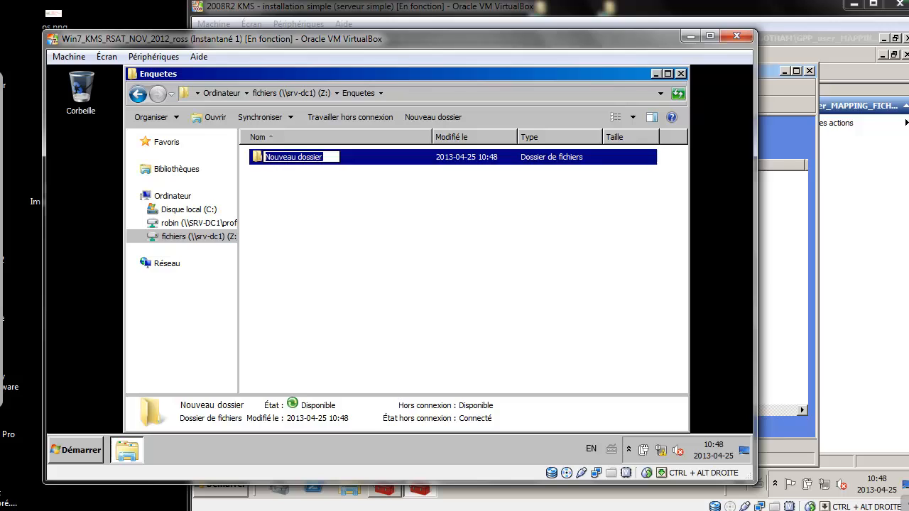
left_click(441, 270)
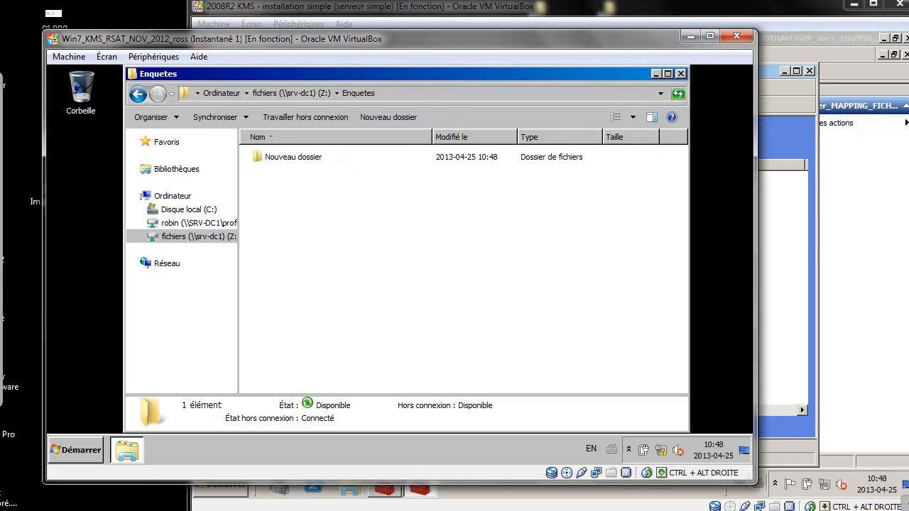
key("BackSpace")
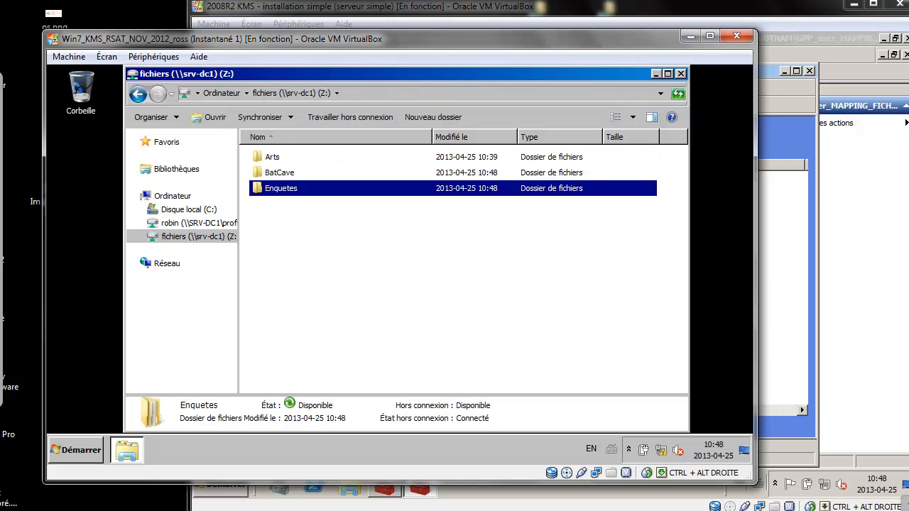
Turn on Sankoré annotation and write an underlined 'DENY?' below the folder list.
key("ctrl+2")
left_click_drag(328, 250, 329, 277)
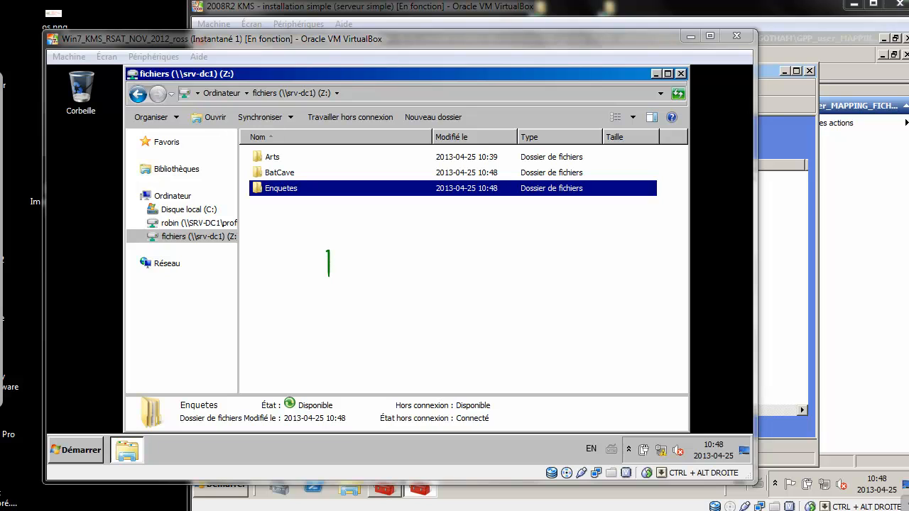
left_click_drag(296, 244, 333, 282)
left_click_drag(365, 255, 385, 270)
mouse_move(364, 260)
left_mouse_down()
mouse_move(386, 254)
mouse_move(384, 241)
left_mouse_up()
mouse_move(397, 272)
left_mouse_down()
mouse_move(422, 245)
mouse_move(449, 251)
left_mouse_up()
mouse_move(465, 226)
left_mouse_down()
mouse_move(451, 269)
mouse_move(492, 250)
mouse_move(495, 282)
left_mouse_up()
left_click_drag(355, 321, 485, 302)
left_click_drag(352, 344, 476, 319)
left_click_drag(360, 310, 392, 320)
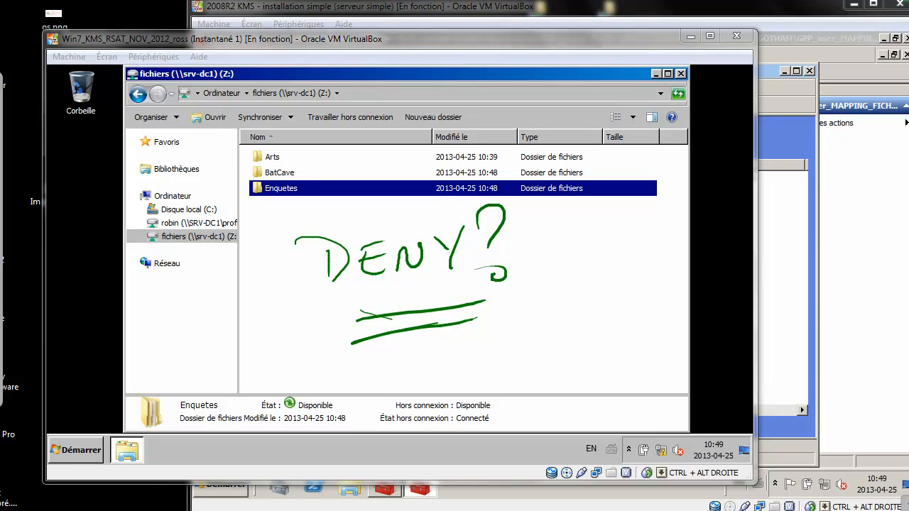
Erase the DENY? note, open and leave BatCave, then bring the 2008R2 server forward.
mouse_move(490, 249)
left_mouse_down()
mouse_move(418, 215)
mouse_move(519, 280)
left_mouse_up()
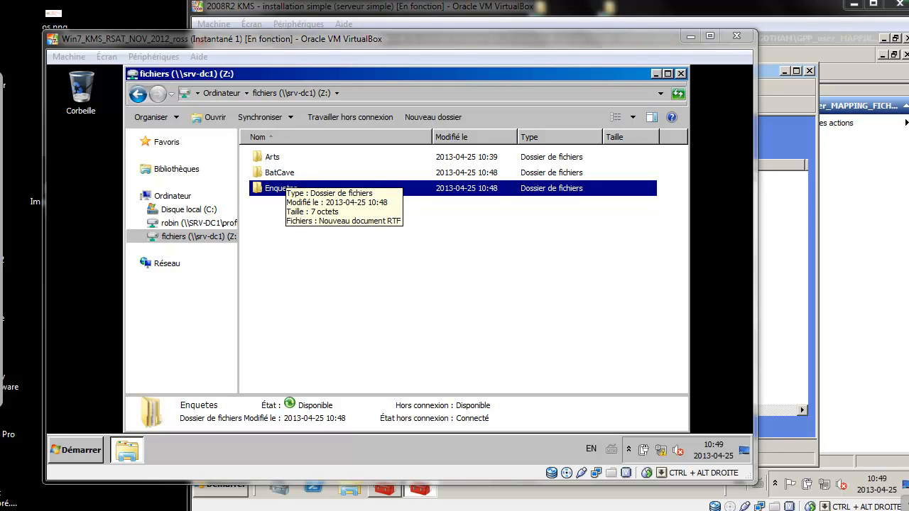
left_click(279, 172)
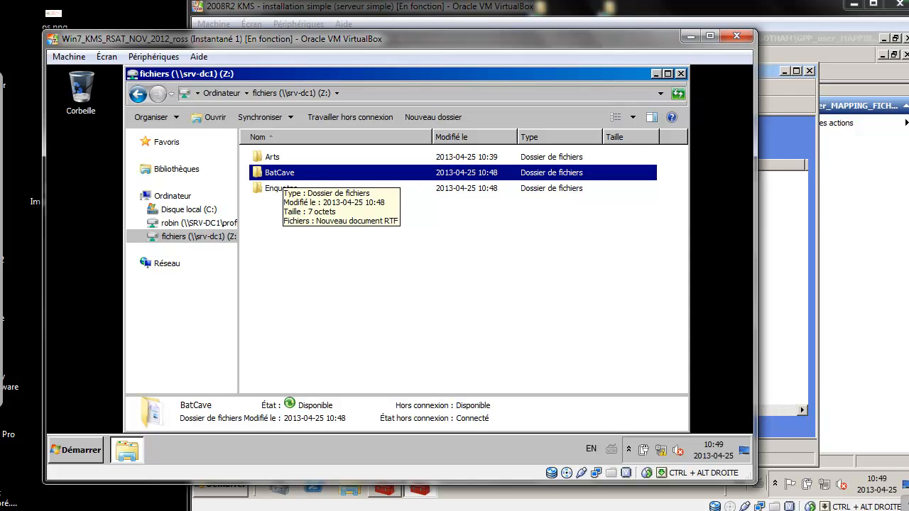
key("Return")
key("BackSpace")
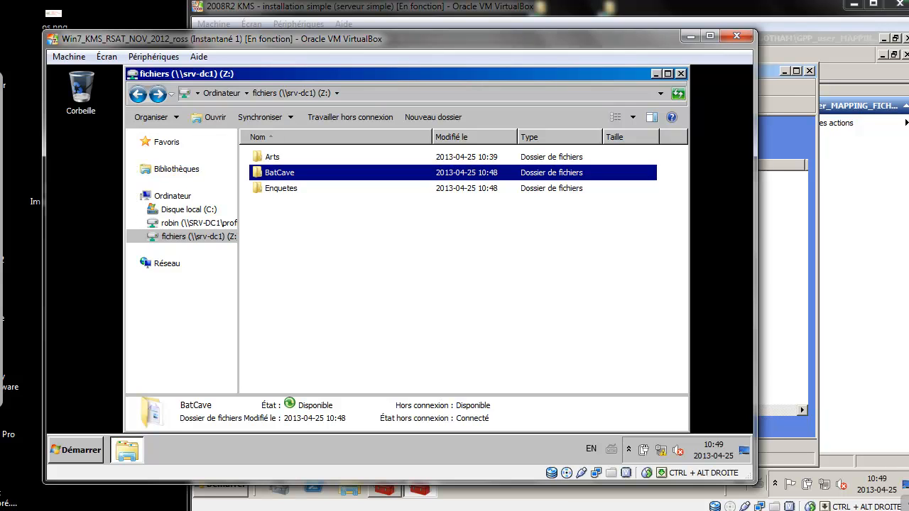
key("alt+Tab")
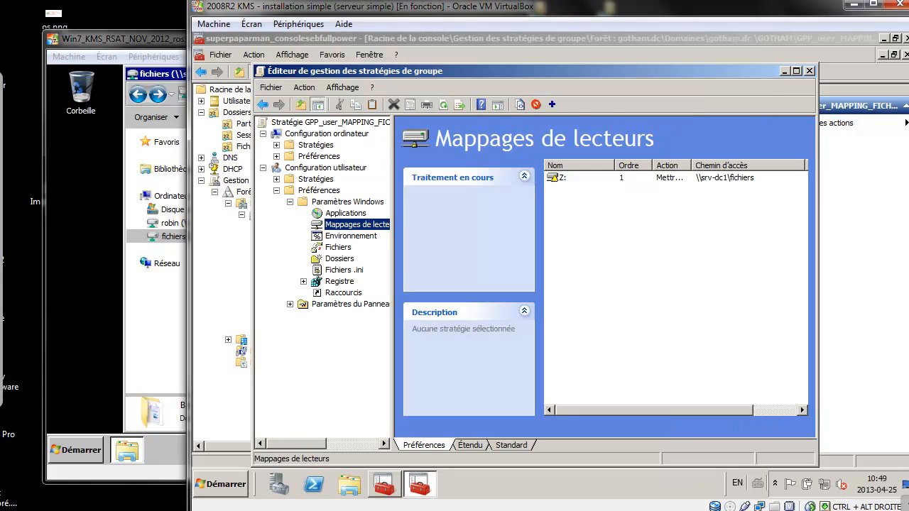
Close the policy editor and open the GL_mechants group's member list in GOTHAM.
left_click(810, 71)
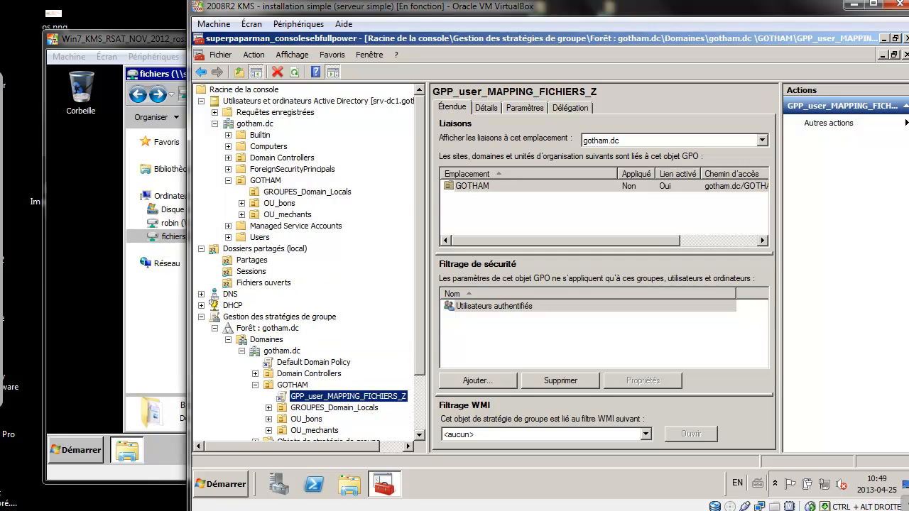
left_click(279, 203)
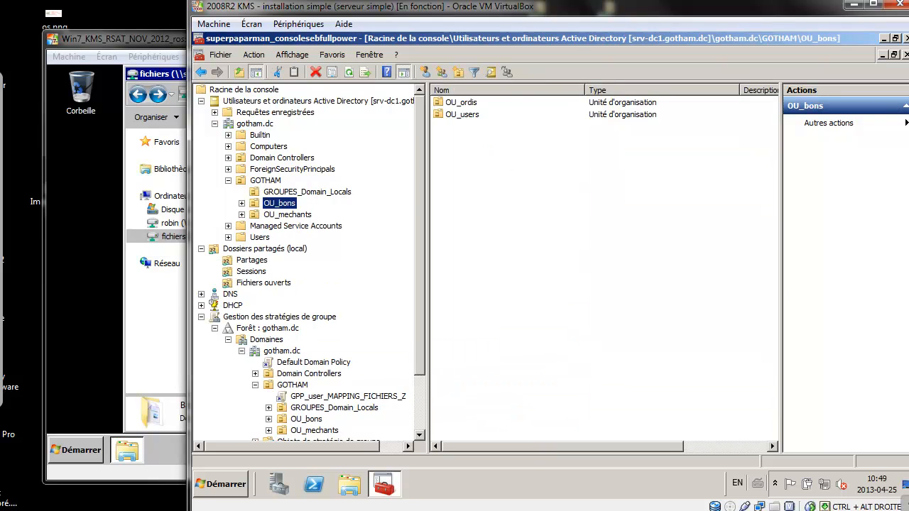
left_click(265, 180)
double_click(468, 162)
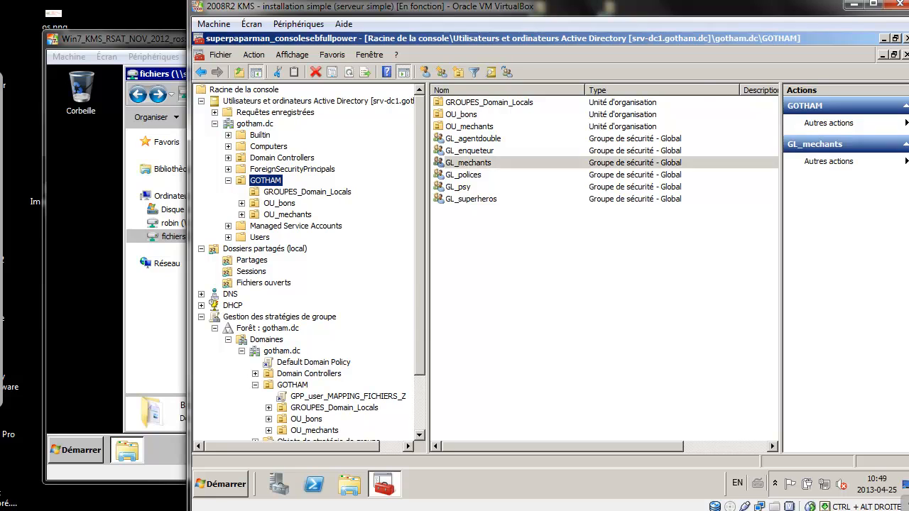
left_click(439, 119)
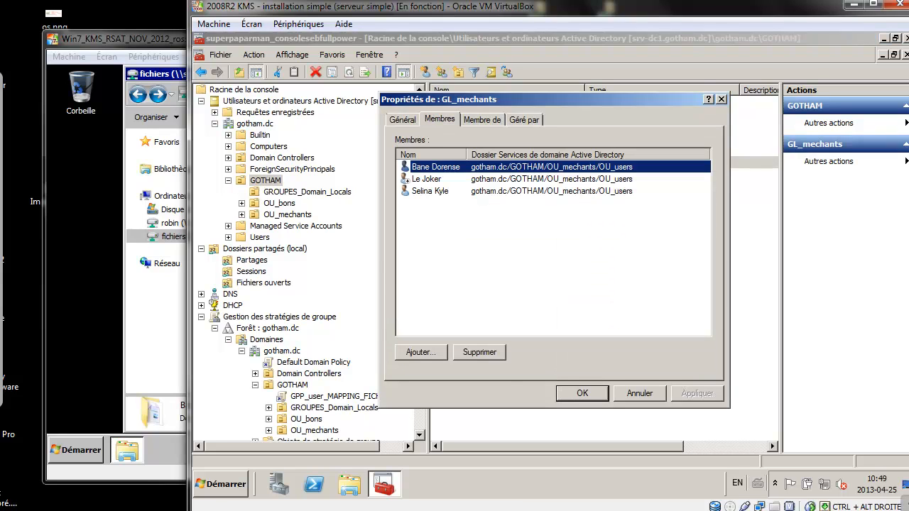
Add the test user's account to GL_mechants, close the properties, and return to the client.
left_click(421, 351)
type("robin")
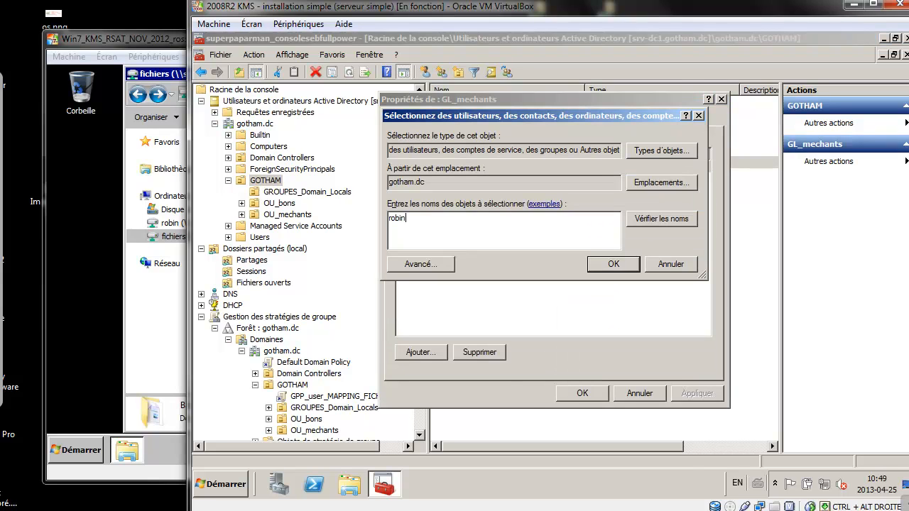
key("Return")
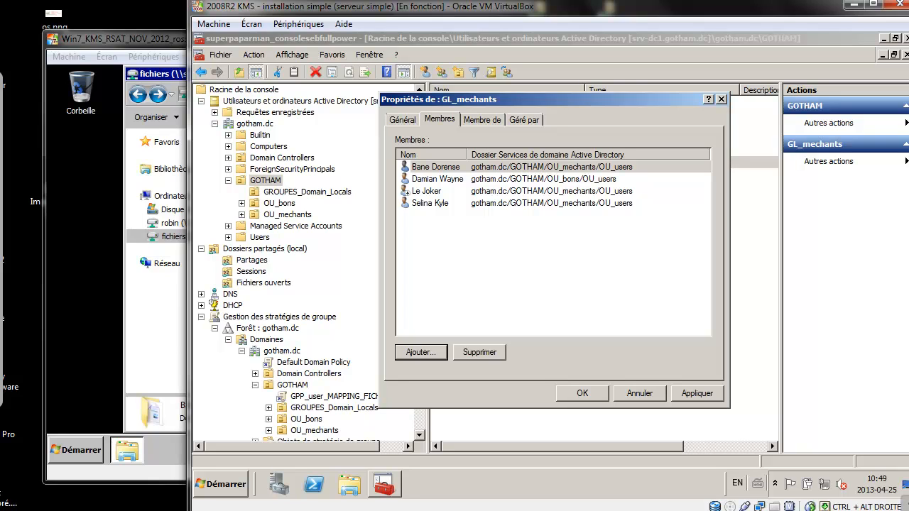
key("Escape")
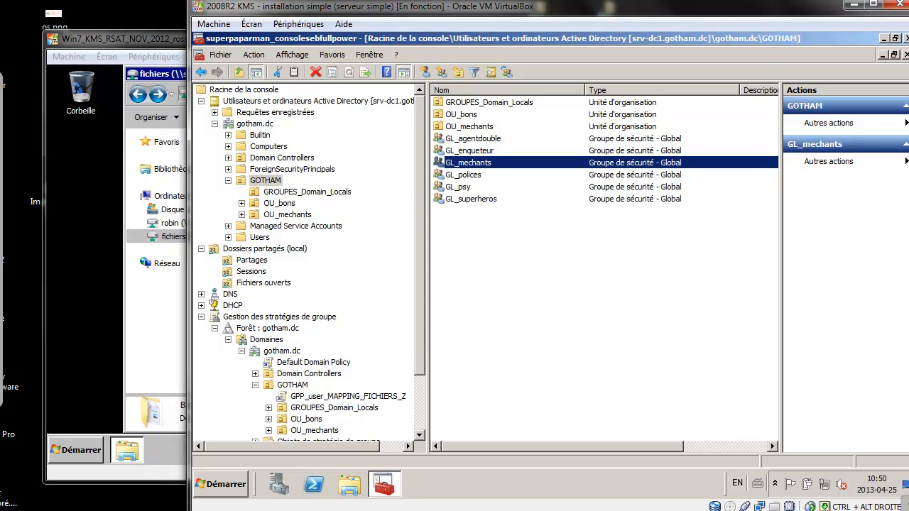
left_click(173, 236)
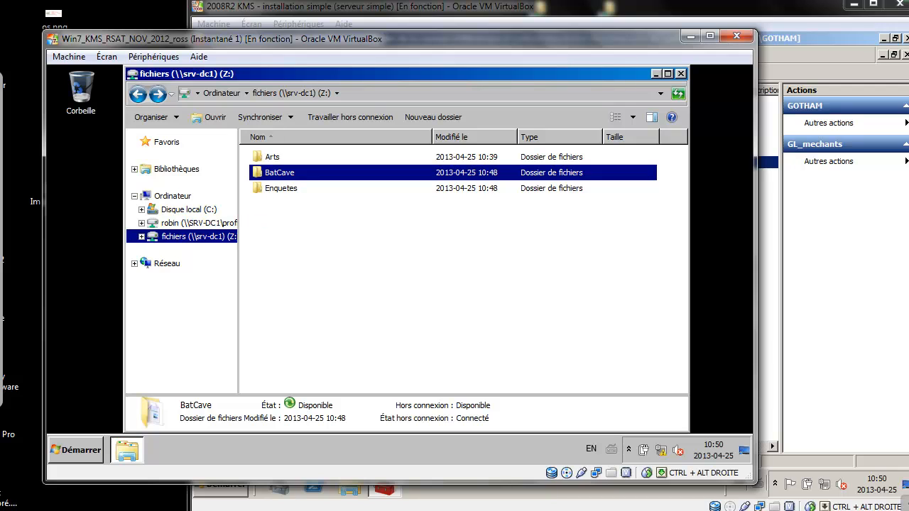
Log the test user off, then log back on via Insert Ctrl-Alt-Suppr with the password.
key("super")
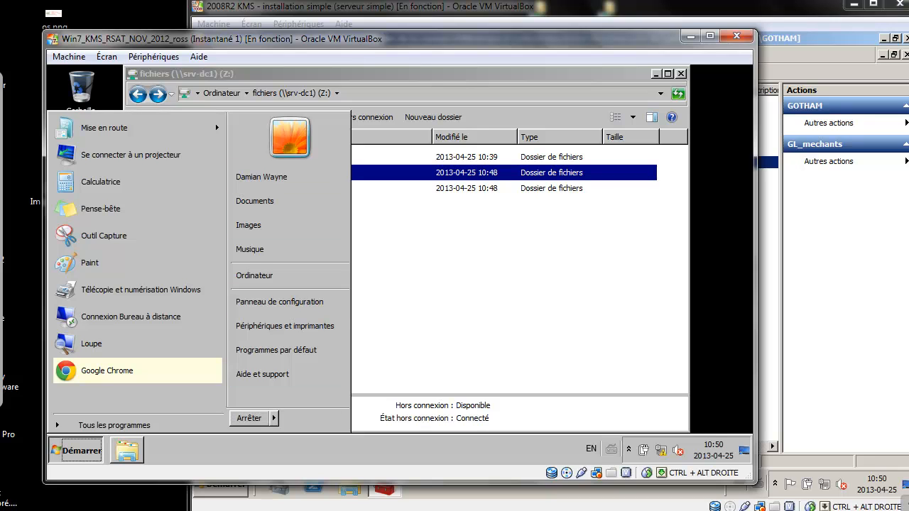
left_click(274, 418)
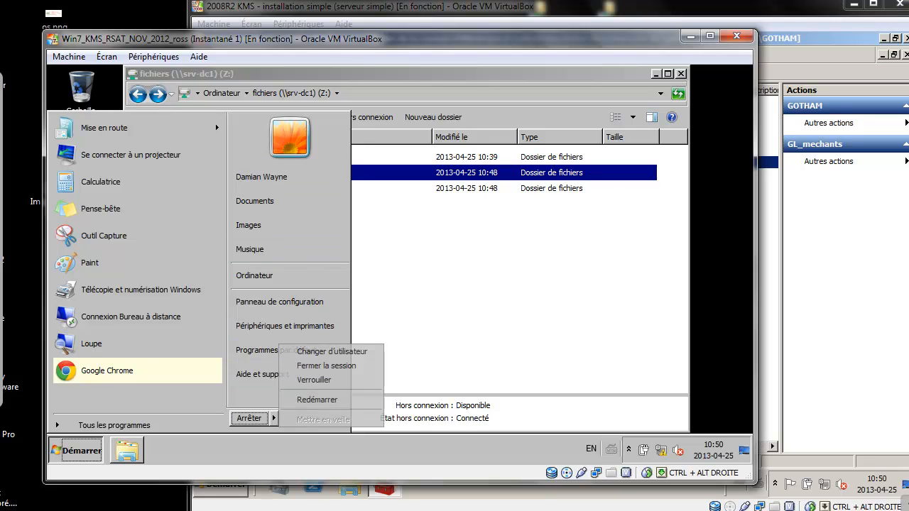
left_click(327, 366)
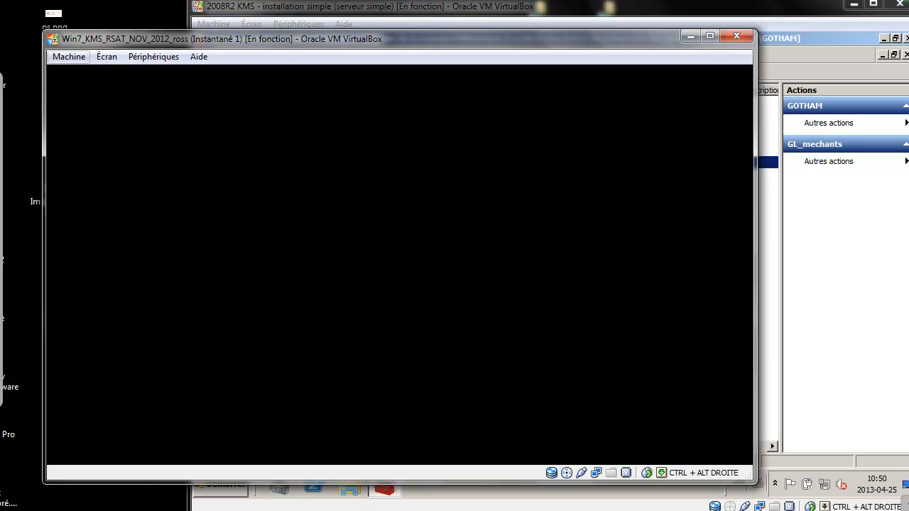
left_click(69, 57)
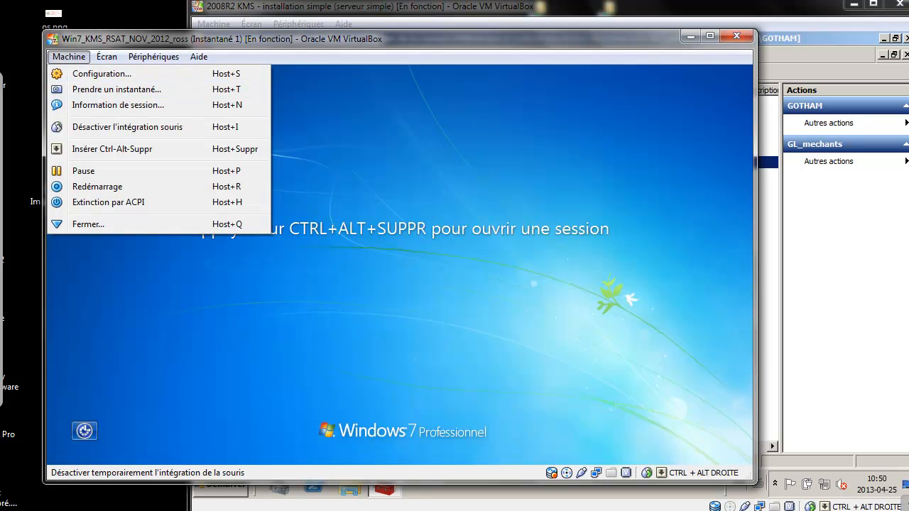
left_click(113, 149)
type("****")
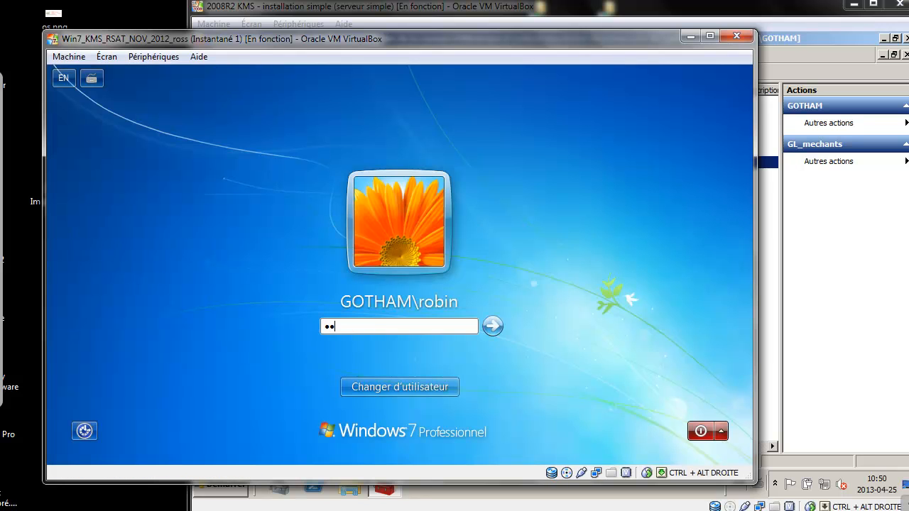
key("Return")
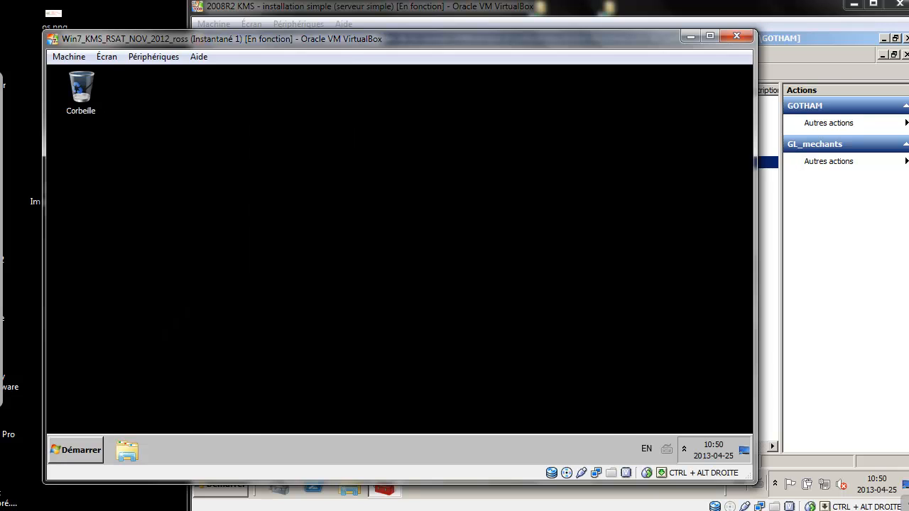
Open drive Z: and try opening BatCave to confirm access is refused.
key("super+e")
double_click(469, 274)
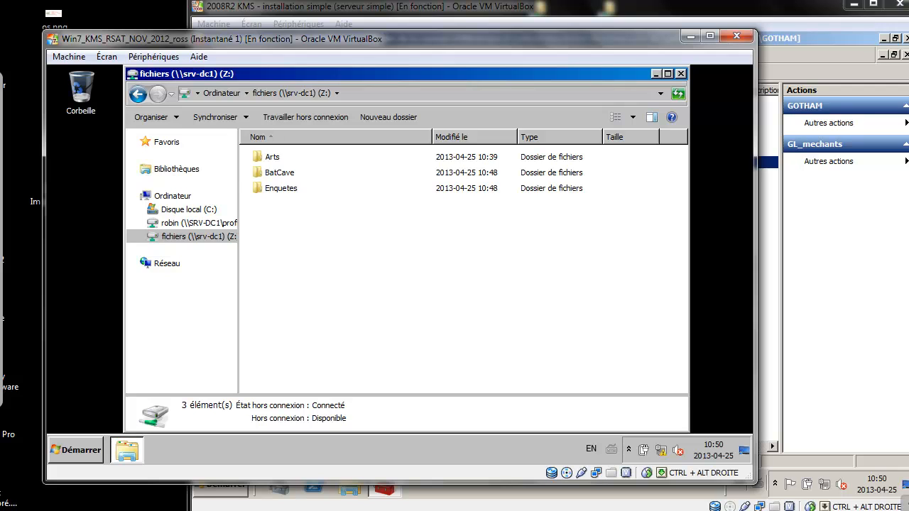
double_click(279, 172)
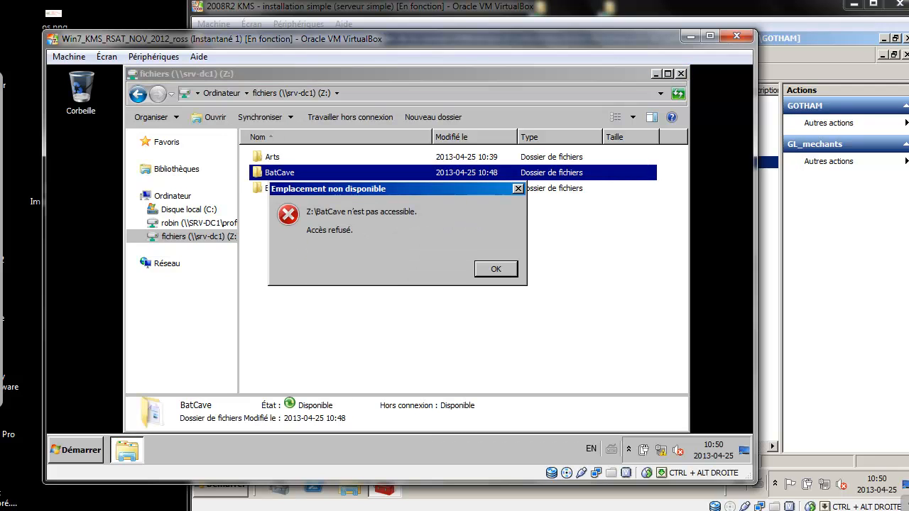
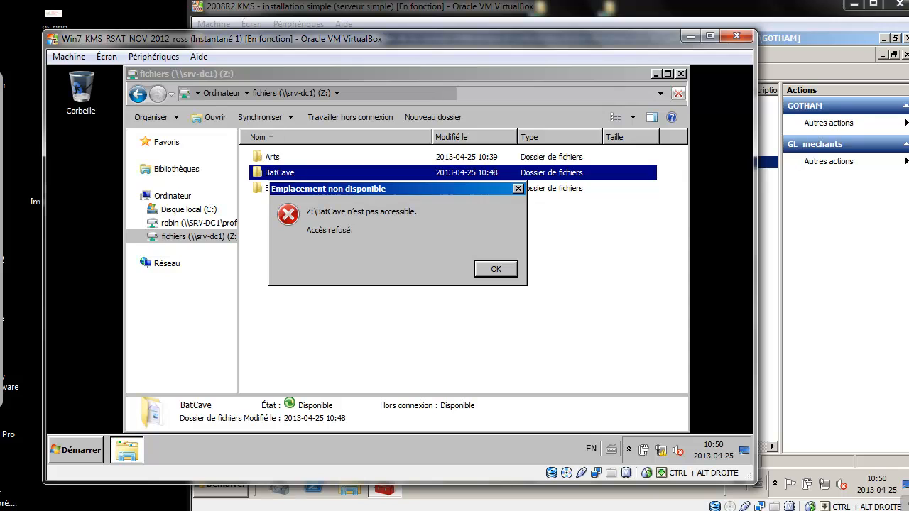
Dismiss the access-denied errors for BatCave and Enquetes, then create a new folder inside Arts.
key("Return")
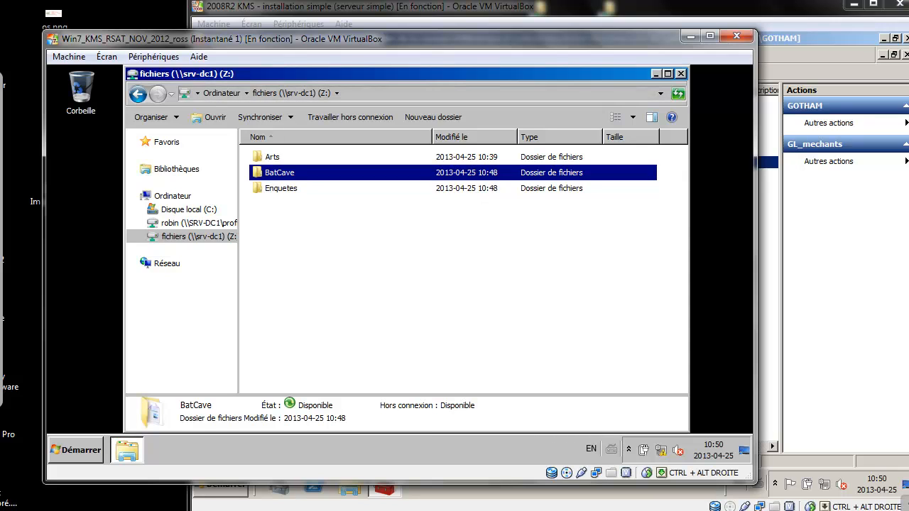
double_click(281, 189)
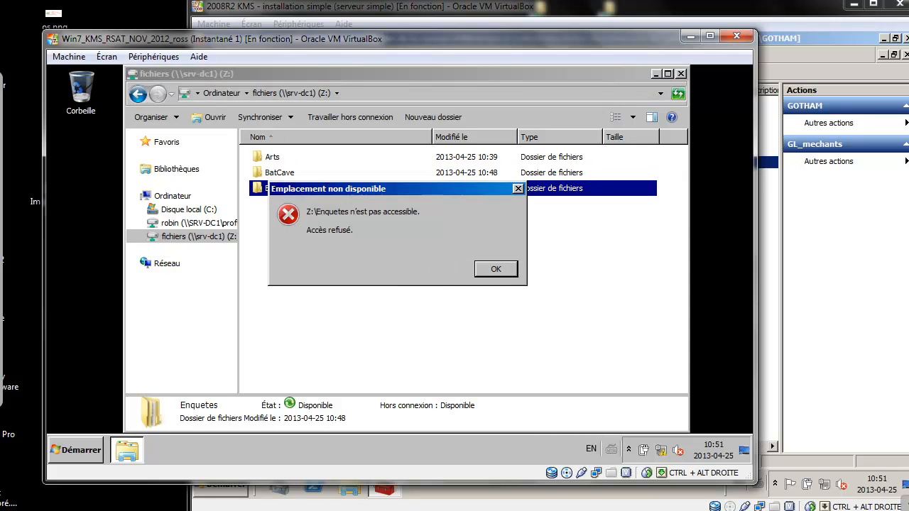
key("Return")
double_click(272, 157)
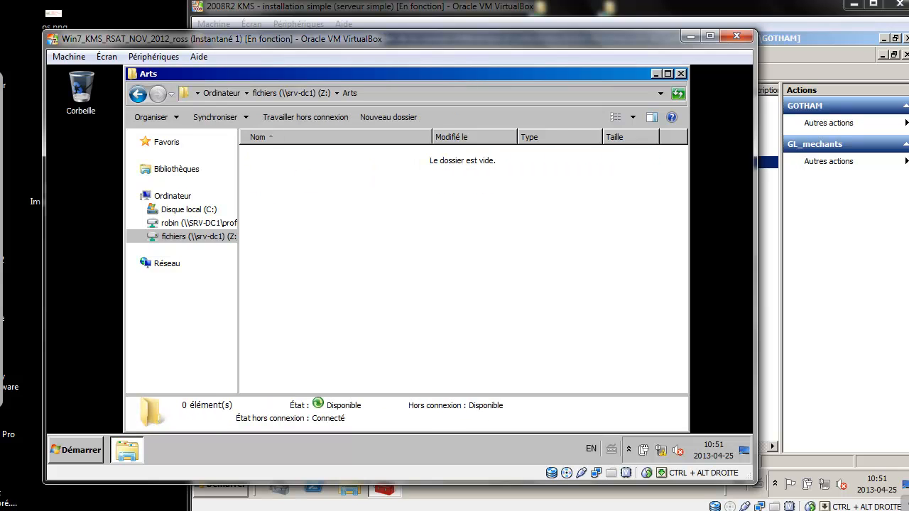
left_click(388, 117)
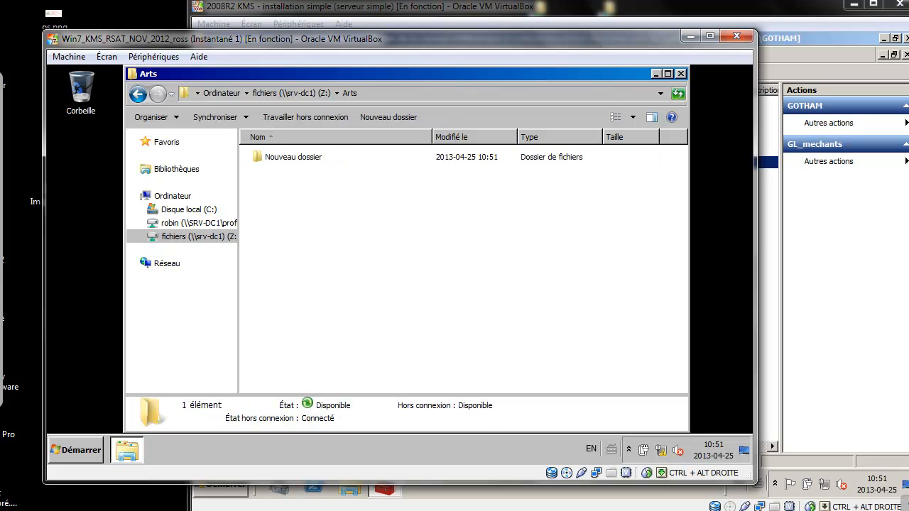
Add a new RTF document to Arts and rename it 'poemerobin, nouveau mechant'.
right_click(290, 201)
mouse_move(327, 312)
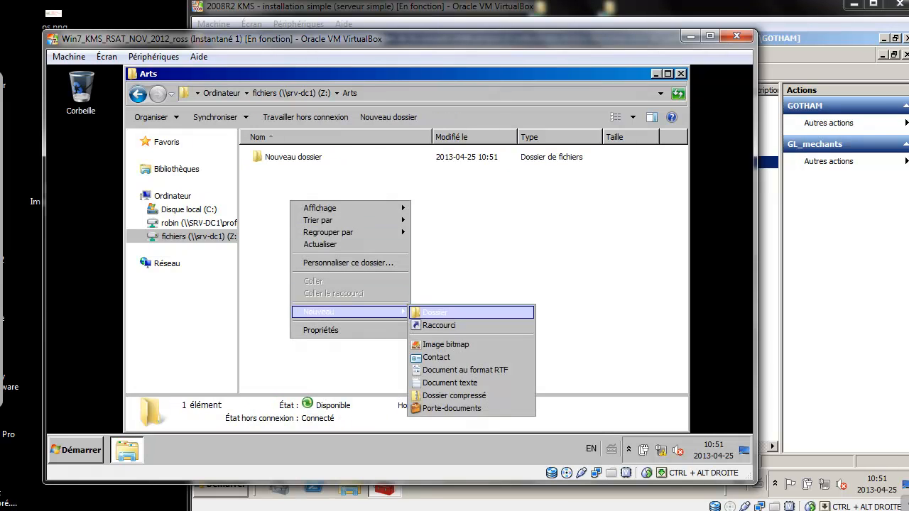
left_click(464, 370)
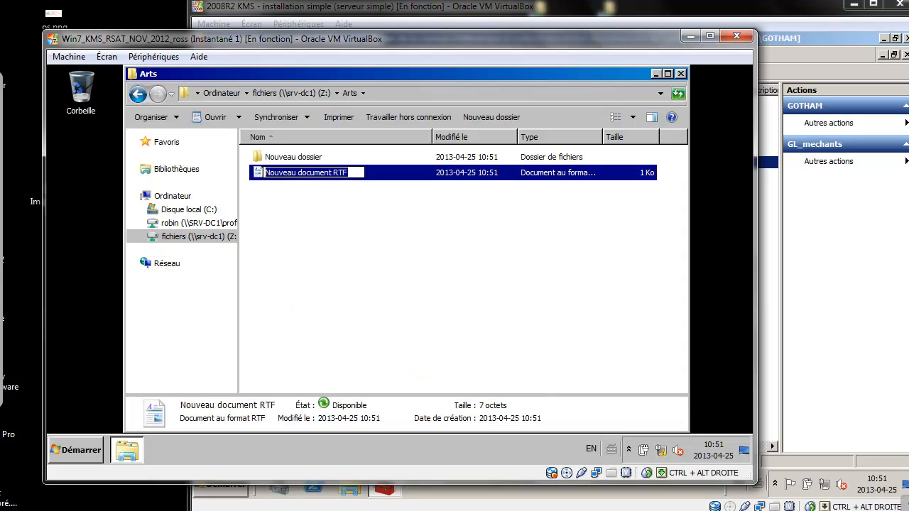
key("Return")
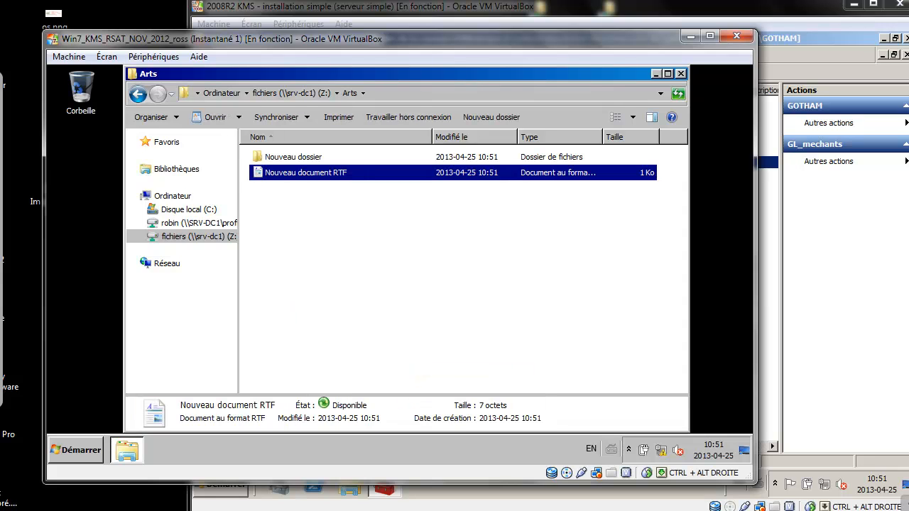
key("F2")
type("poemerobin, nouveau mechant")
key("Return")
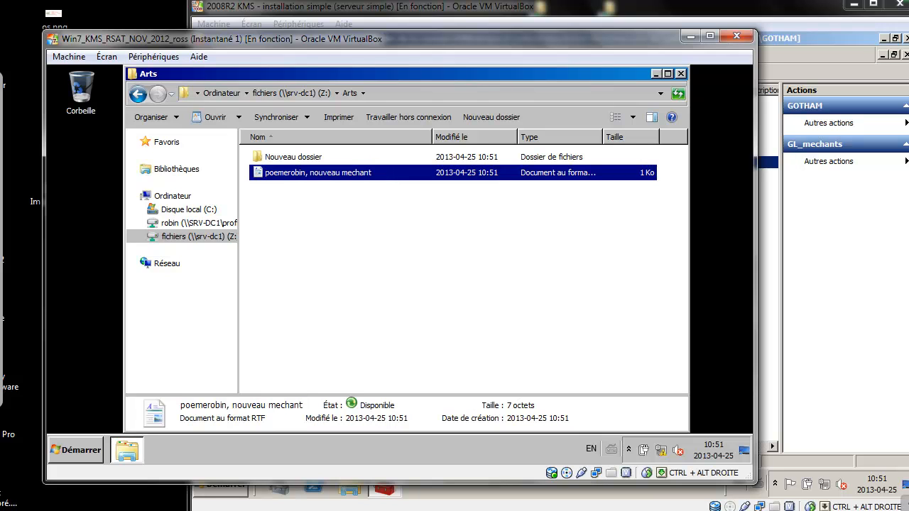
Write 'Cher Batman, je ne voulais pas de te faire de mal en aidant Superman dans une mission.' in WordPad, save it, and close Arts.
key("Return")
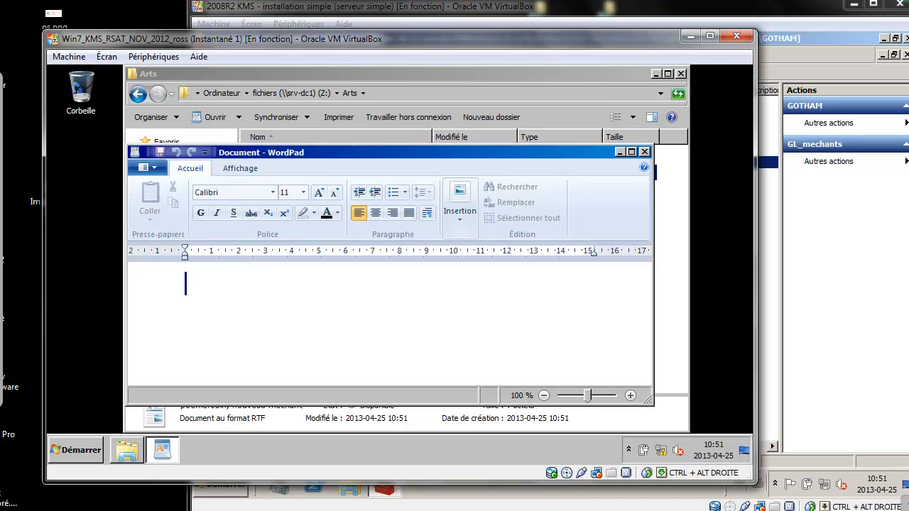
type("Ch")
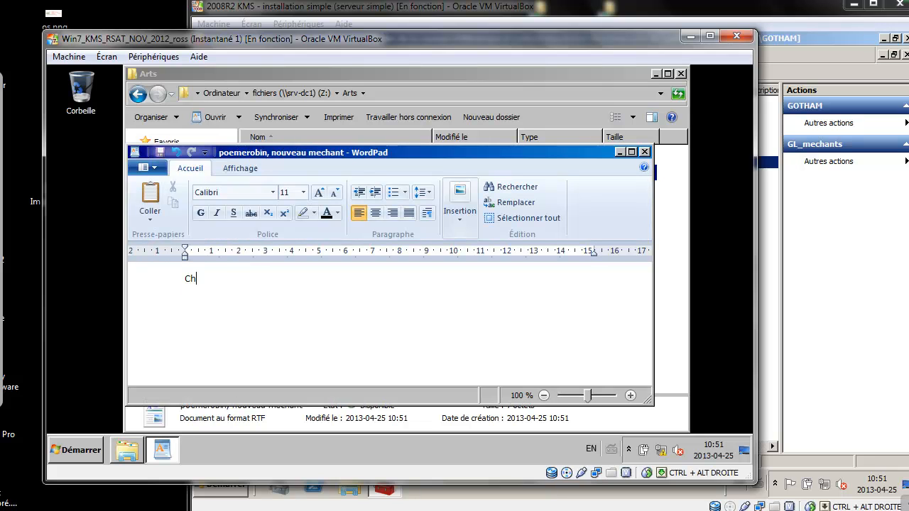
type("er Batman, je ne voulais pas de t")
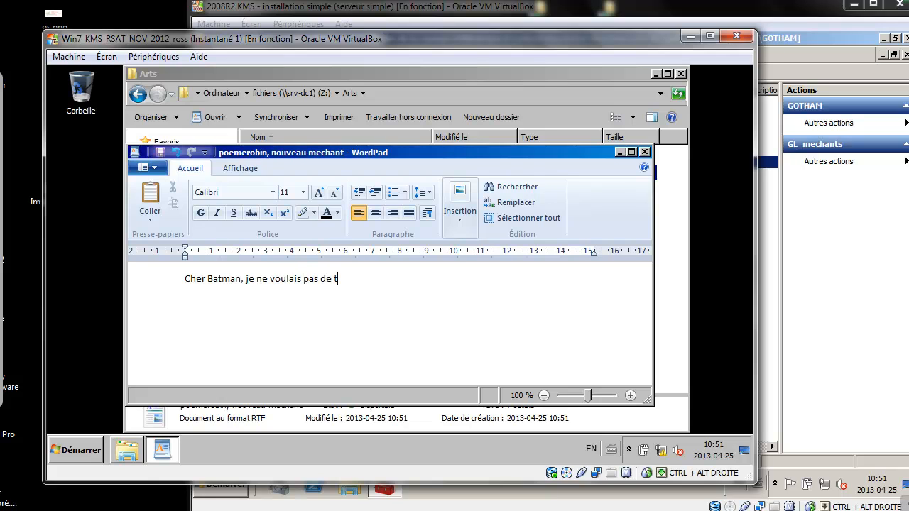
type("e faire de m")
key("BackSpace")
type("mal en aidant Superman")
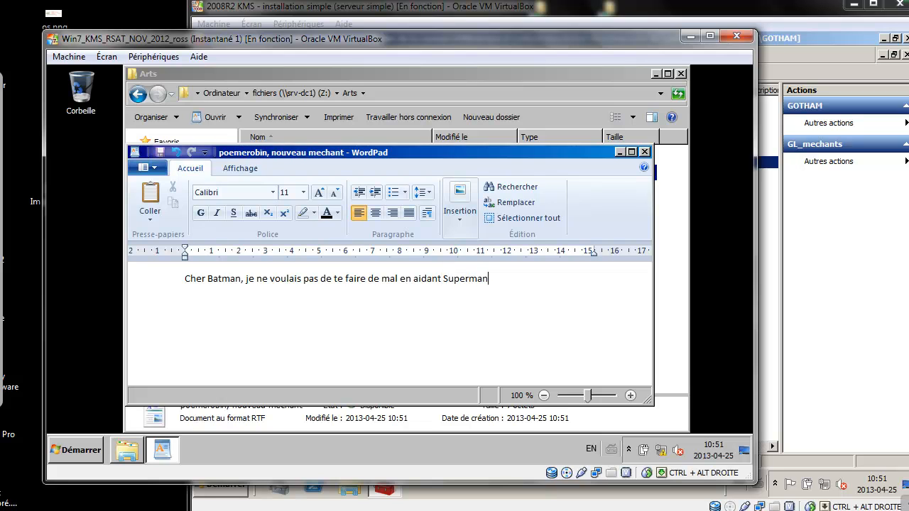
type(" dans une mission.")
key("Return")
left_click(644, 152)
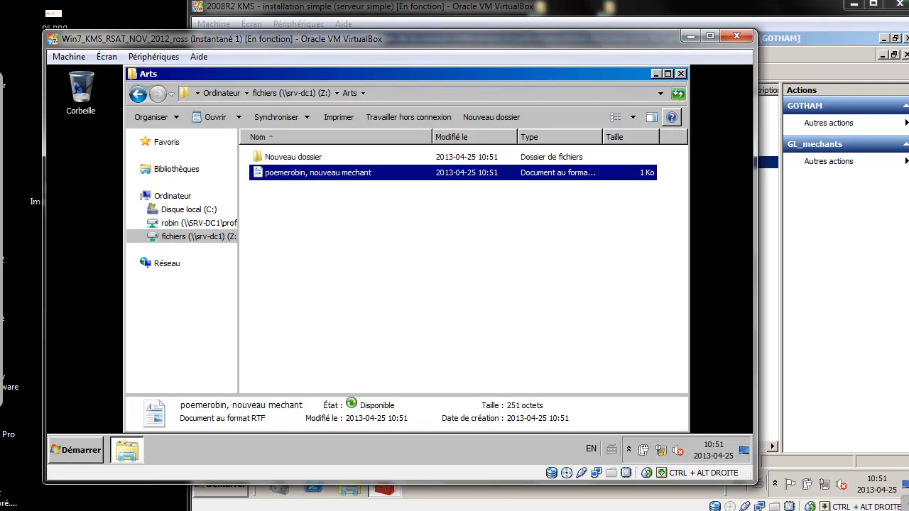
left_click(680, 74)
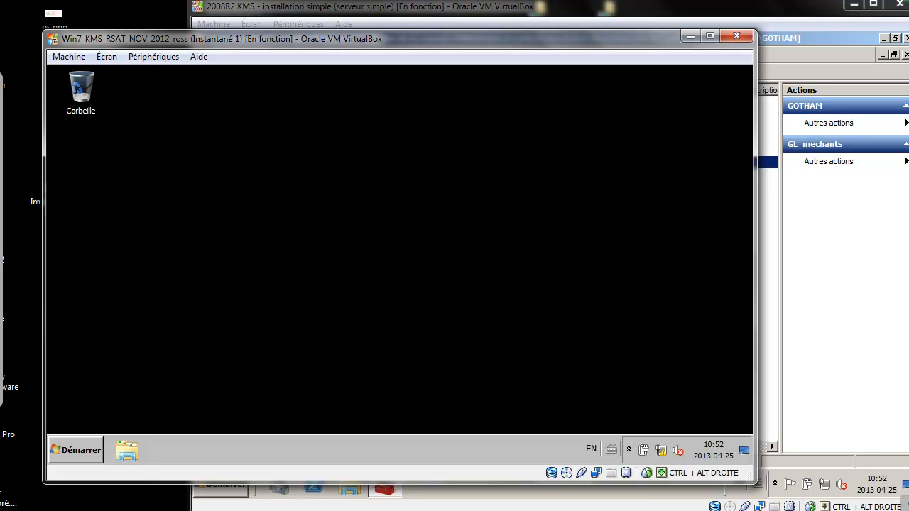
Uncheck Câble branché in the advanced settings of the Win7 VM's network adapter 1.
double_click(596, 473)
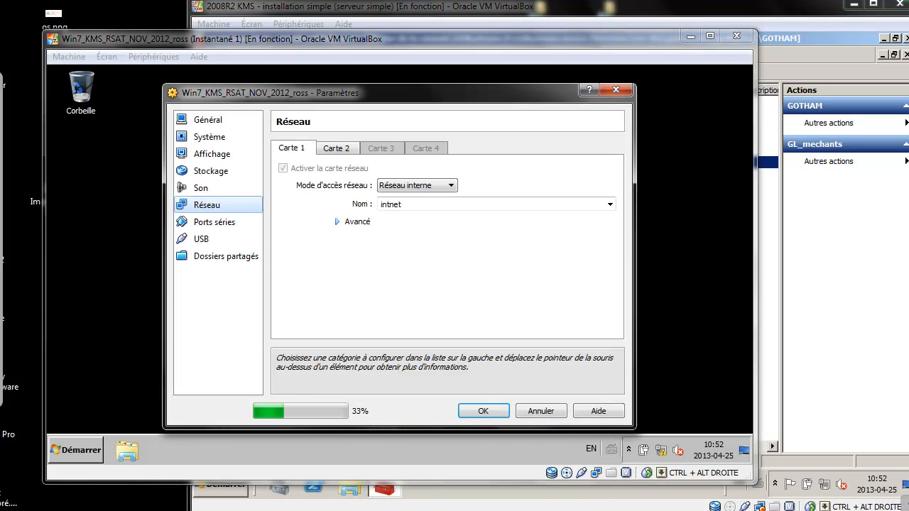
left_click(339, 221)
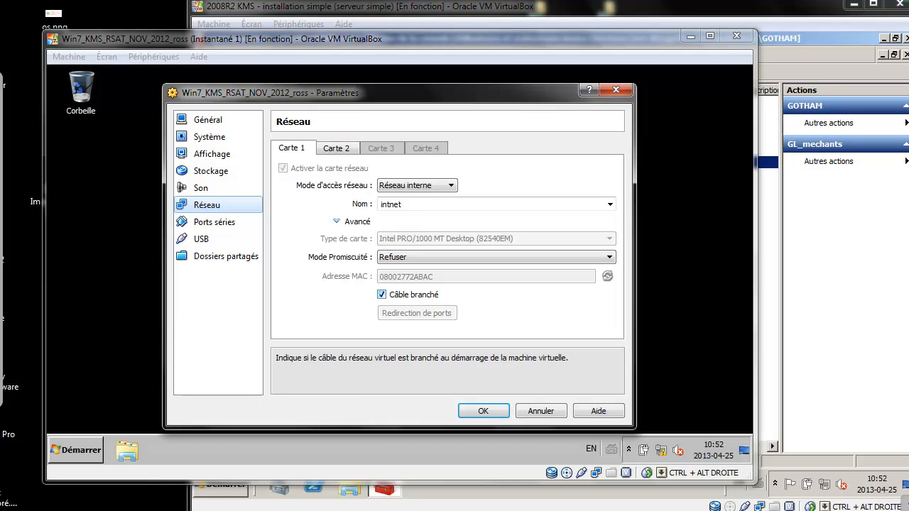
left_click(382, 295)
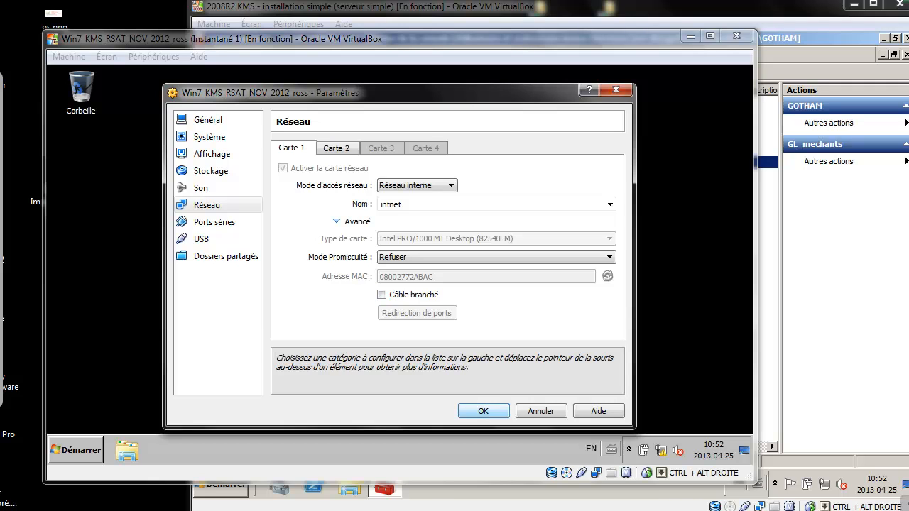
left_click(483, 411)
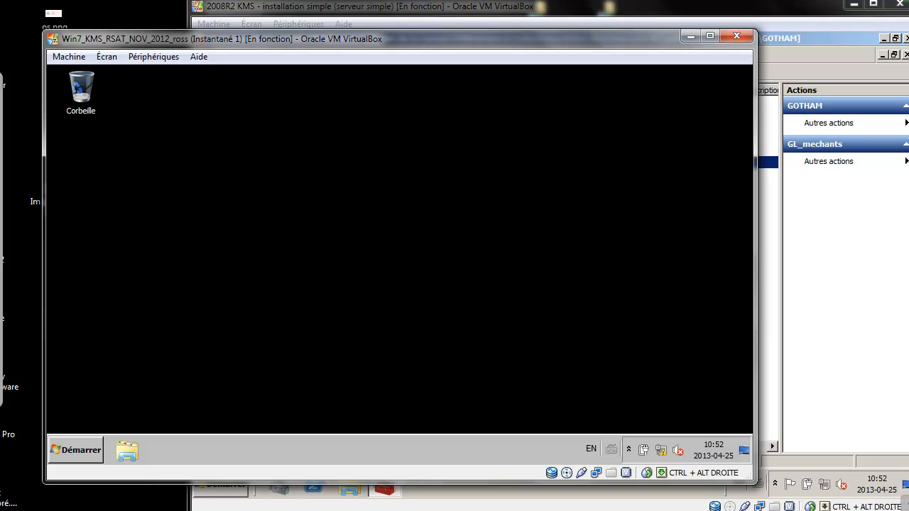
Run ping srv-dc1 in a Command Prompt opened with cmd.
key("super+r")
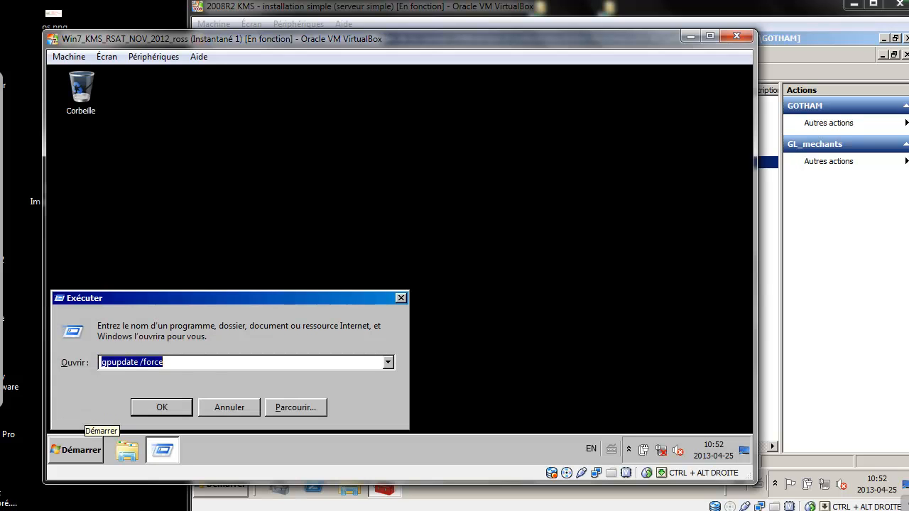
type("cmd")
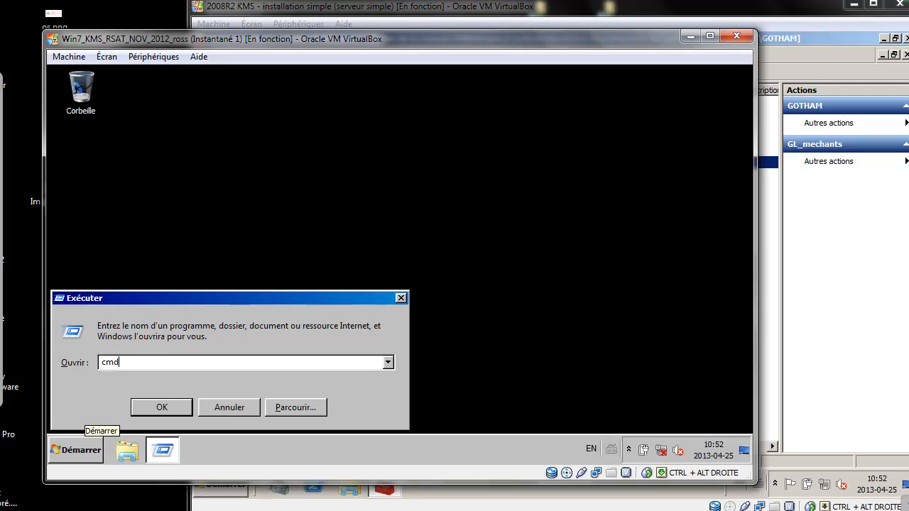
key("Return")
type("ping")
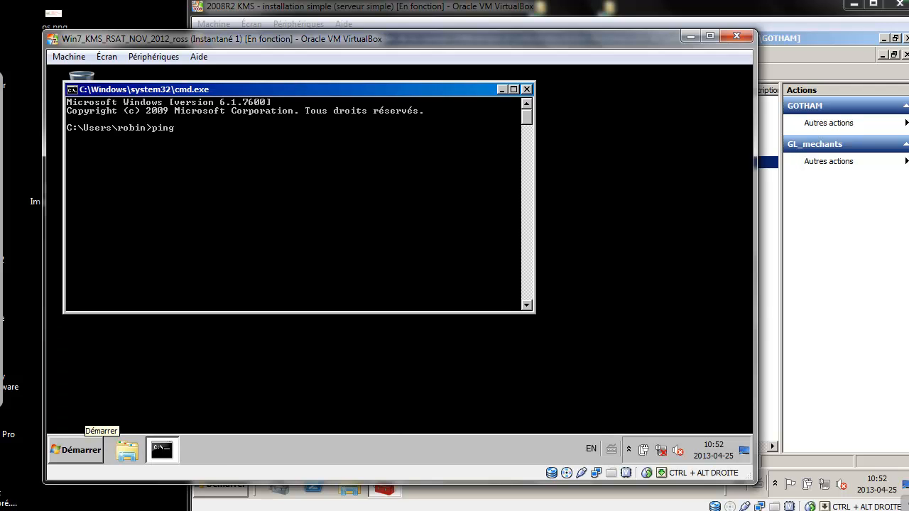
type(" srv-dc1")
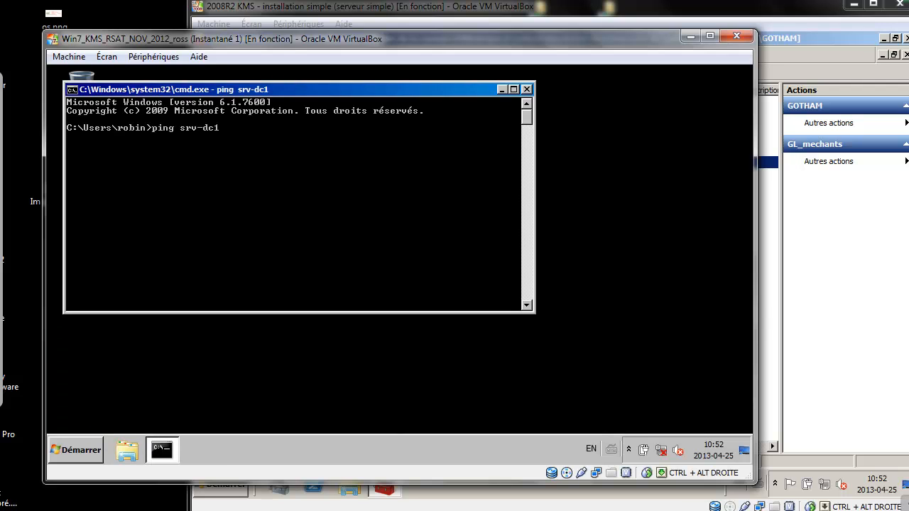
key("Return")
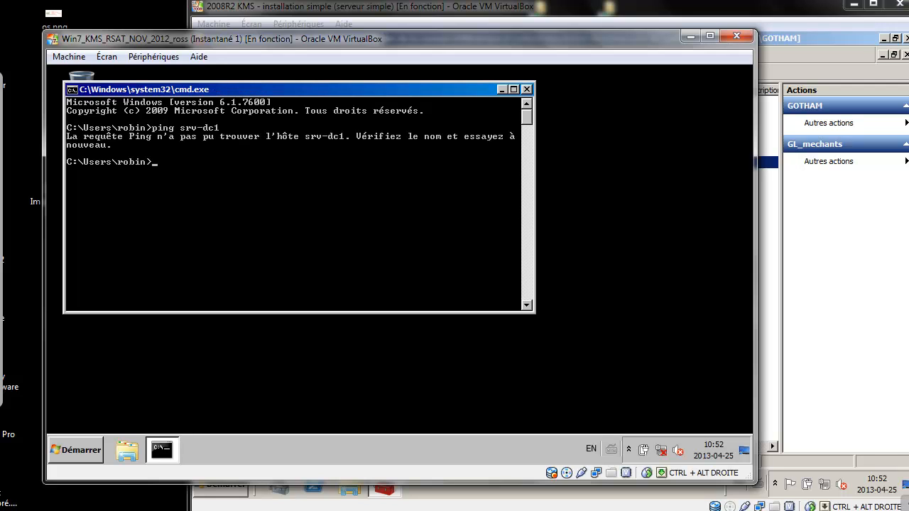
Open the 'poemerobin, nouveau mechant' RTF document from Arts on the Z: drive while offline.
left_click(76, 450)
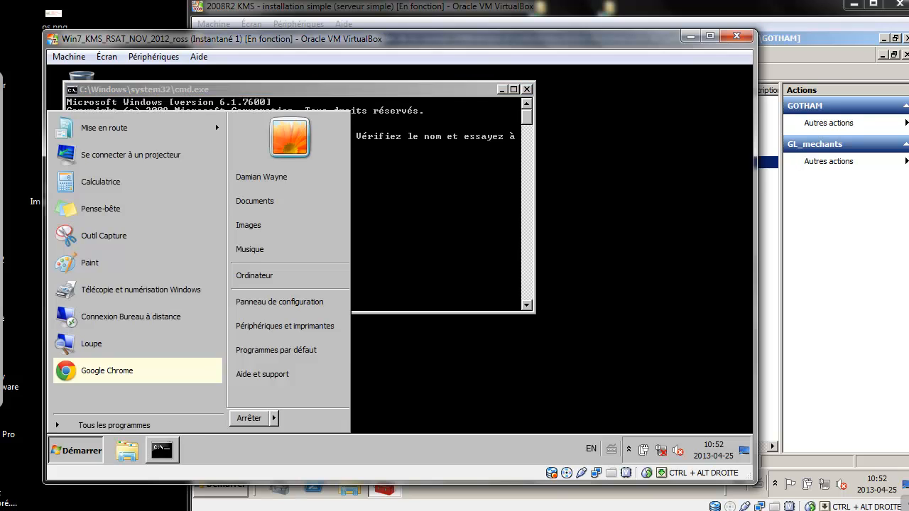
left_click(284, 276)
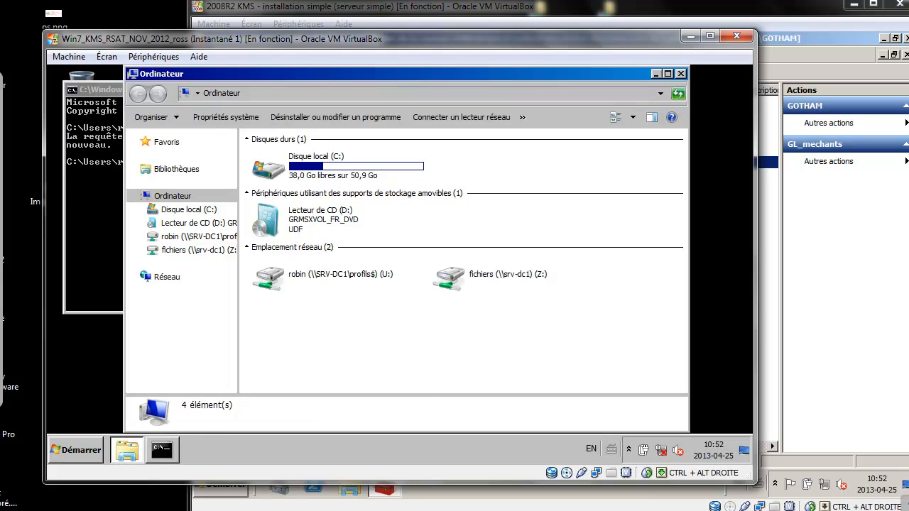
left_click(508, 275)
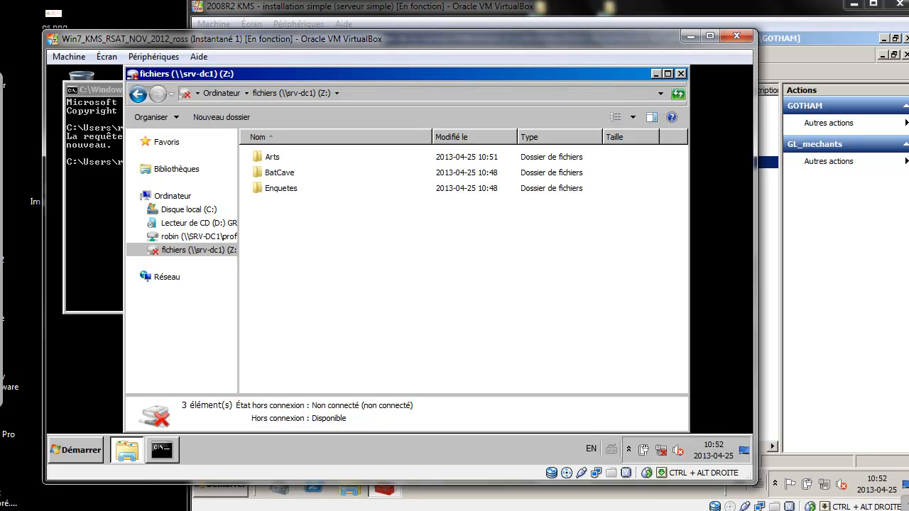
double_click(272, 157)
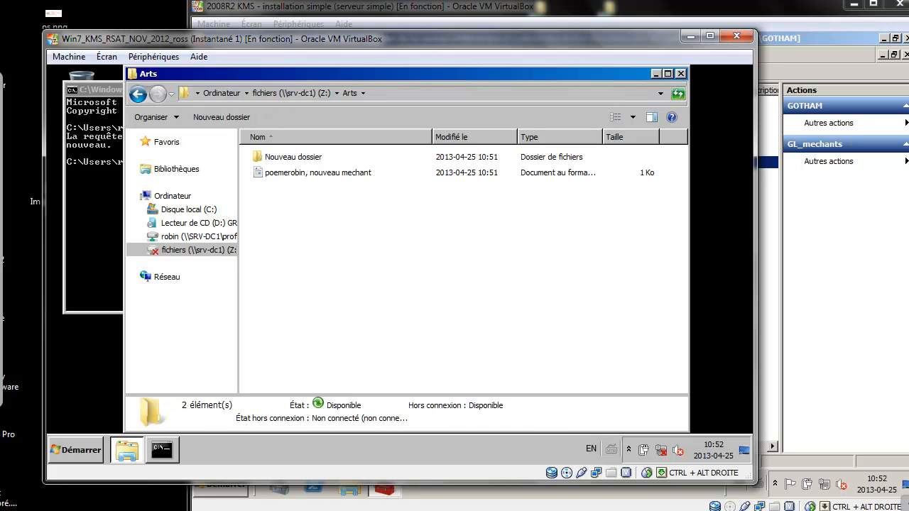
left_click(318, 172)
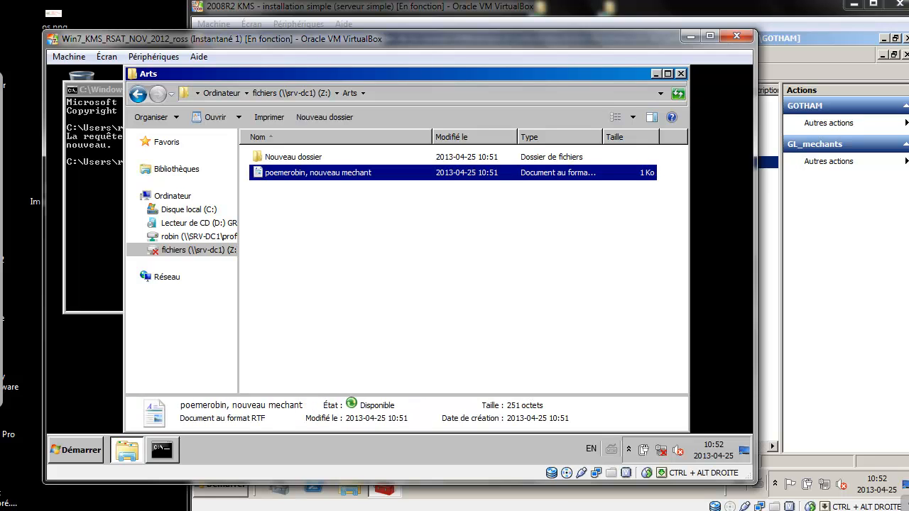
key("Return")
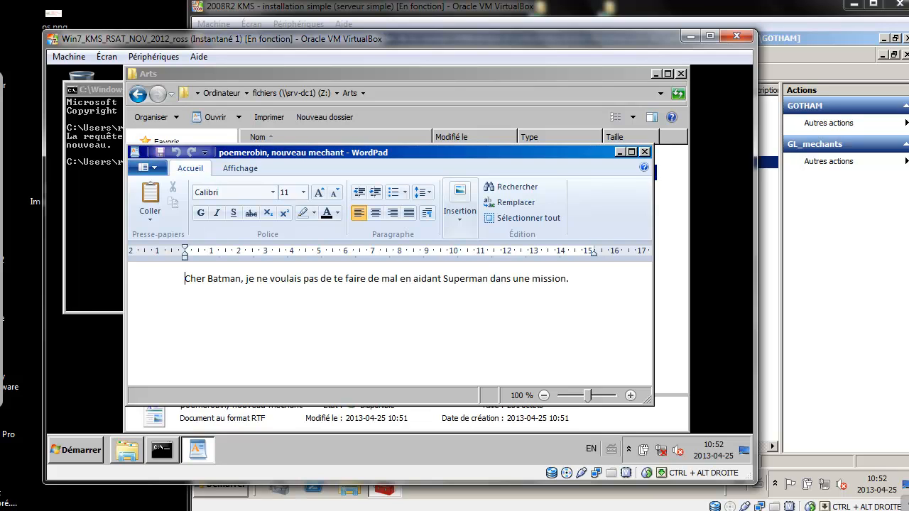
Add the lines 'zddgsfdg', 'asdffg' and 'zsfdg' below the Batman sentence, then close WordPad.
key("End")
key("Return")
type("zddgsfdg")
key("Return")
type("asdffg")
key("Return")
type("zsfdg")
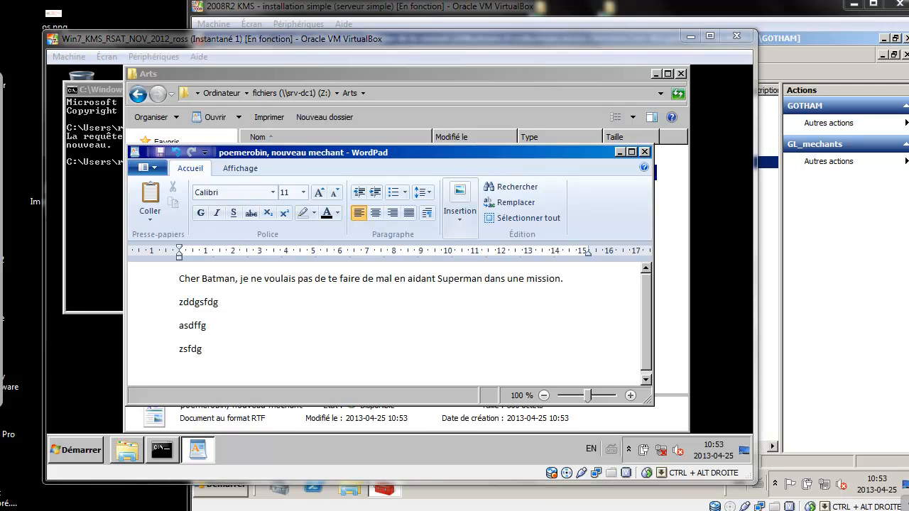
left_click(645, 152)
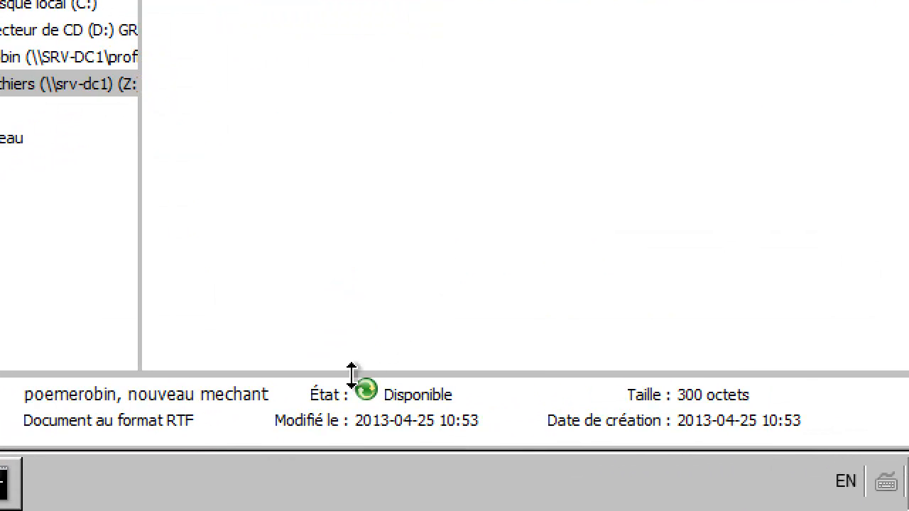
mouse_move(376, 399)
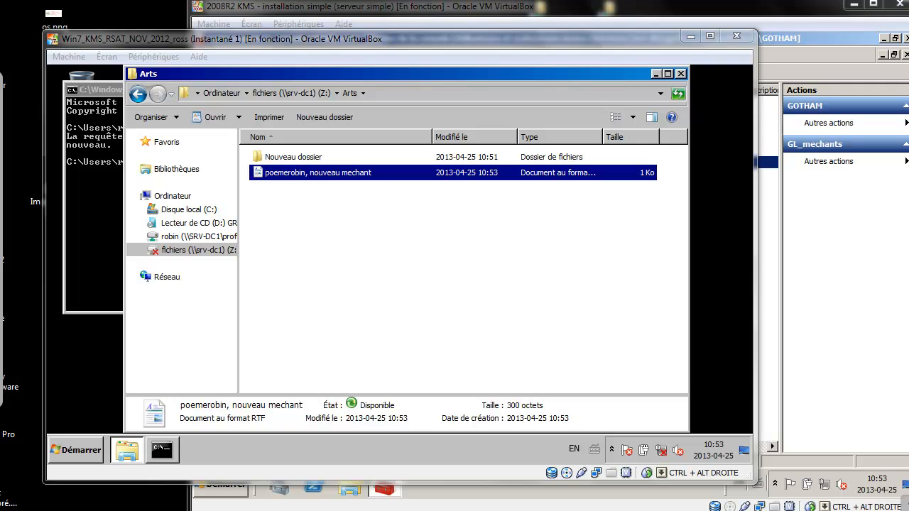
right_click(595, 473)
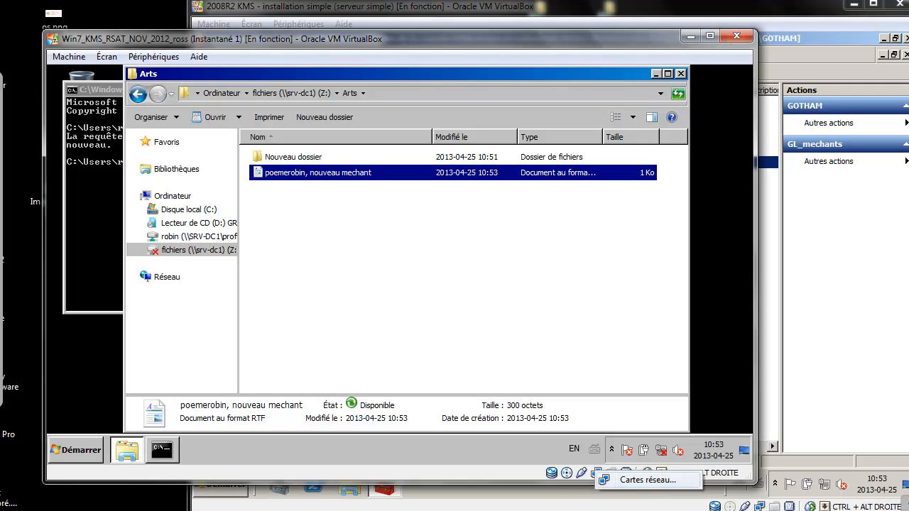
Open the network adapter settings from the VM's network status icon.
left_click(645, 481)
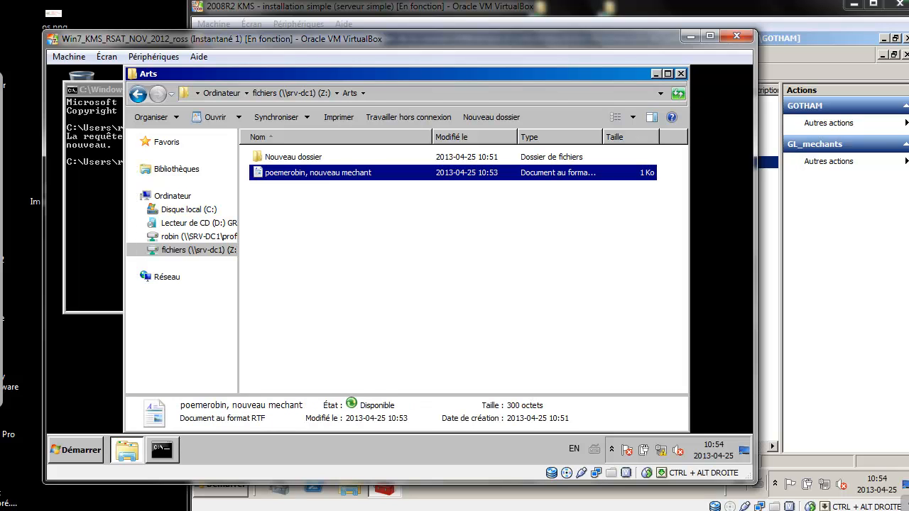
Close the Arts window and rerun ping srv-dc1 in the Command Prompt.
left_click(682, 74)
key("Up")
key("Return")
Reopen the fichiers Z: drive and its Arts folder to confirm the share is back online.
left_click(76, 450)
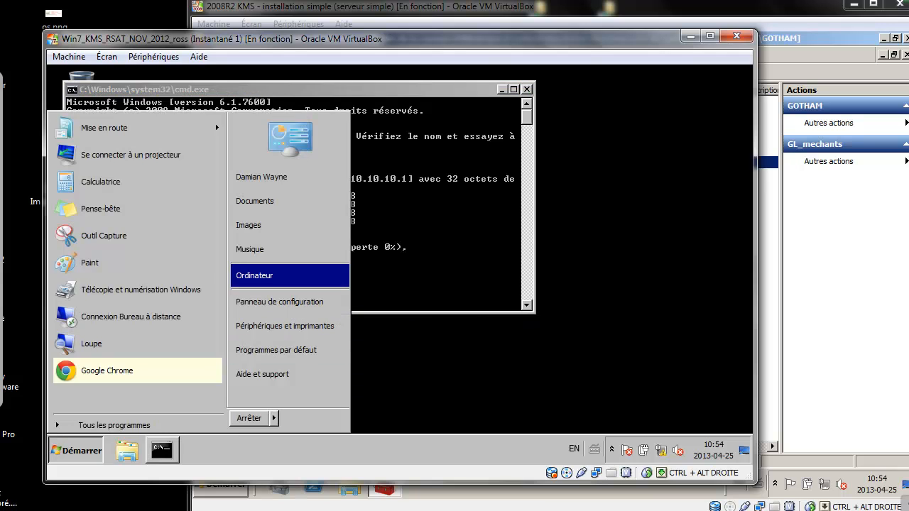
left_click(257, 275)
double_click(519, 274)
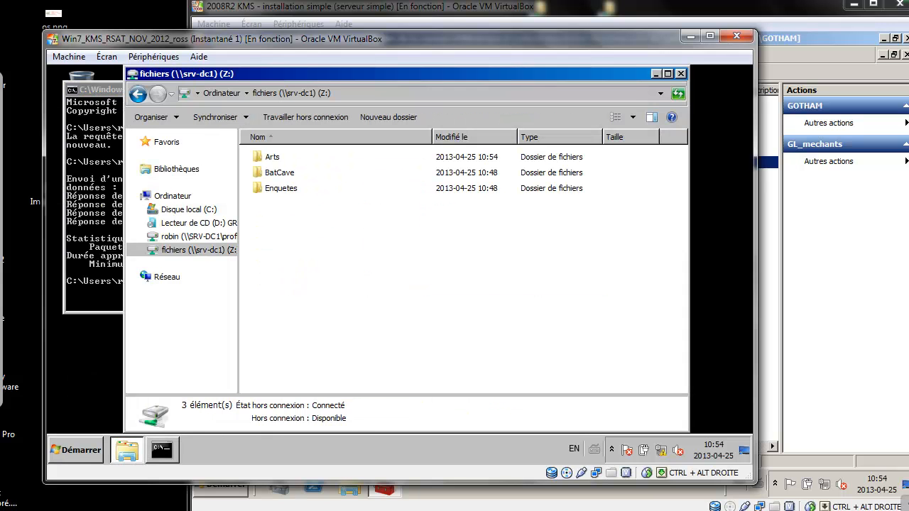
double_click(272, 157)
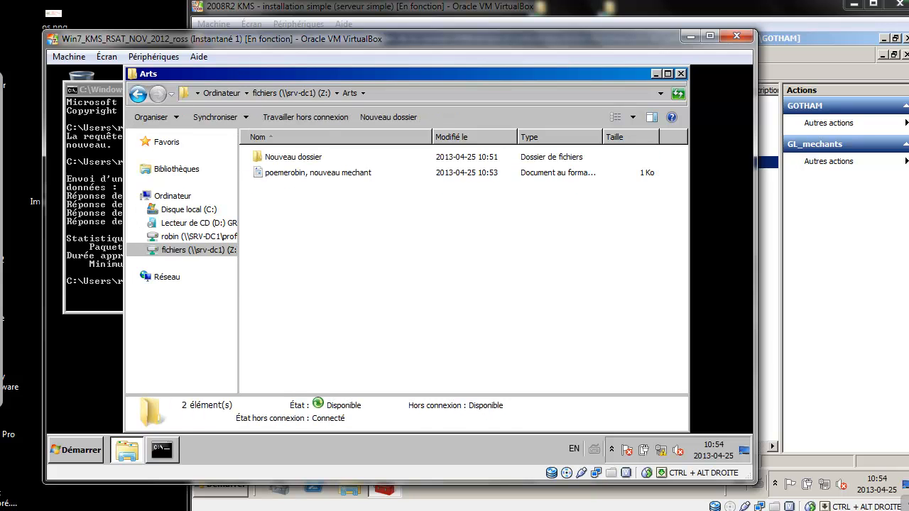
key("BackSpace")
key("BackSpace")
key("Return")
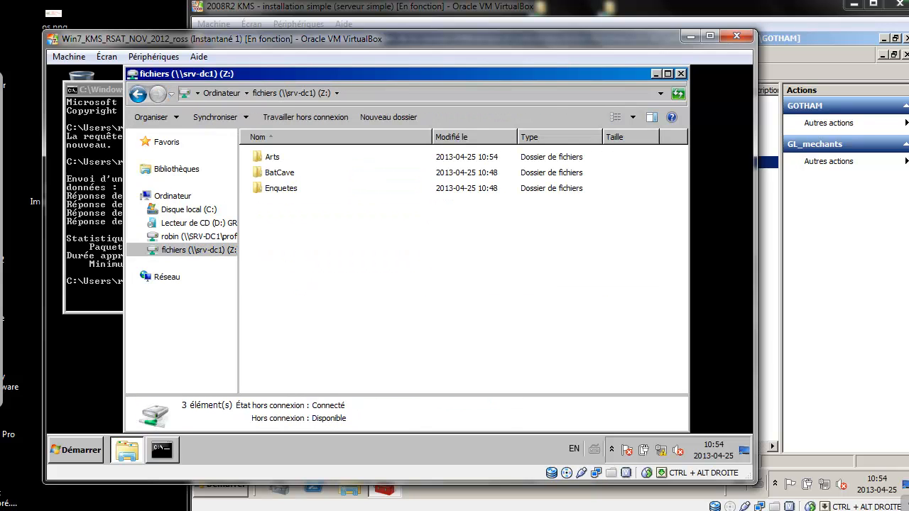